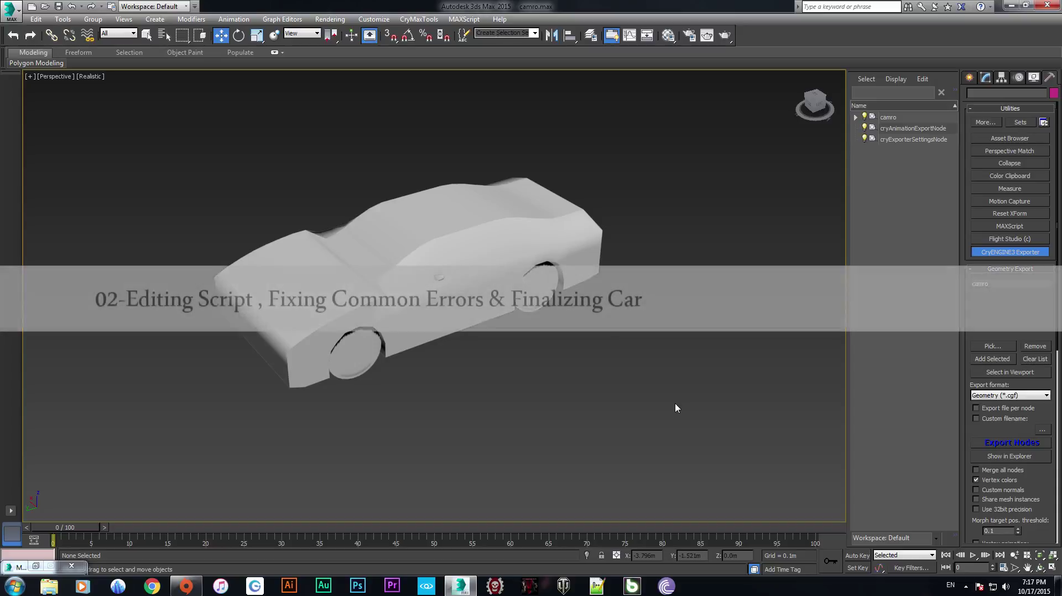
middle_click_drag(387, 298, 526, 369)
left_click(315, 343)
left_click(486, 384)
key("ctrl+z")
left_click(437, 454)
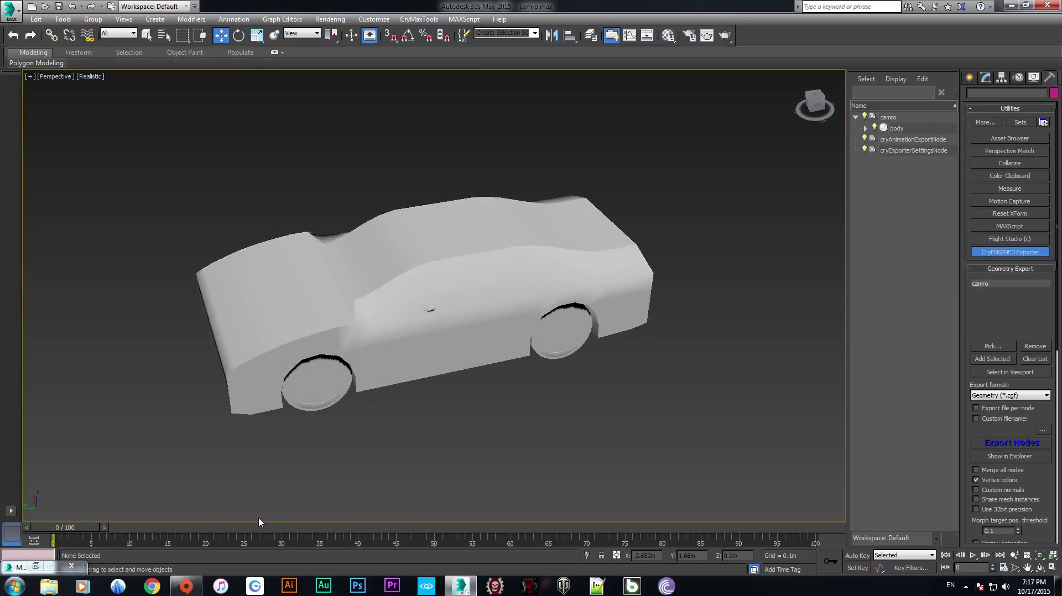
Step: Switch to Windows Explorer and open E:\Develpment\Game Development\CryENGINE\gamesdk\Scripts\Entities\Vehicles\Implementations\Xml
left_click(49, 587)
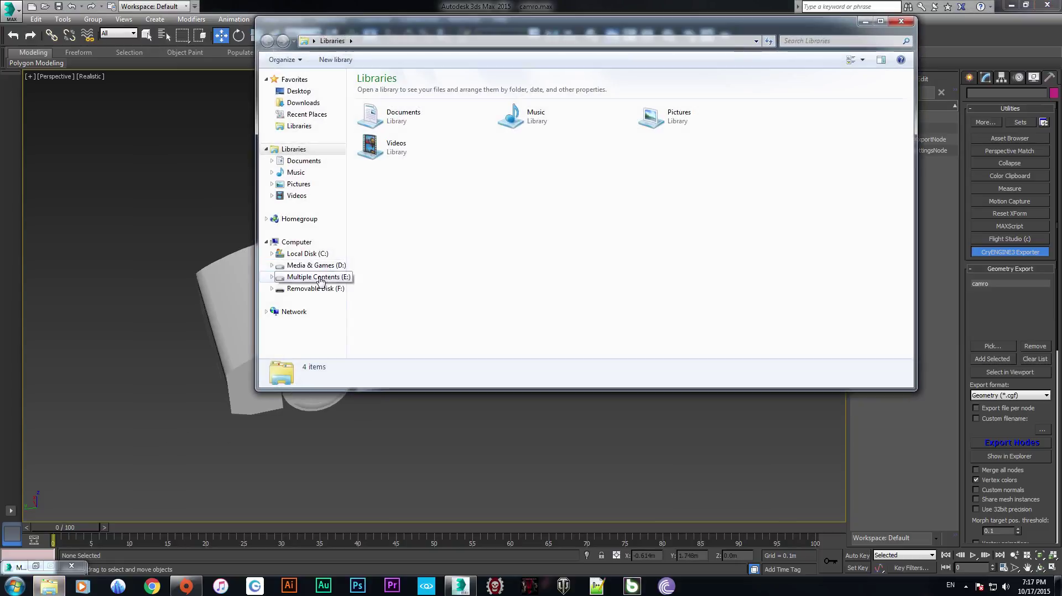
left_click(320, 281)
double_click(387, 104)
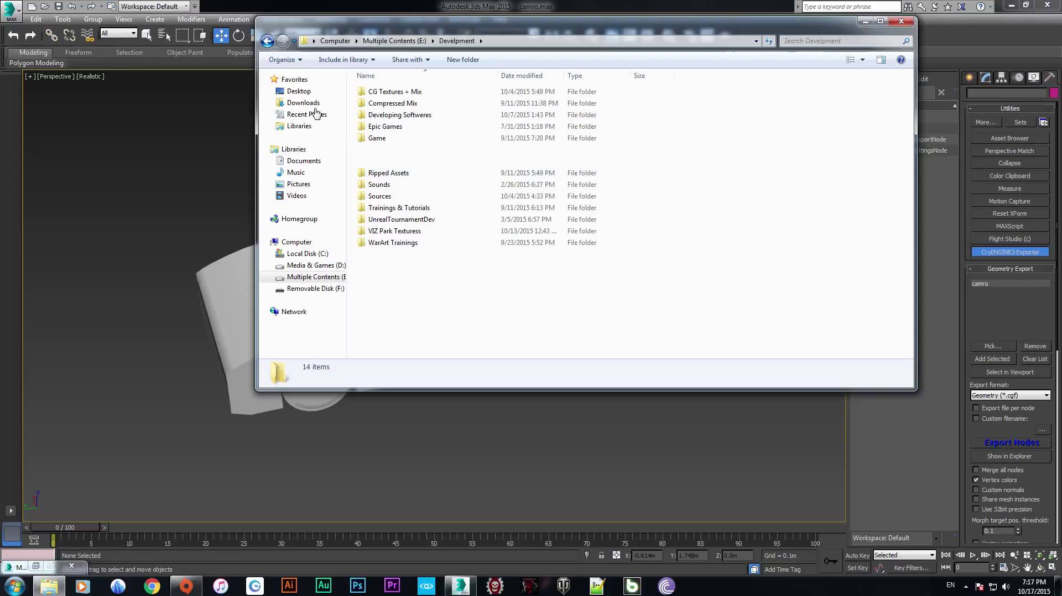
double_click(386, 92)
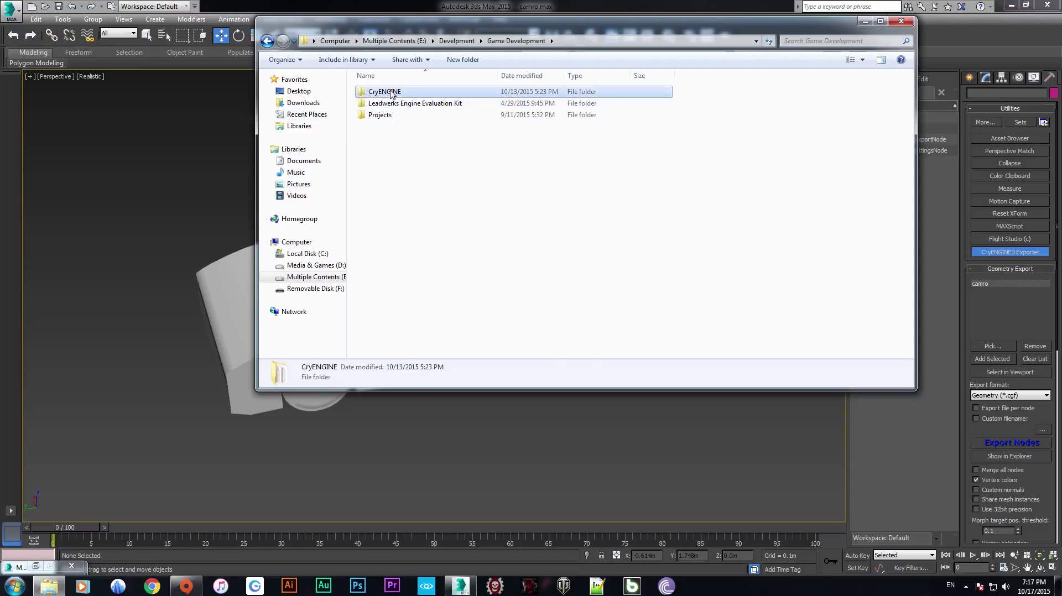
double_click(381, 184)
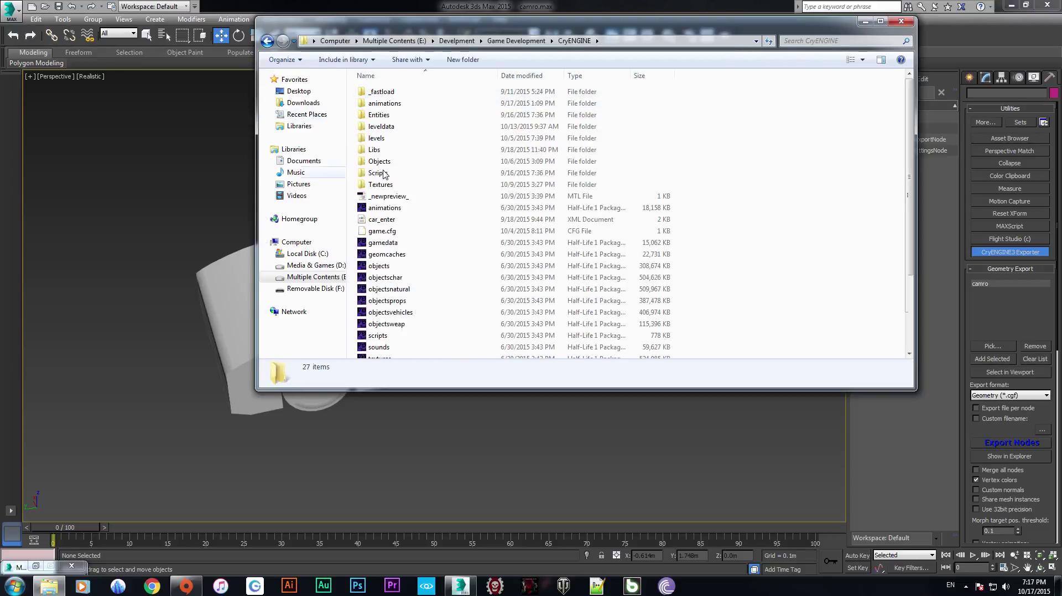
double_click(381, 173)
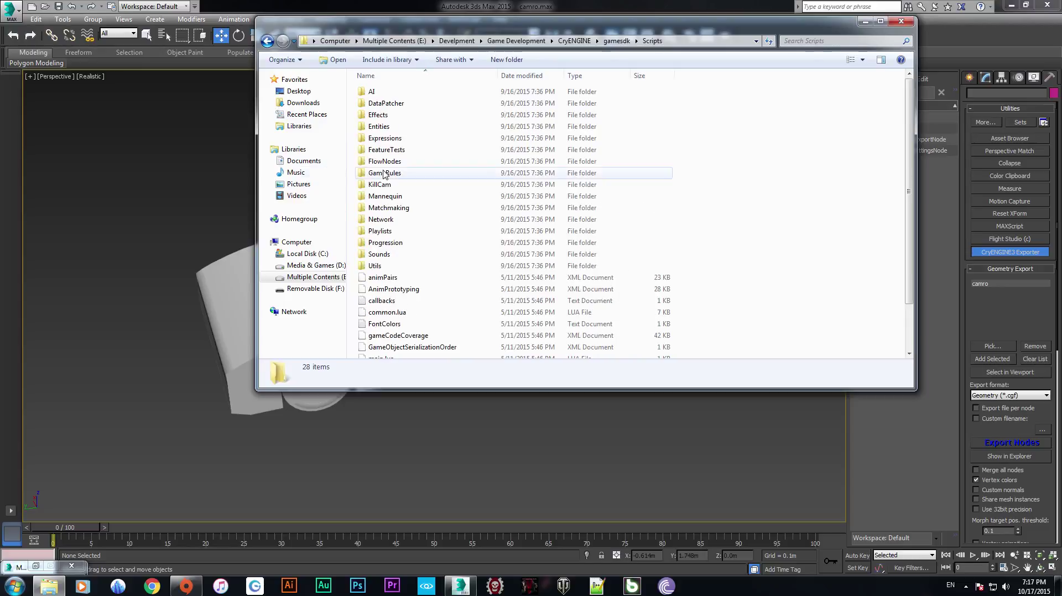
double_click(394, 126)
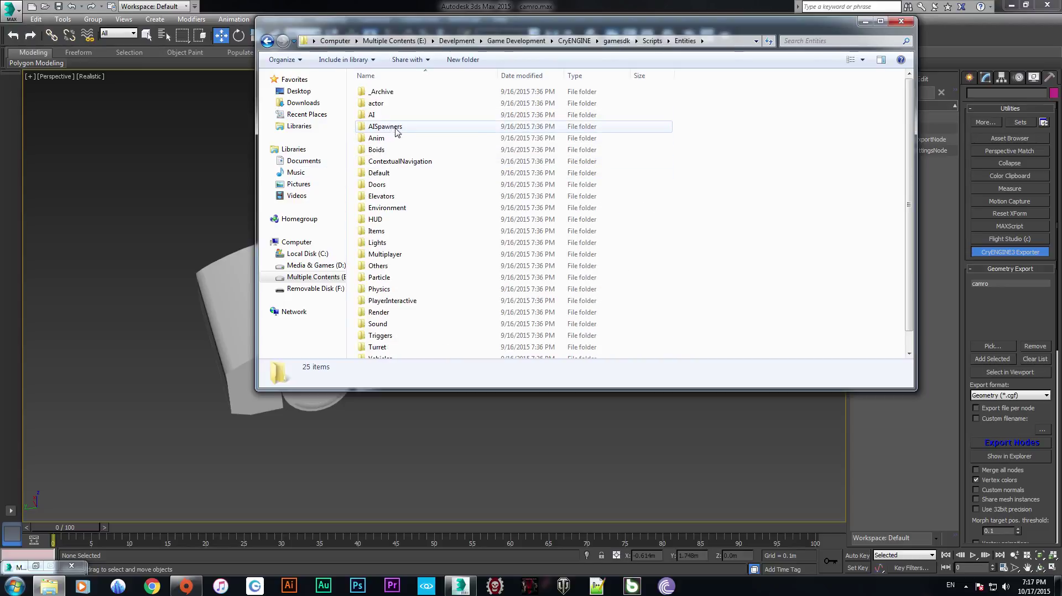
scroll(390, 276, "down", 1)
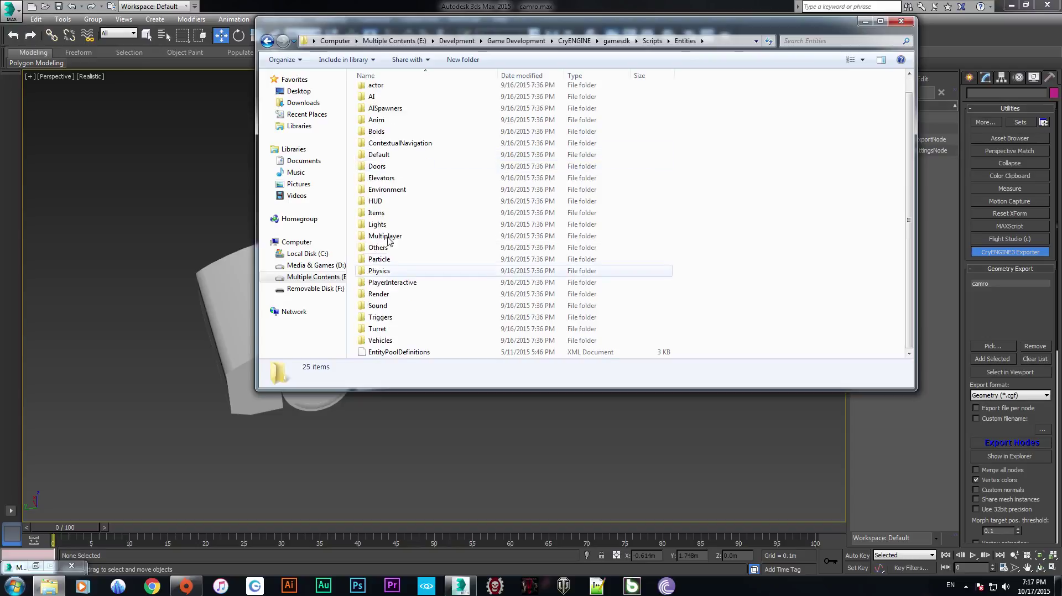
double_click(384, 335)
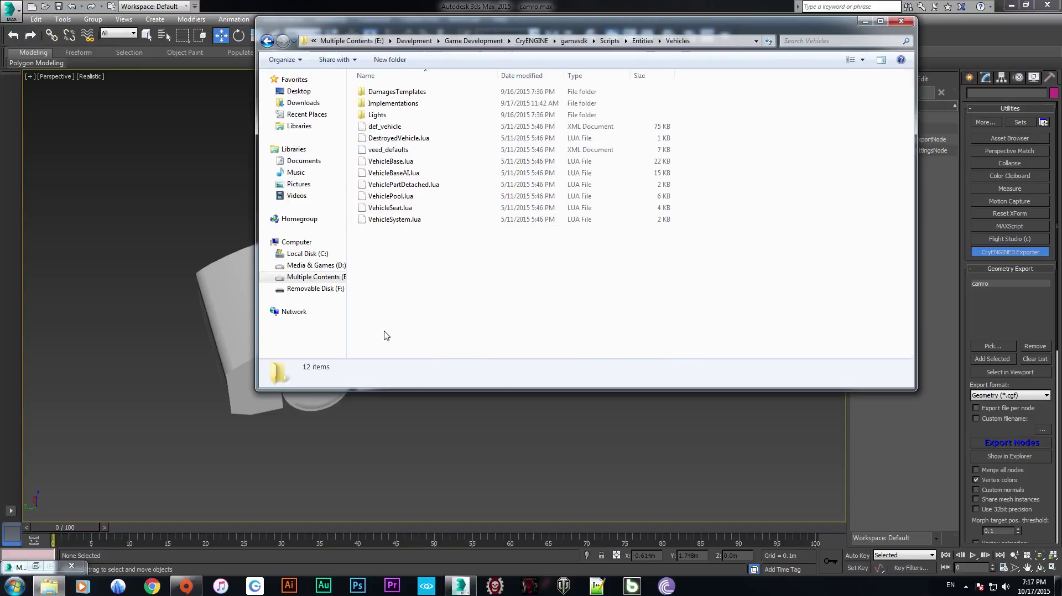
double_click(421, 103)
double_click(375, 91)
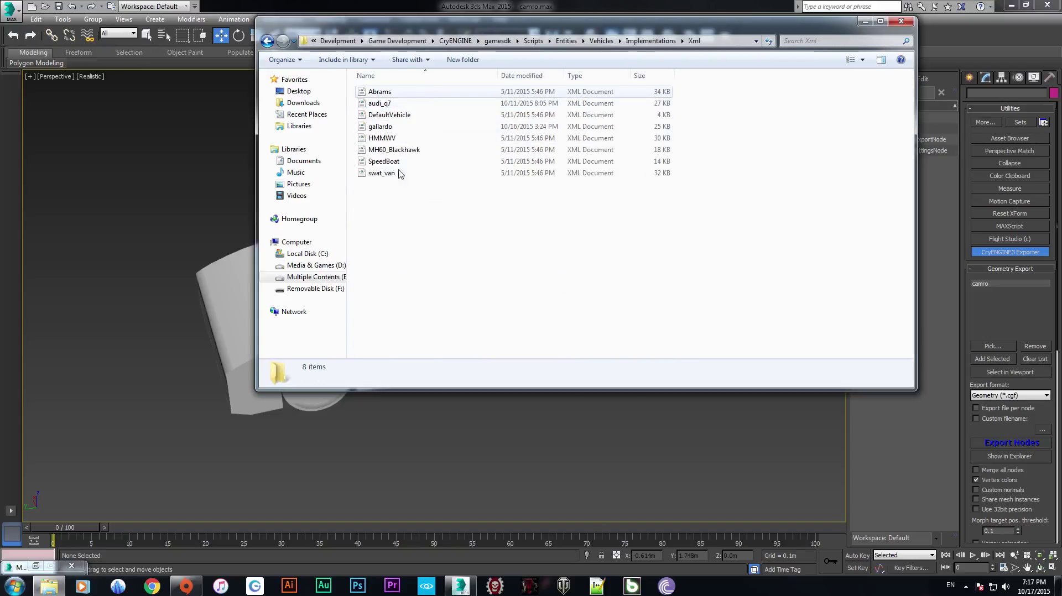
Step: Duplicate the HMMWV XML file in the same folder and rename the copy to camro
left_click(391, 141)
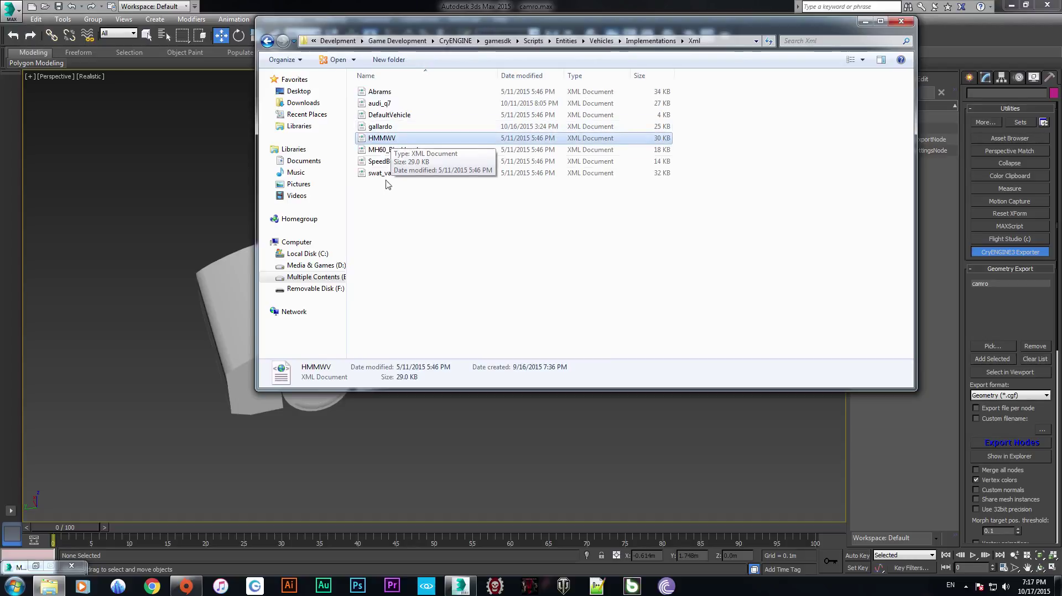
left_click(387, 261)
key("ctrl+v")
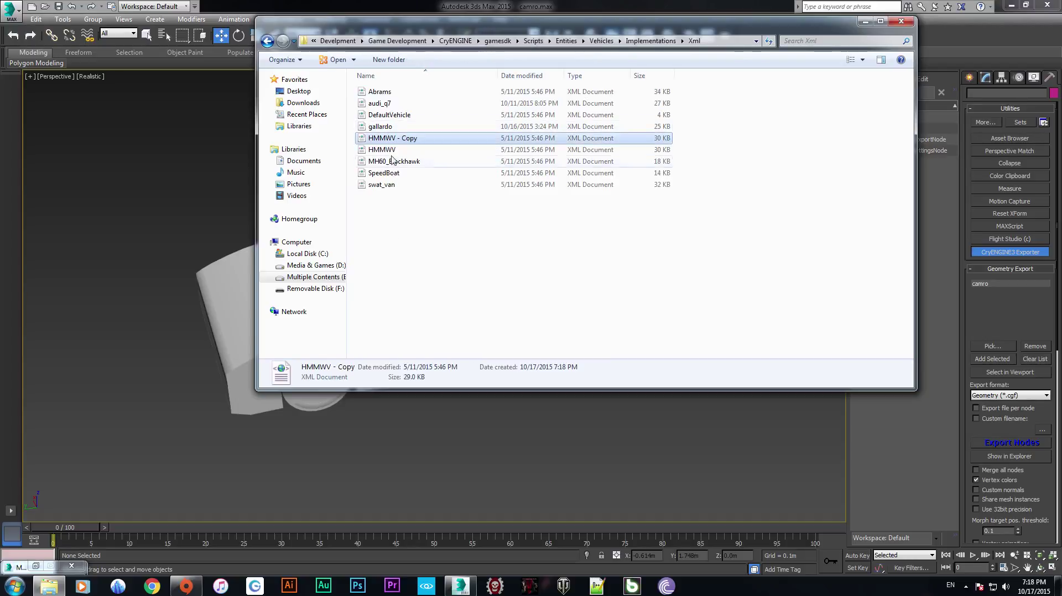
left_click(396, 139)
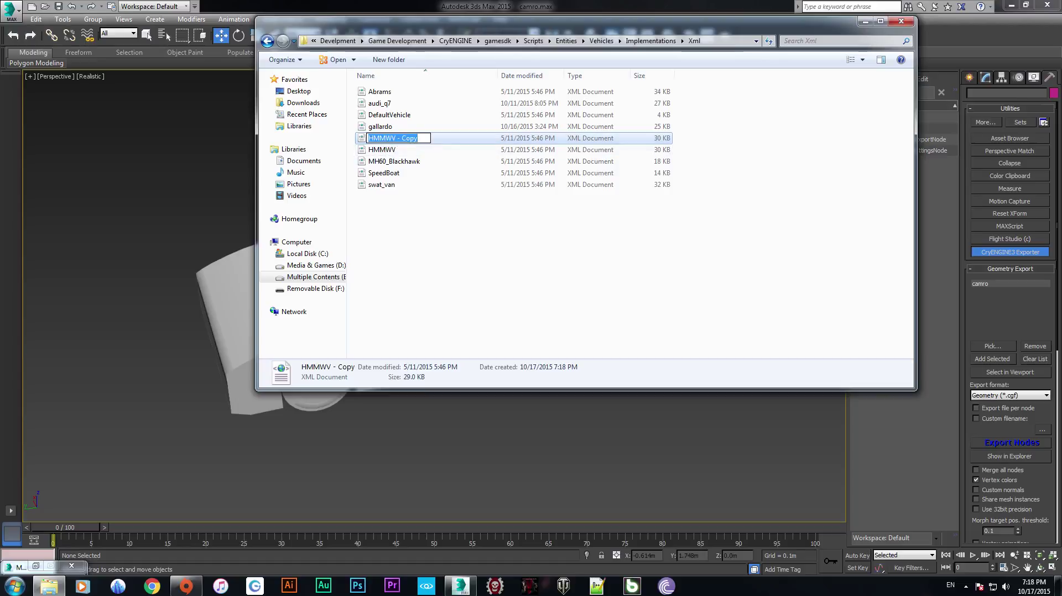
type("camr")
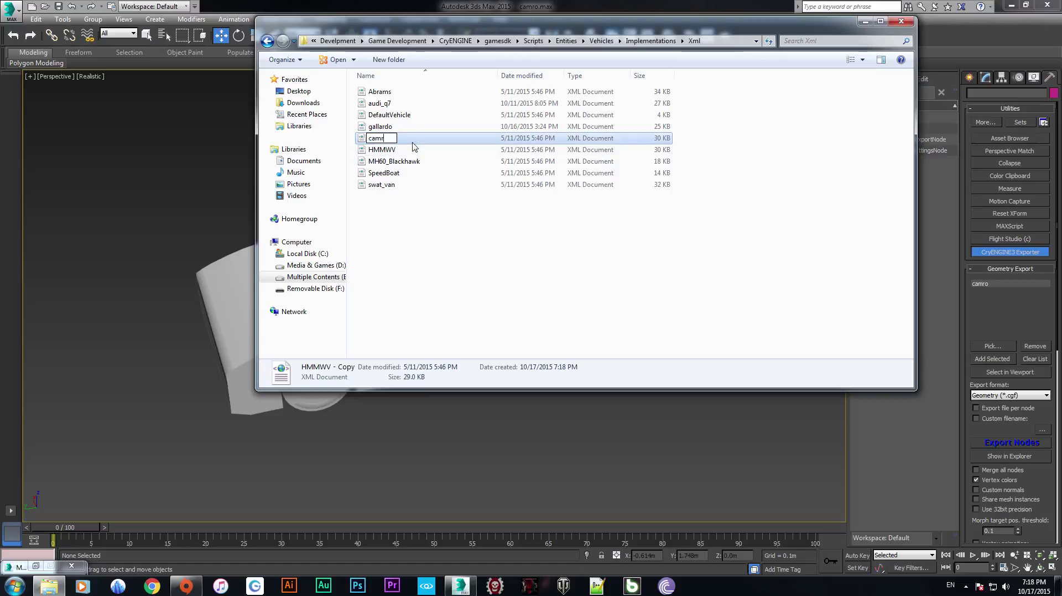
key("Return")
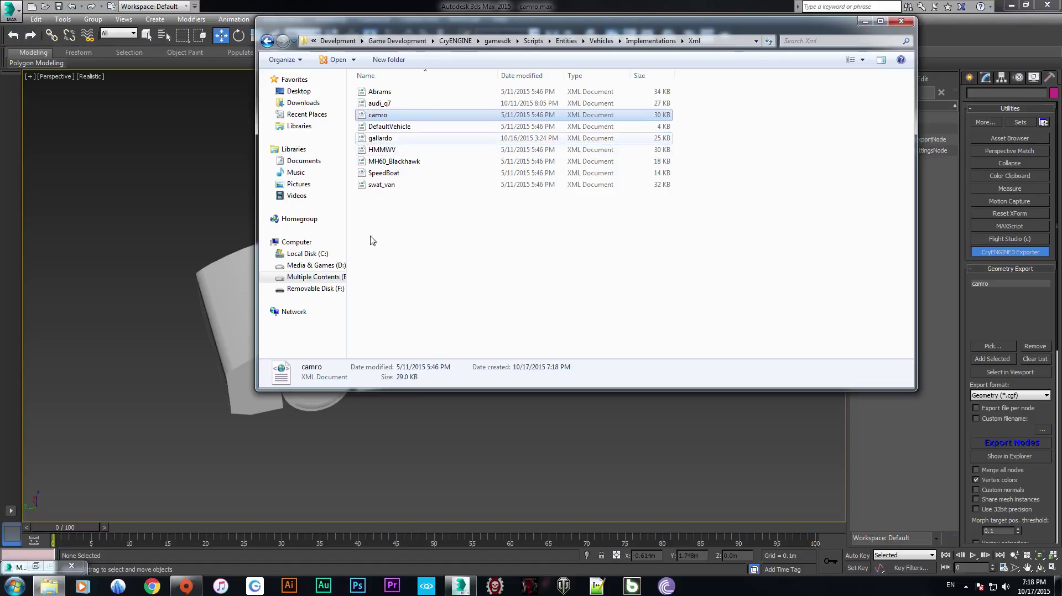
right_click(423, 211)
key("Escape")
left_click(371, 118)
left_click(485, 283)
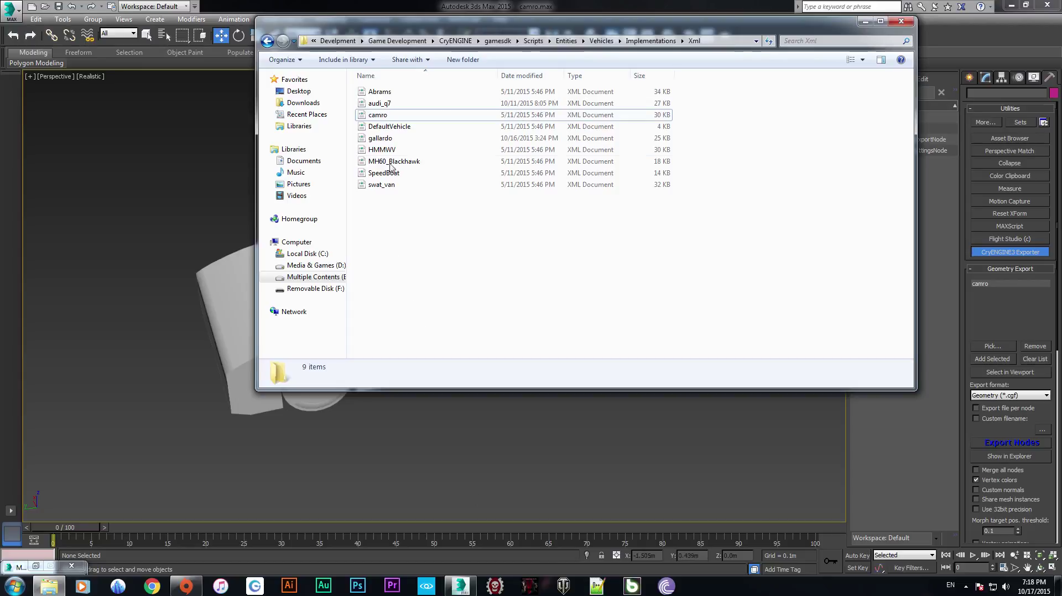
Step: Open the camro XML file for editing in Notepad++
left_click(375, 117)
right_click(375, 117)
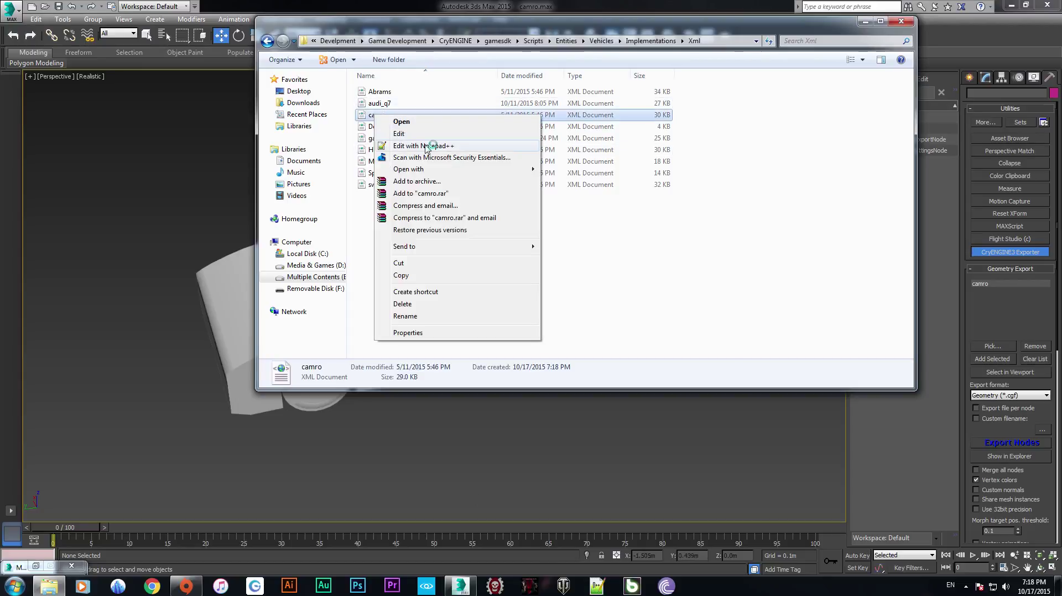
left_click(426, 146)
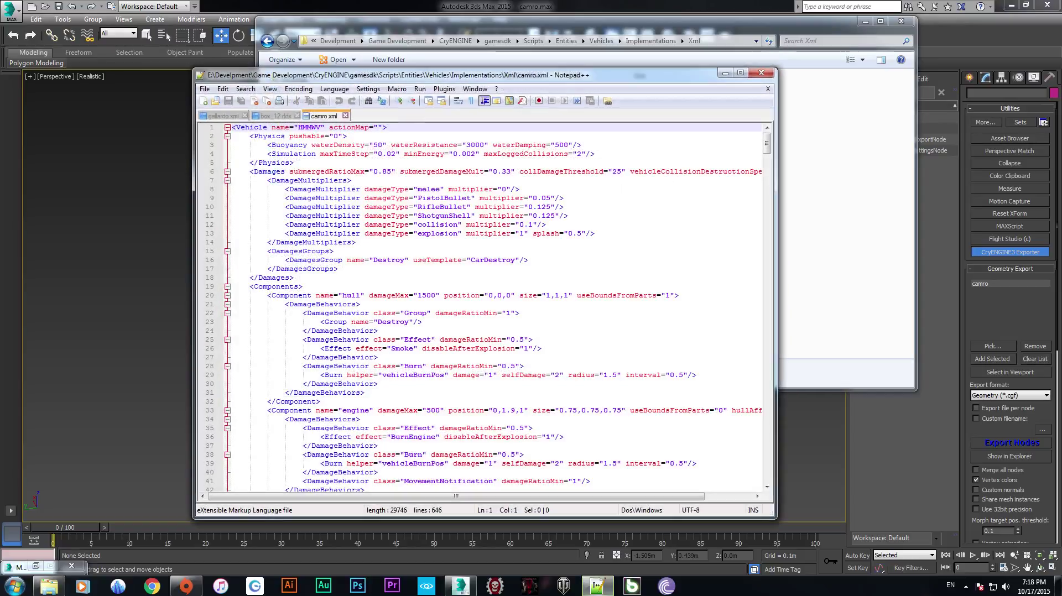
left_click_drag(415, 77, 433, 74)
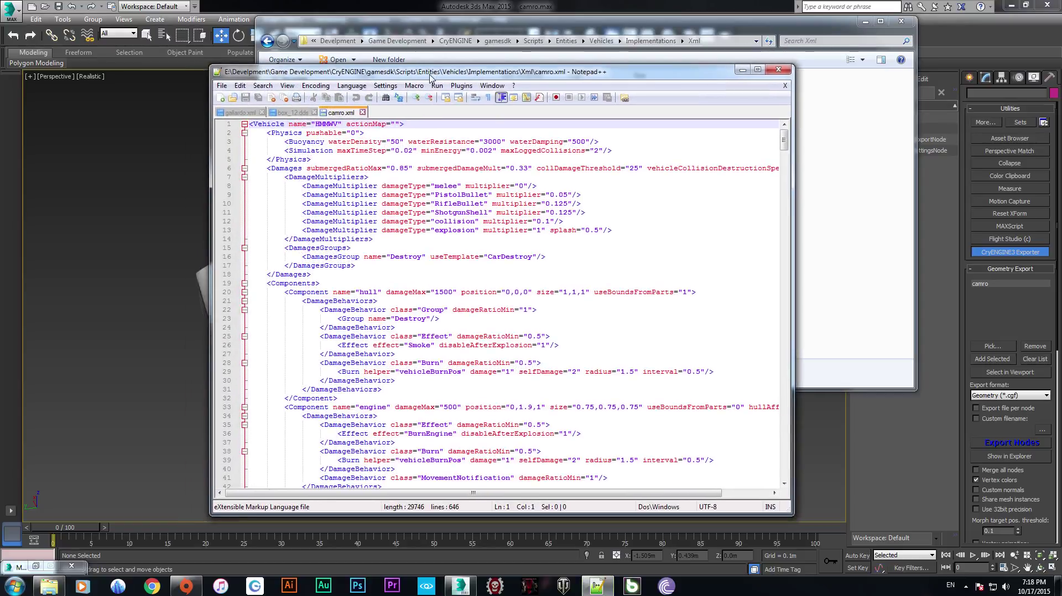
Step: Look over the component entries in camro.xml and open the Replace dialog
scroll(415, 85, "down", 4)
scroll(497, 305, "down", 9)
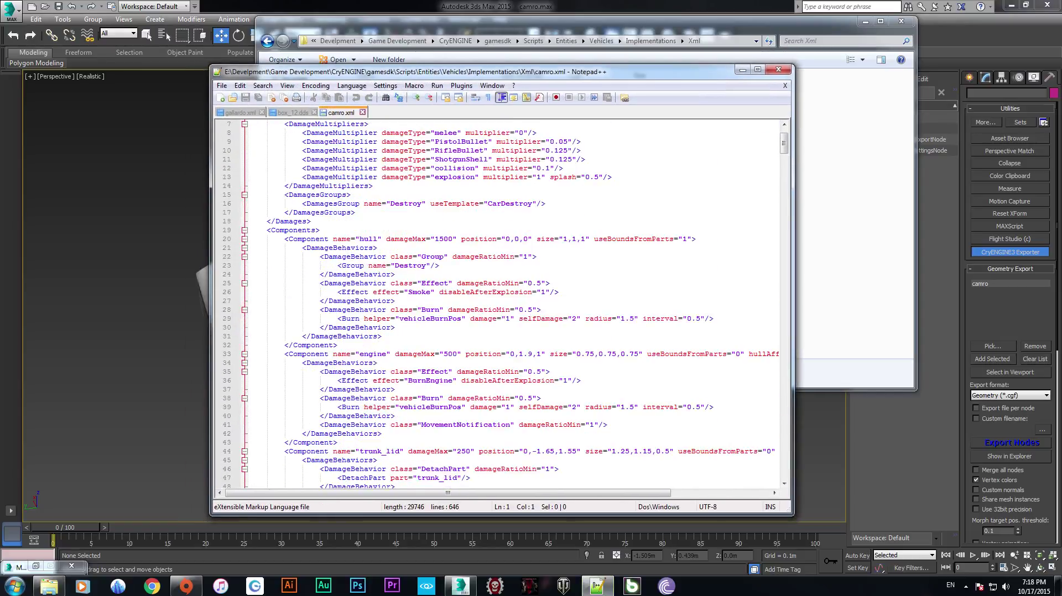
scroll(498, 304, "down", 4)
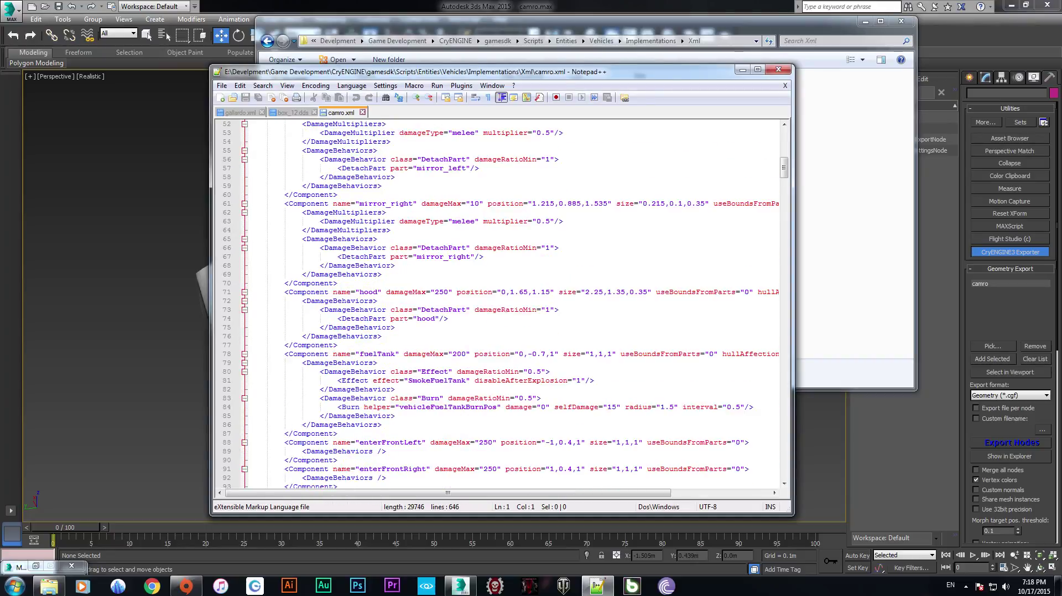
scroll(497, 304, "up", 9)
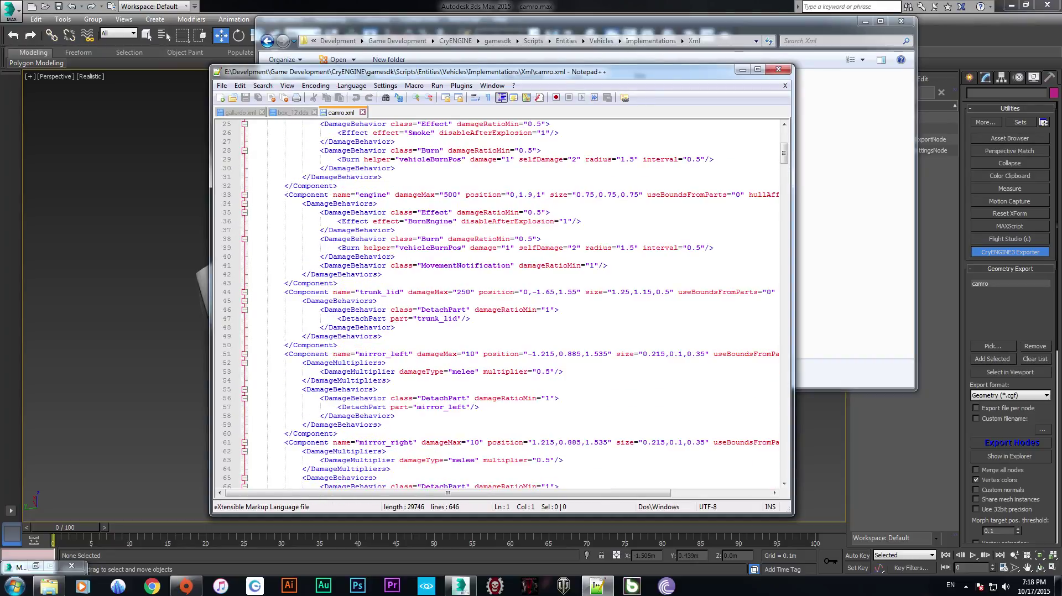
key("ctrl+f")
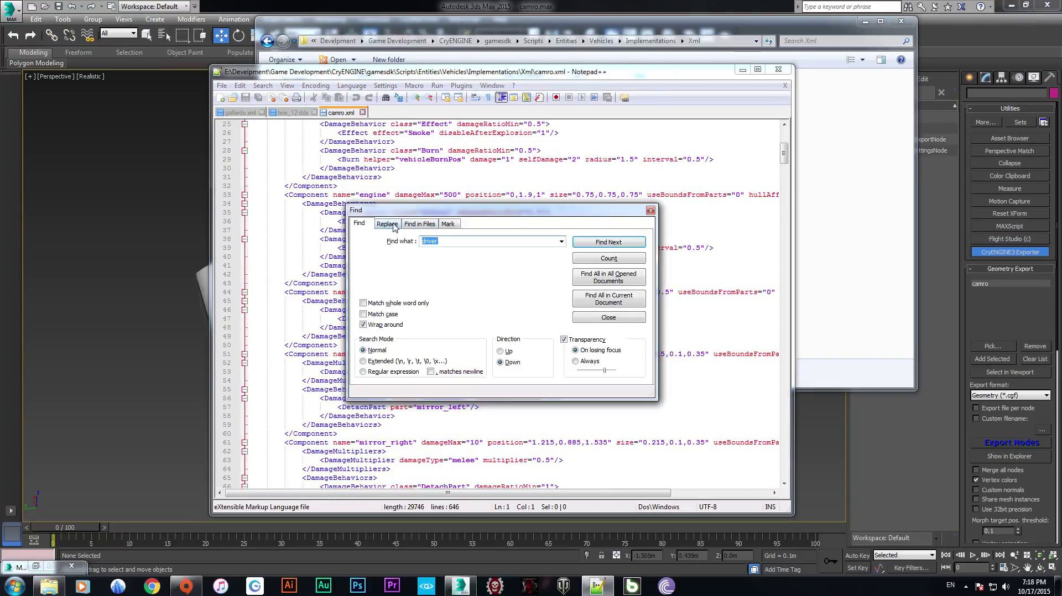
left_click(393, 224)
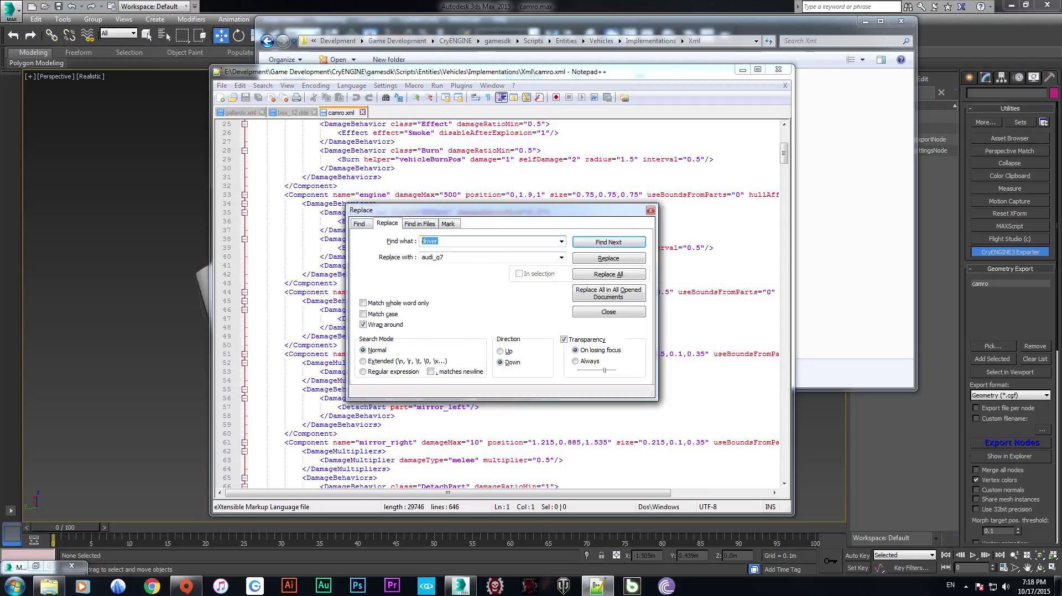
type("HMWV")
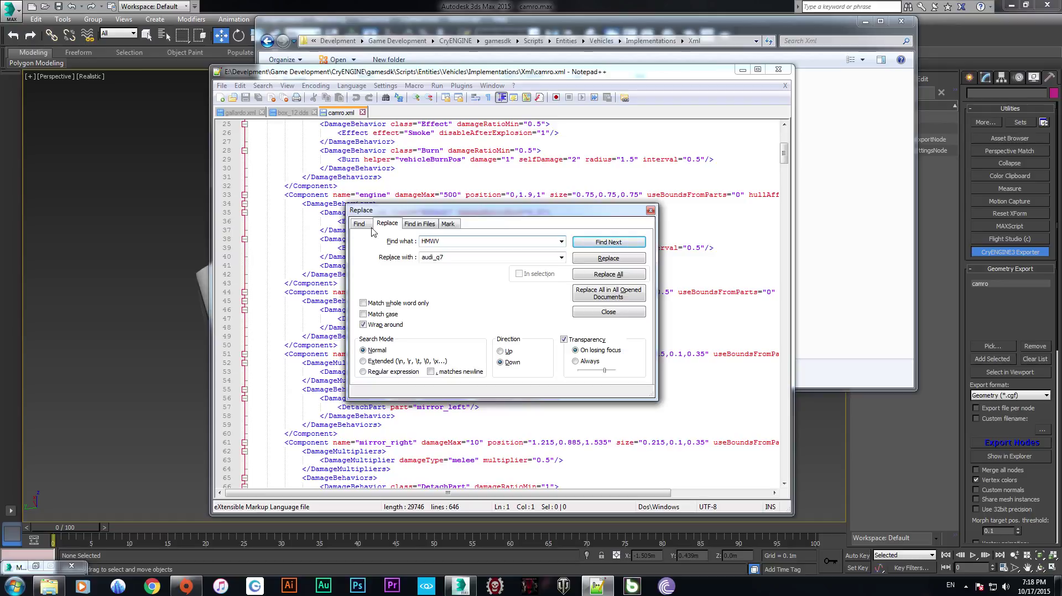
left_click_drag(465, 215, 451, 285)
key("ctrl+z")
scroll(479, 311, "down", 1)
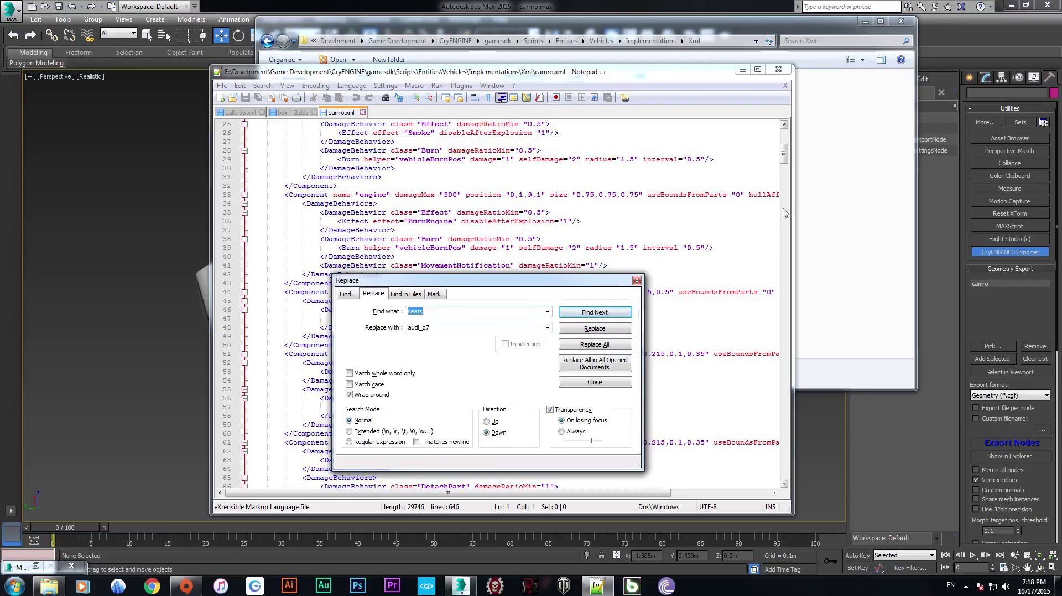
Step: Replace all occurrences of hmmwv with camro throughout camro.xml
left_click_drag(785, 157, 785, 147)
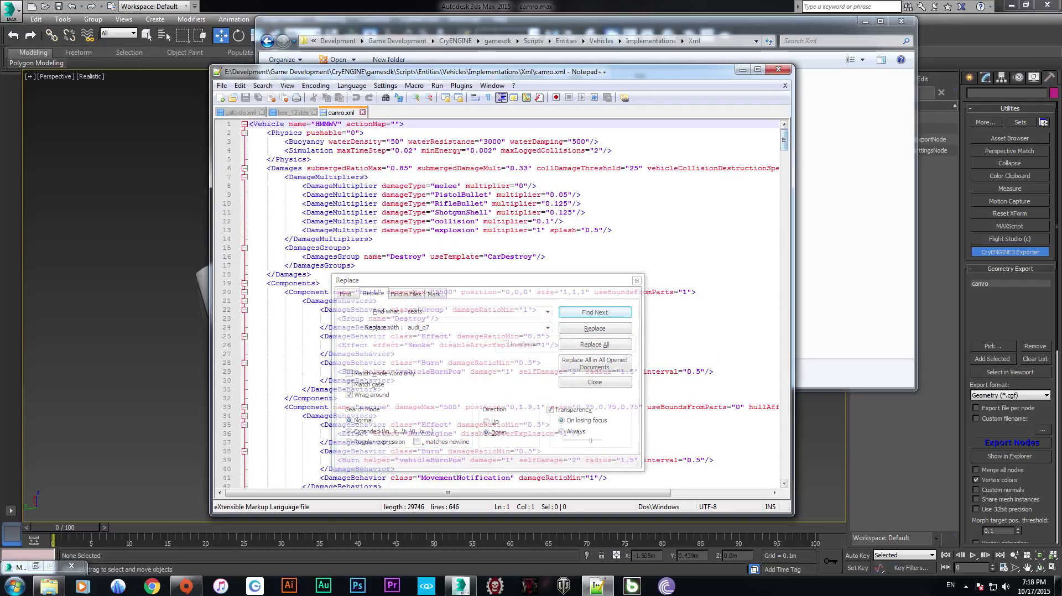
left_click(441, 283)
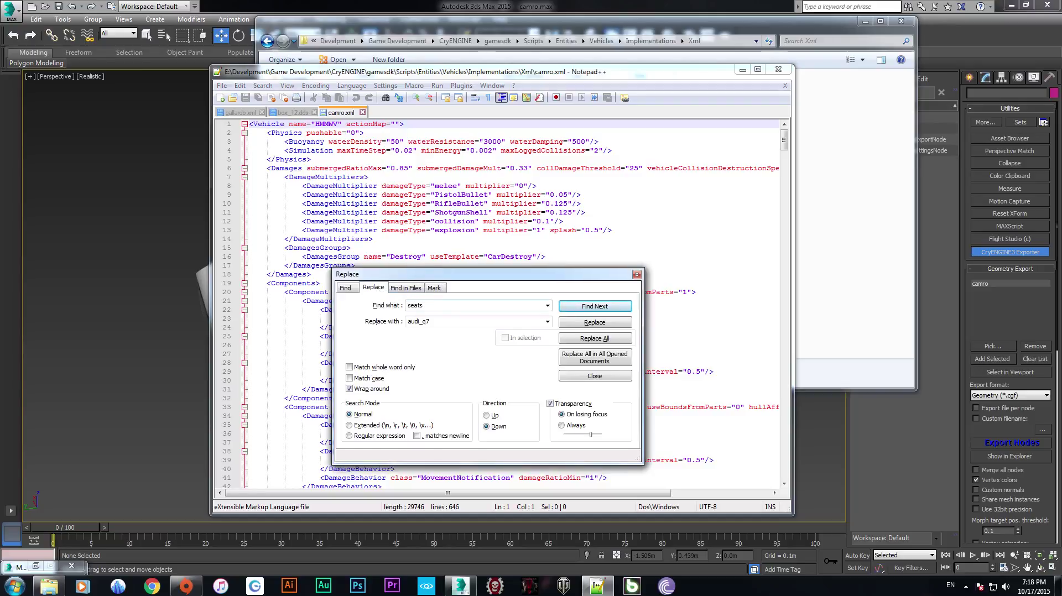
left_click(547, 305)
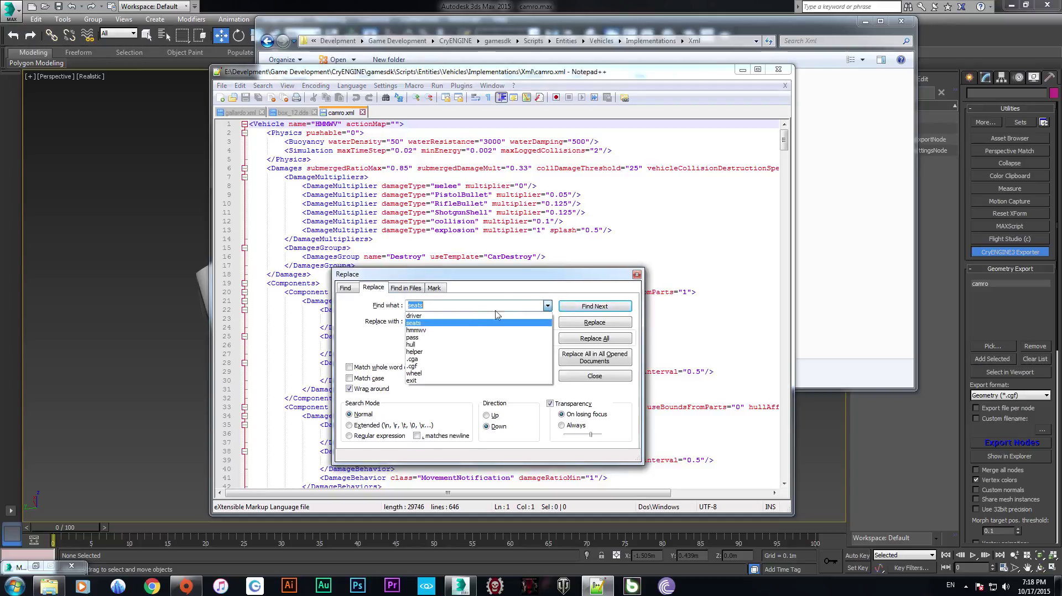
left_click(434, 331)
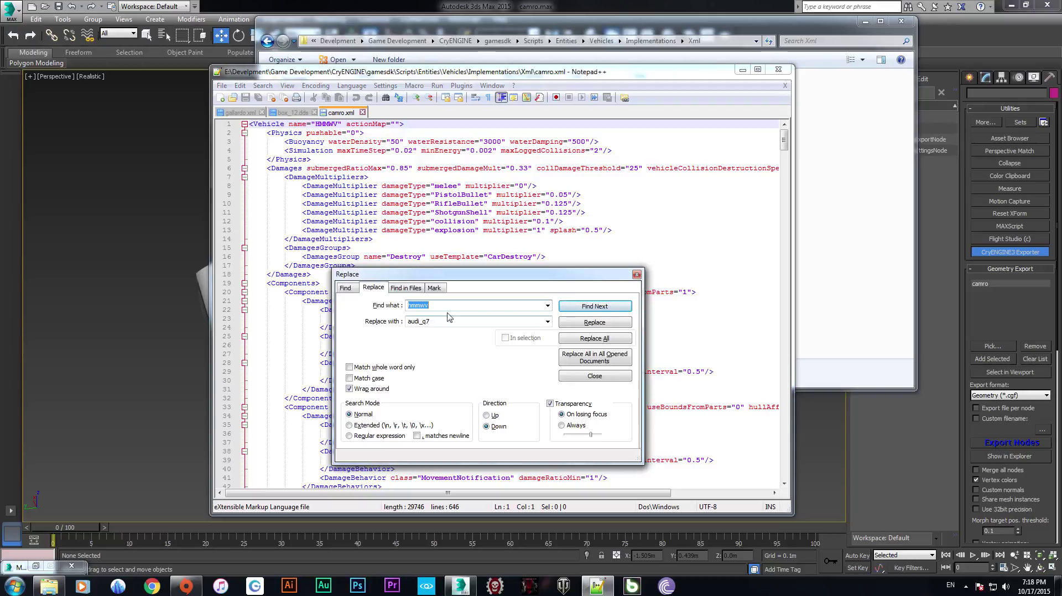
key("Tab")
type("camro")
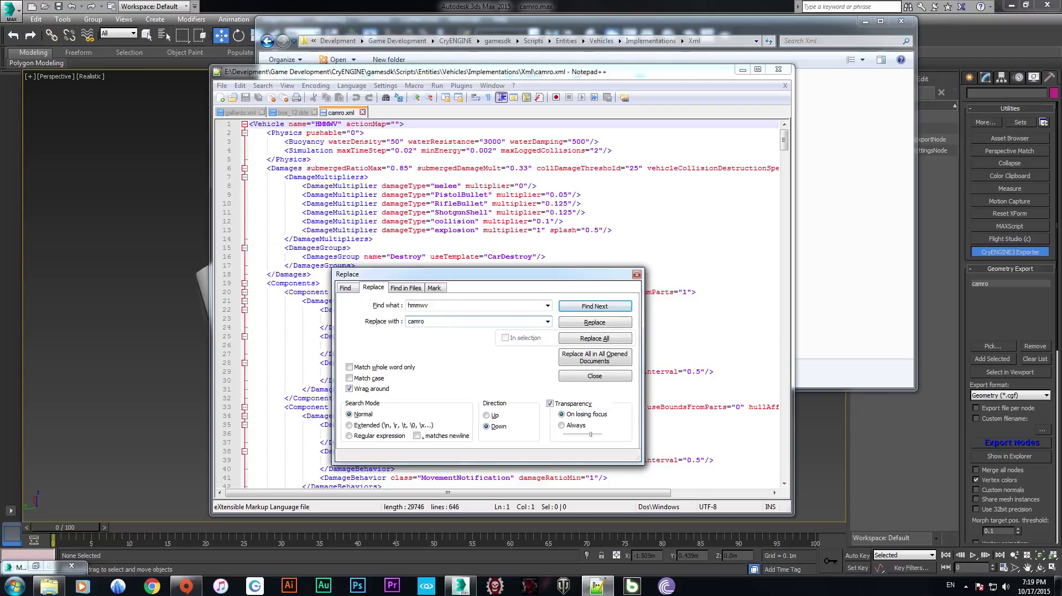
left_click(596, 339)
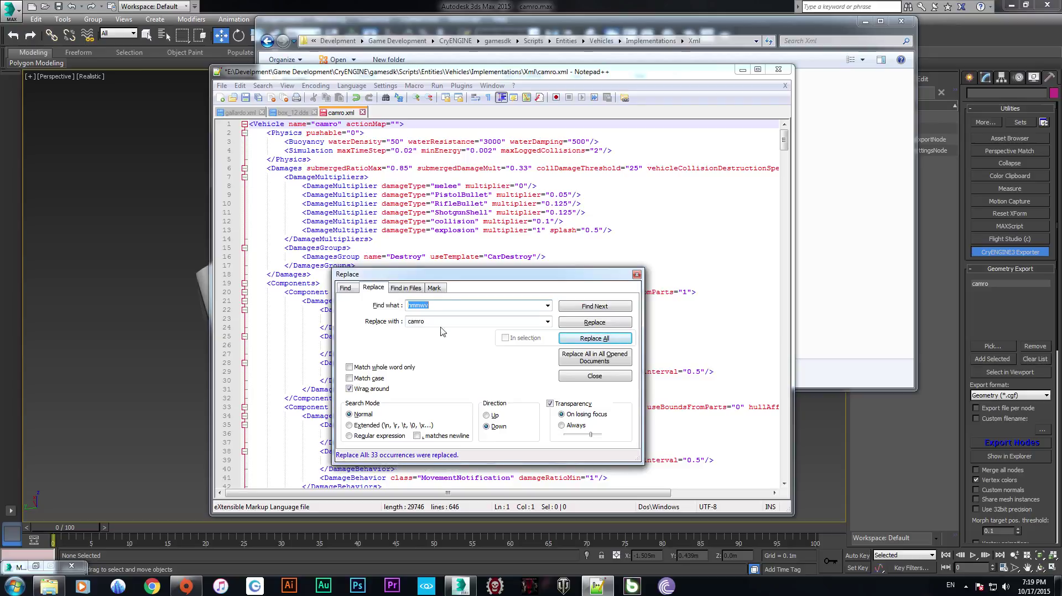
Step: Replace all occurrences of hull with body throughout camro.xml
left_click_drag(464, 275, 441, 213)
left_click(416, 244)
left_click_drag(416, 244, 358, 239)
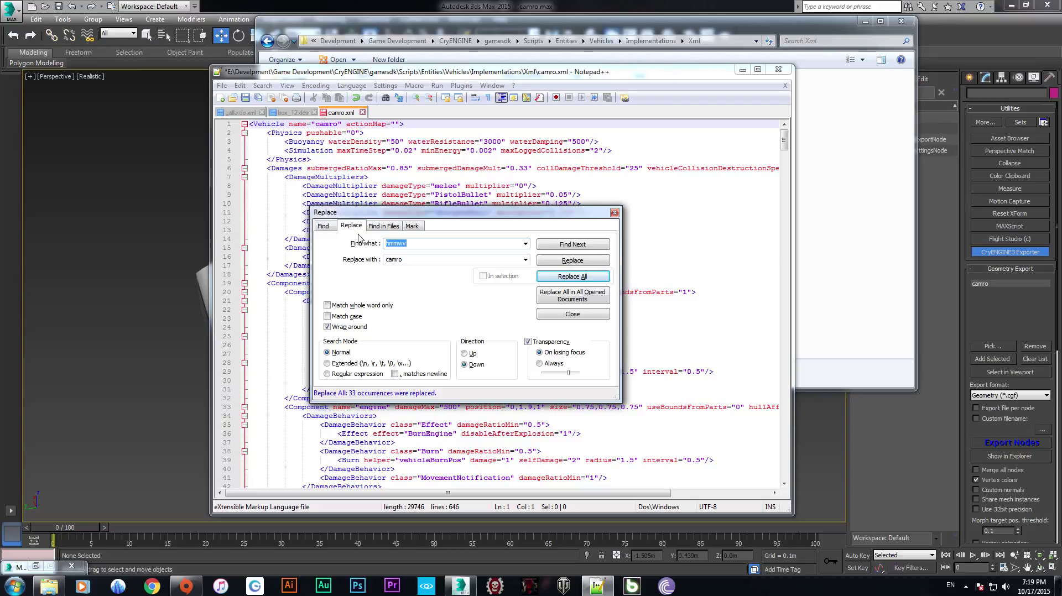
type("hull")
left_click_drag(406, 260, 354, 256)
type("body")
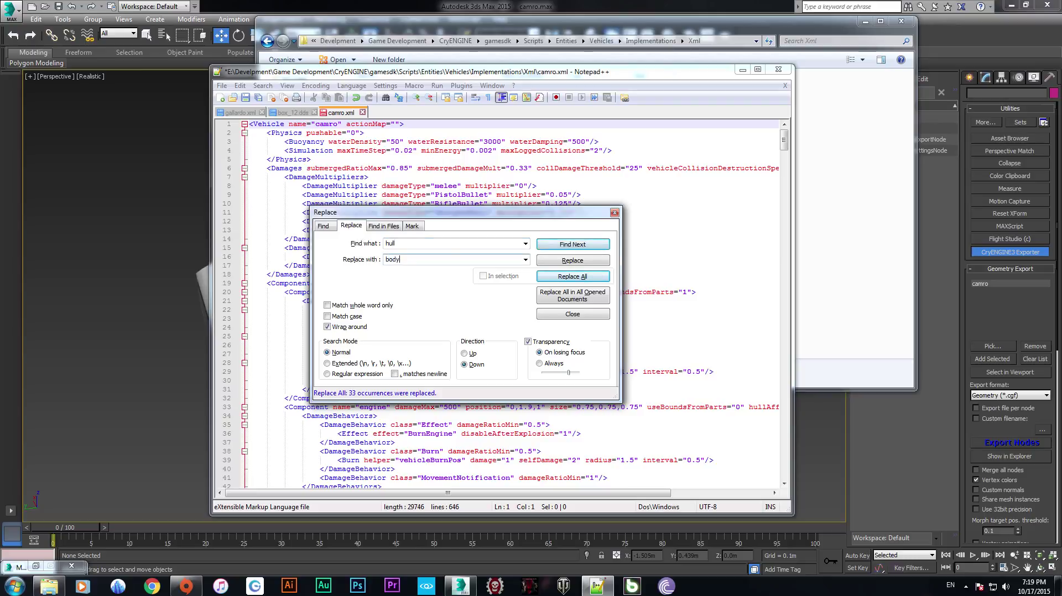
left_click(553, 276)
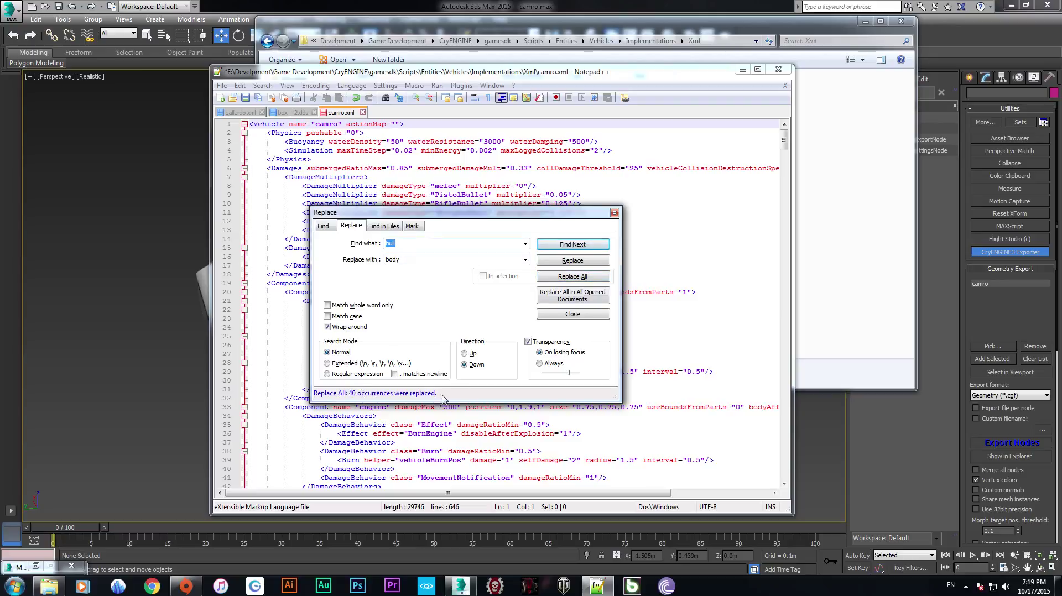
Step: Close the Replace dialog and look over the component entries down to the Parts section of camro.xml
left_click_drag(544, 220, 516, 268)
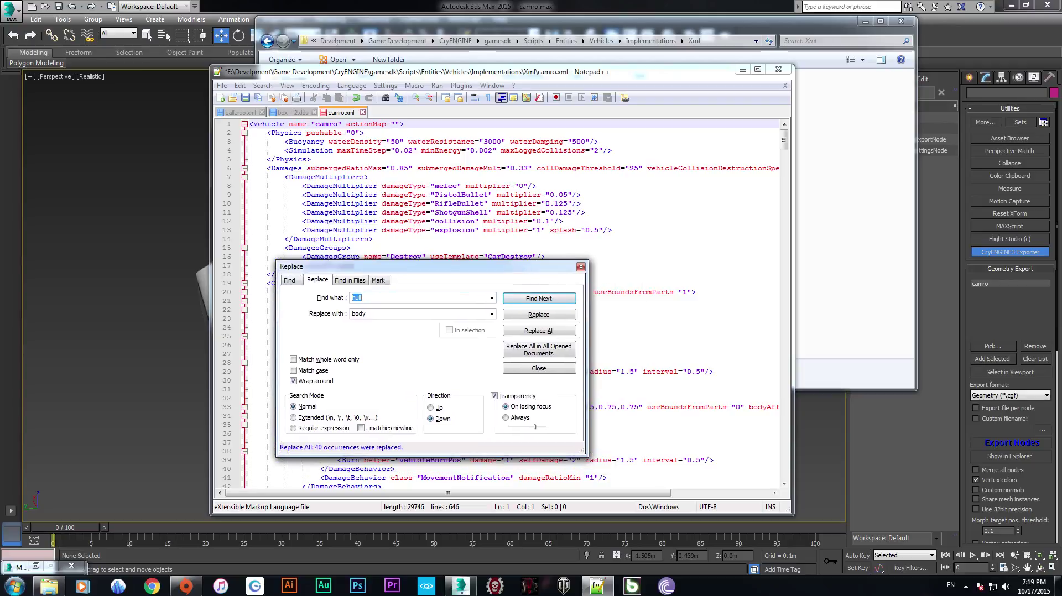
left_click_drag(462, 273, 481, 268)
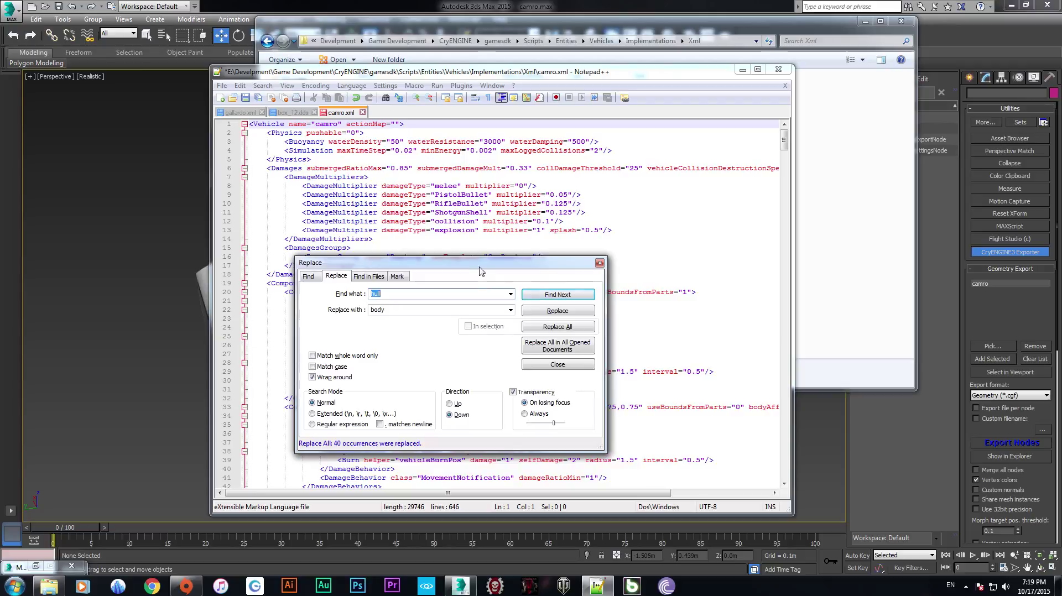
left_click(599, 263)
scroll(502, 304, "down", 20)
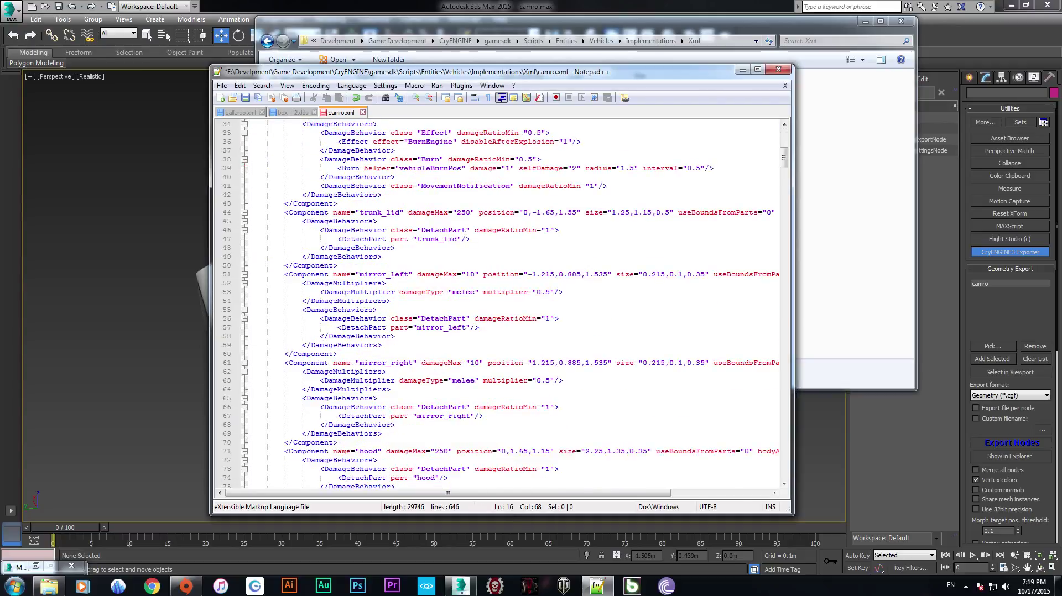
scroll(502, 305, "down", 20)
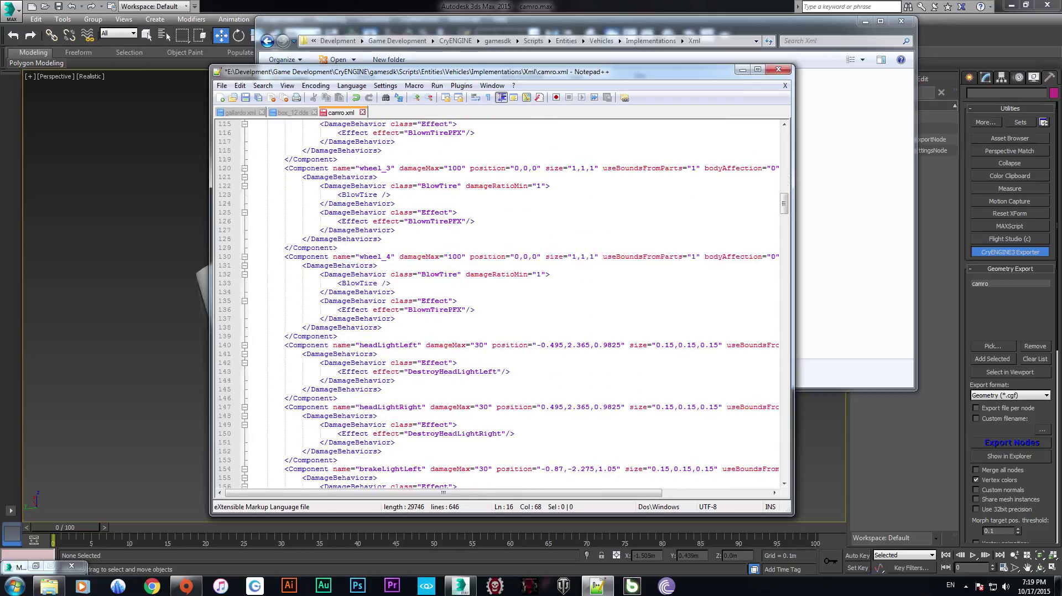
scroll(502, 304, "down", 11)
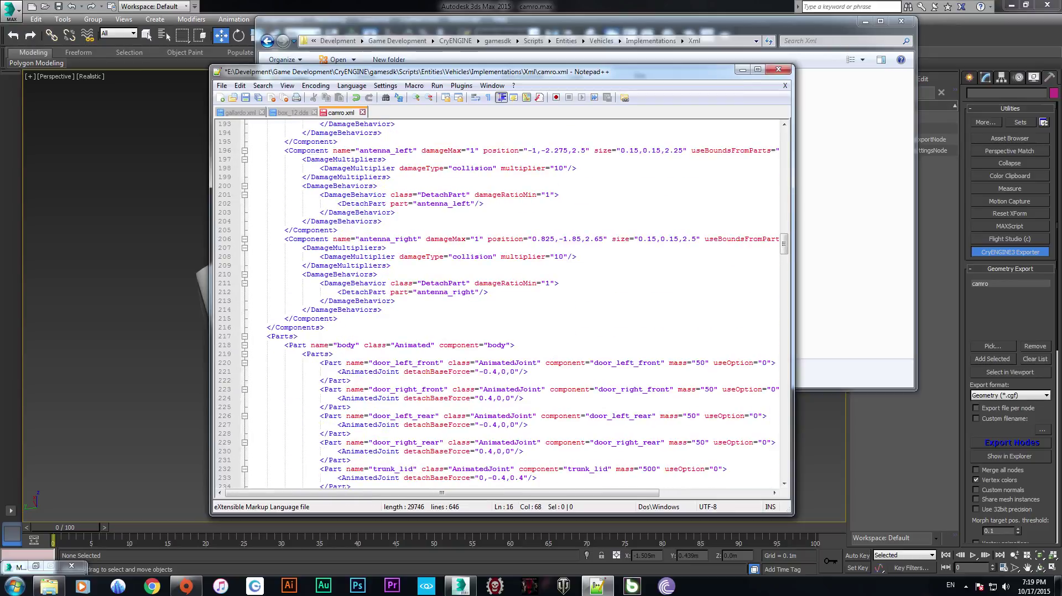
Step: Search camro.xml for the text helper, then close the search dialog
key("ctrl+f")
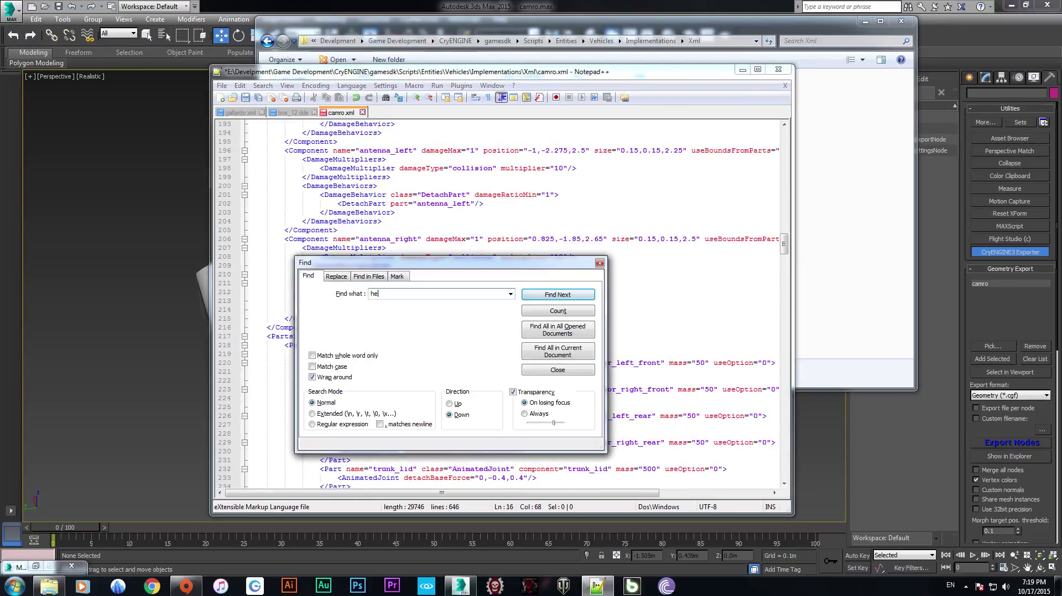
type("helper")
key("Return")
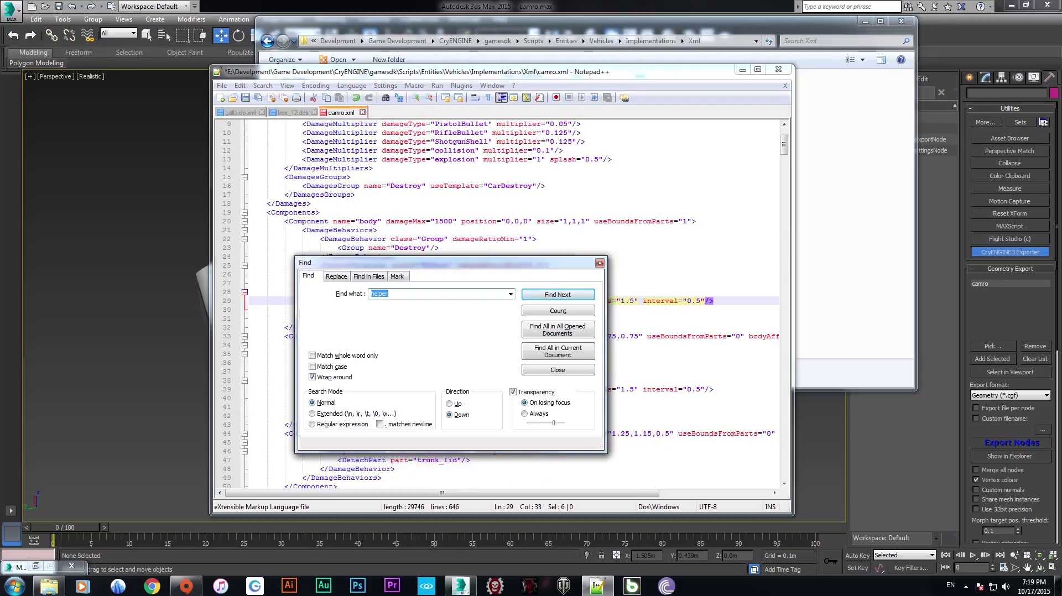
left_click(600, 262)
left_click(369, 336)
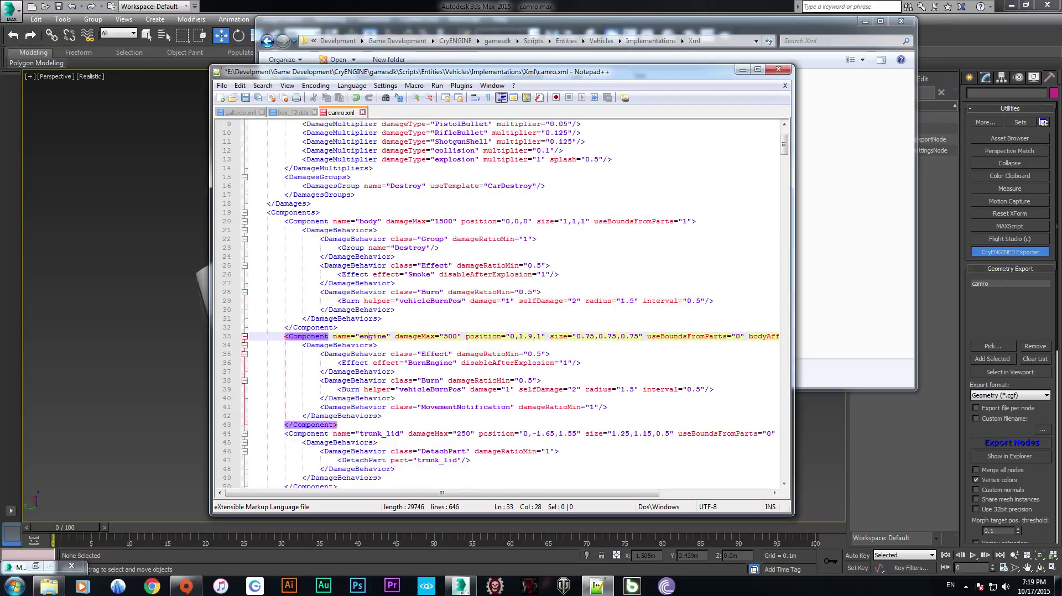
Step: Examine the helper names and positions in the Helpers section of camro.xml
scroll(369, 336, "down", 20)
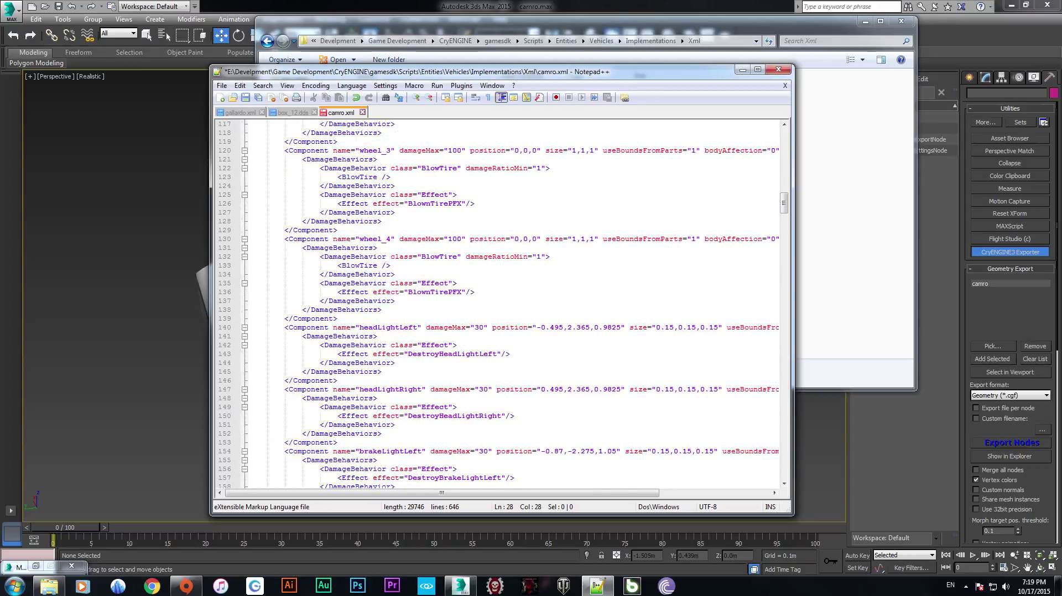
scroll(369, 336, "down", 20)
scroll(369, 336, "down", 20)
left_click(315, 283)
left_click(315, 274)
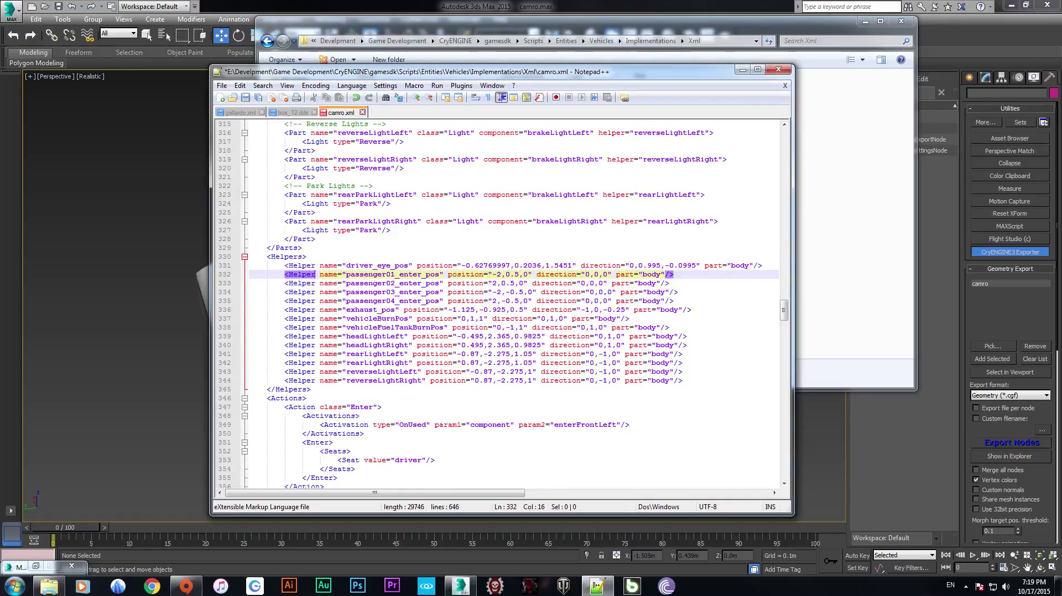
left_click(408, 318)
left_click_drag(312, 389, 339, 275)
left_click(435, 372)
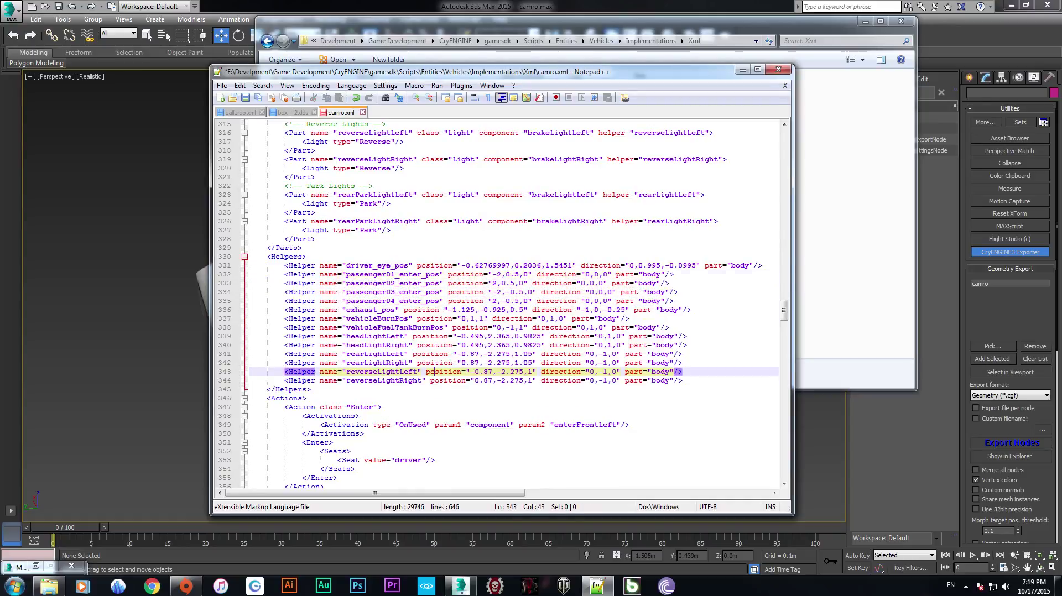
Step: Switch to 3ds Max and expand the body node in the scene hierarchy, keeping the body visible
left_click(465, 584)
left_click(599, 268)
middle_click_drag(374, 291, 260, 288, "alt")
left_click(872, 129)
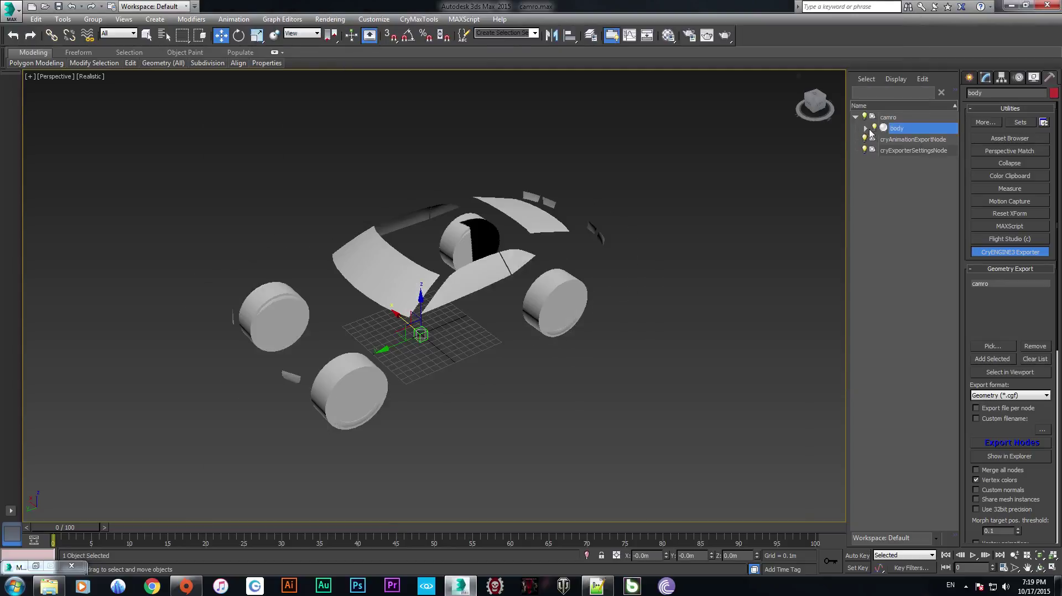
left_click(873, 129)
left_click(864, 128)
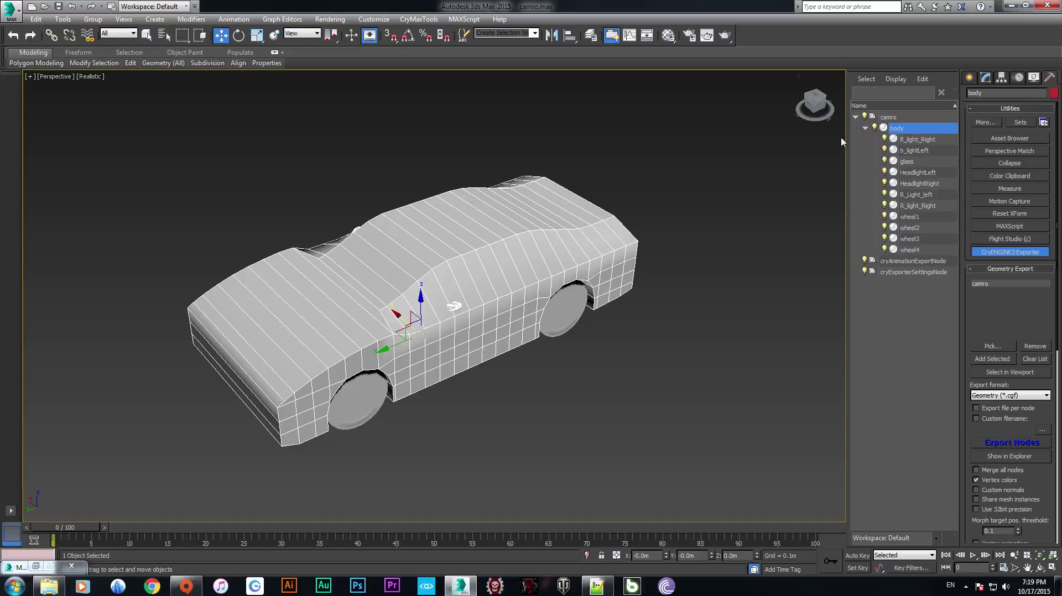
Step: Unlink camro, body and all its light, glass and wheel children from one another
left_click(884, 117)
left_click(915, 250, "shift")
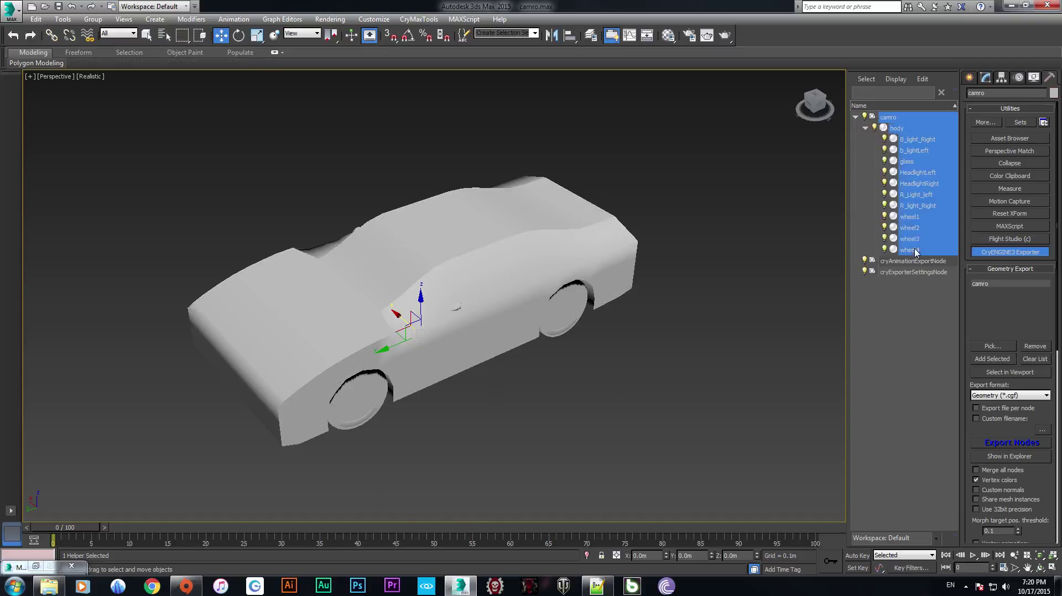
left_click(69, 36)
left_click(242, 211)
Step: Detach the low-poly outer shell element of the body as a separate object named body_proxy
left_click(537, 297)
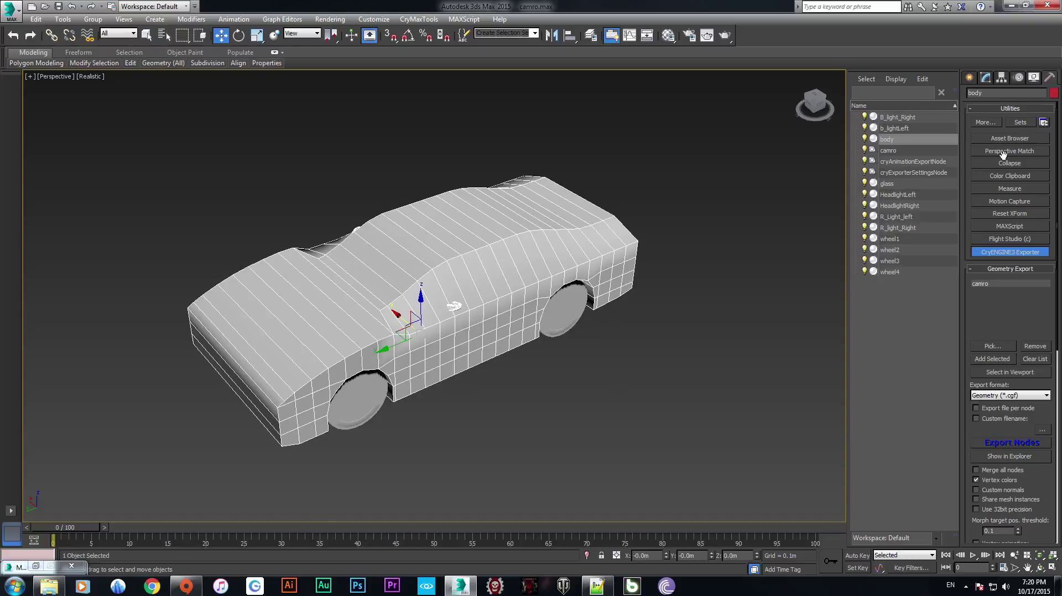
left_click(986, 77)
left_click(1032, 229)
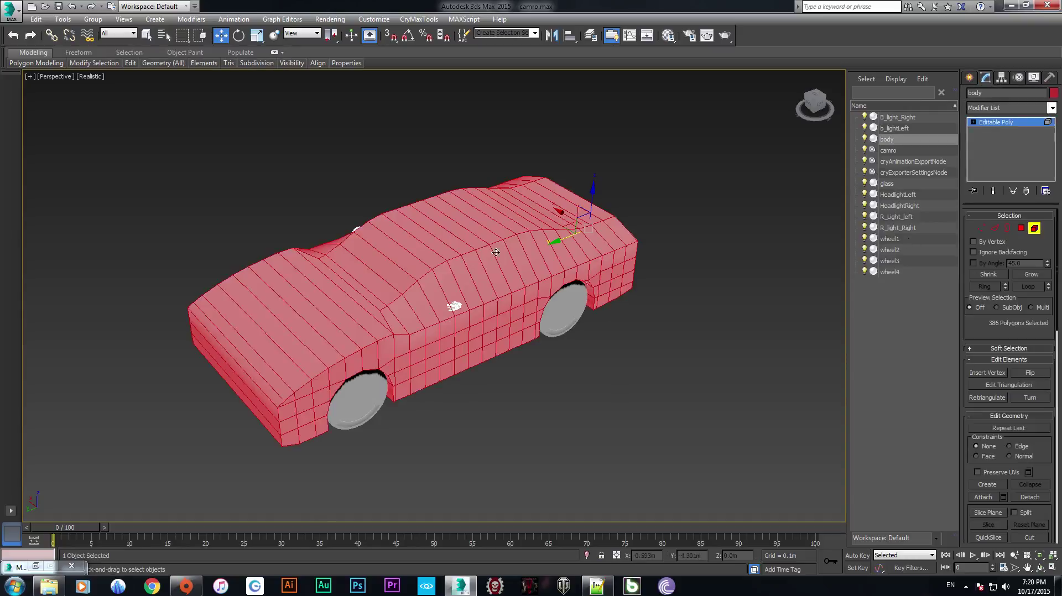
left_click(548, 390)
left_click(609, 237)
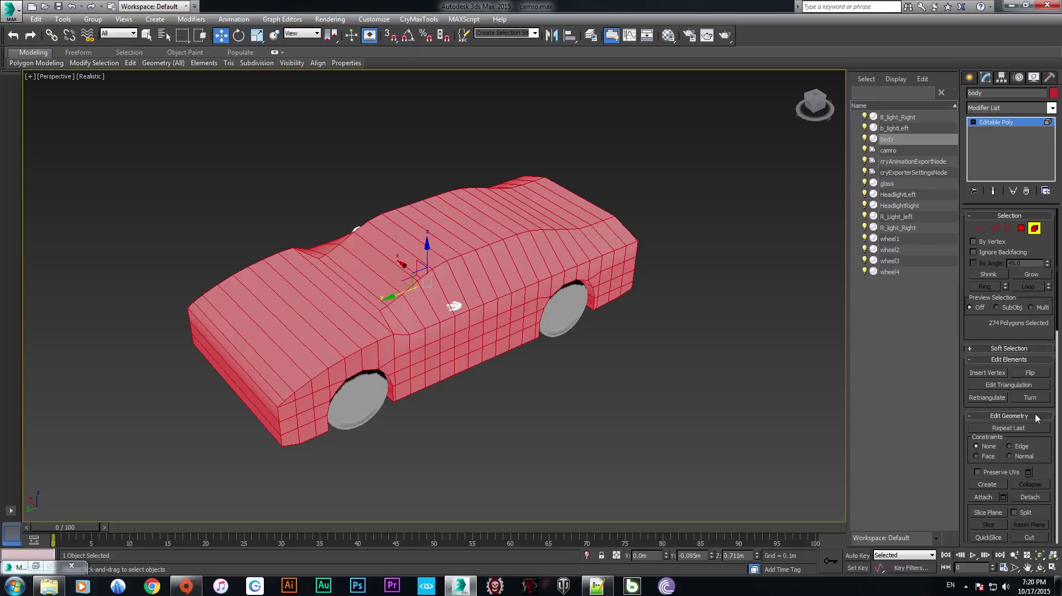
left_click(1029, 497)
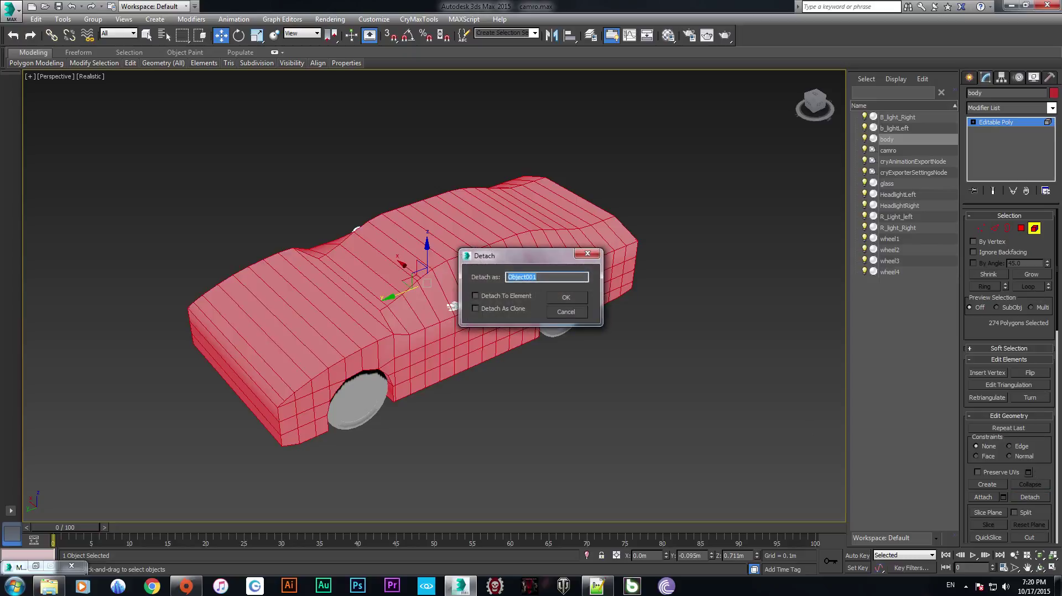
type("body_proxy")
left_click(565, 298)
left_click(1035, 231)
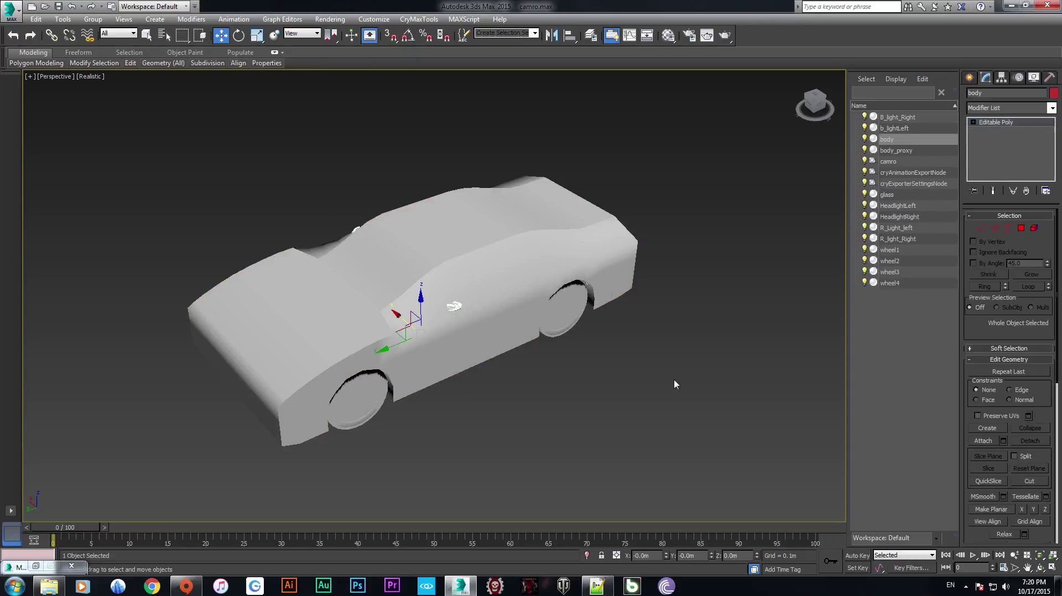
Step: Hide the body_proxy object
left_click(673, 381)
left_click(459, 240)
right_click(457, 239)
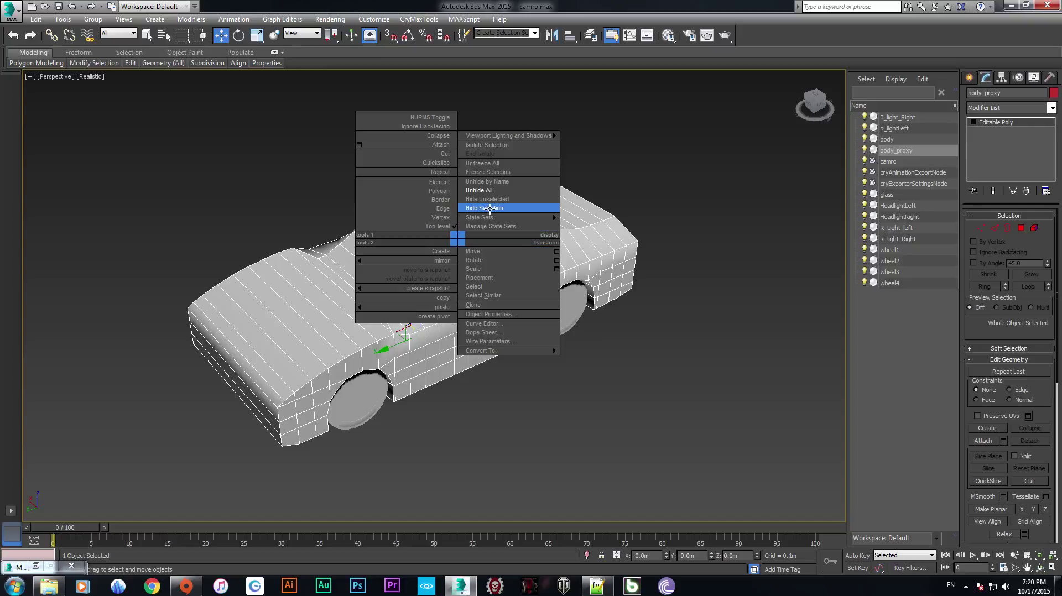
left_click(485, 208)
Step: Hide the glass object to expose the car's interior
left_click(352, 308)
middle_click_drag(367, 311, 525, 320, "alt")
left_click(411, 281)
scroll(437, 278, "up", 5)
scroll(438, 278, "down", 5)
right_click(509, 253)
left_click(538, 223)
Step: Select the body's main interior elements, including the seats and dashboard, through the open windows
left_click(486, 334)
left_click(1034, 227)
left_click(293, 306)
scroll(295, 308, "up", 4)
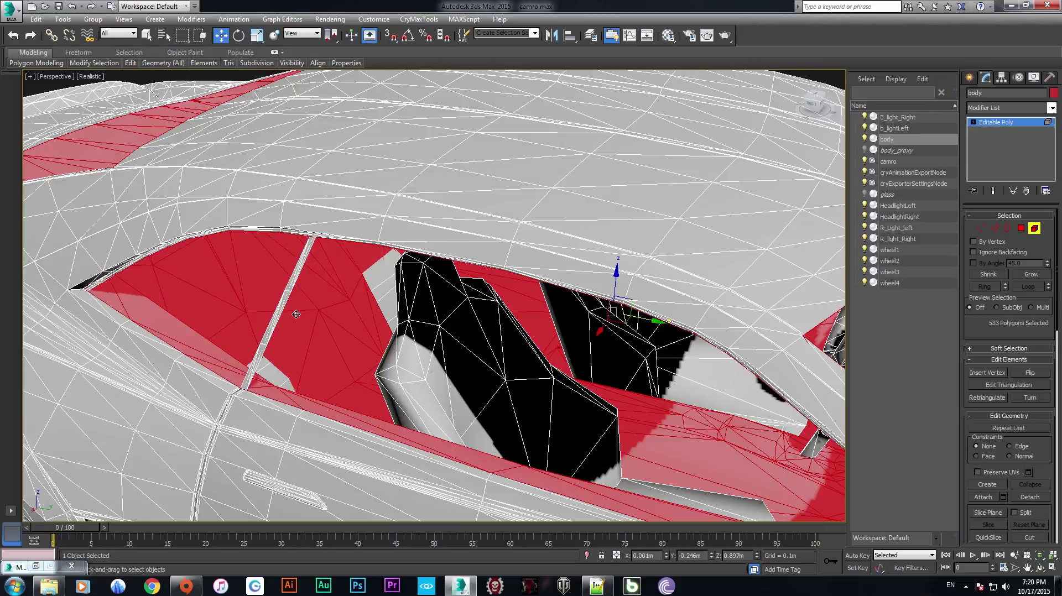
scroll(304, 321, "down", 2)
middle_click_drag(340, 323, 390, 352)
left_click(486, 368, "ctrl")
middle_click_drag(486, 369, 637, 503, "alt")
left_click(551, 354, "ctrl")
left_click(599, 469, "ctrl")
left_click(716, 423, "ctrl")
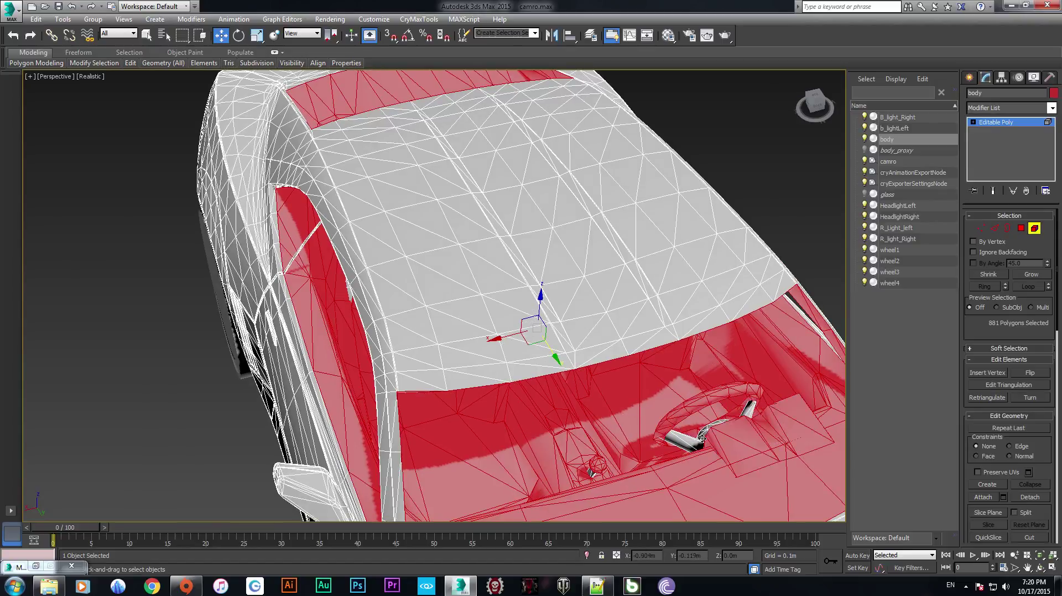
Step: Add the remaining steering wheel and gear lever elements to the interior selection
middle_click_drag(656, 419, 543, 389, "alt")
scroll(544, 389, "up", 4)
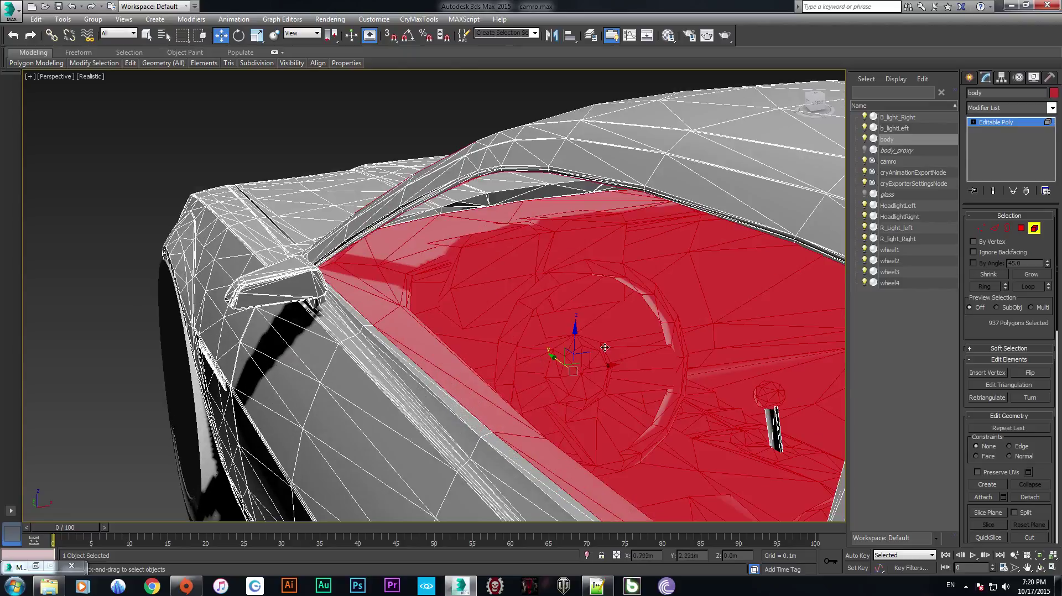
middle_click_drag(567, 379, 636, 393, "alt")
left_click(728, 394, "ctrl")
scroll(727, 394, "down", 5)
middle_click_drag(728, 394, 561, 398, "alt")
left_click(737, 489, "alt")
middle_click_drag(737, 490, 381, 383, "alt")
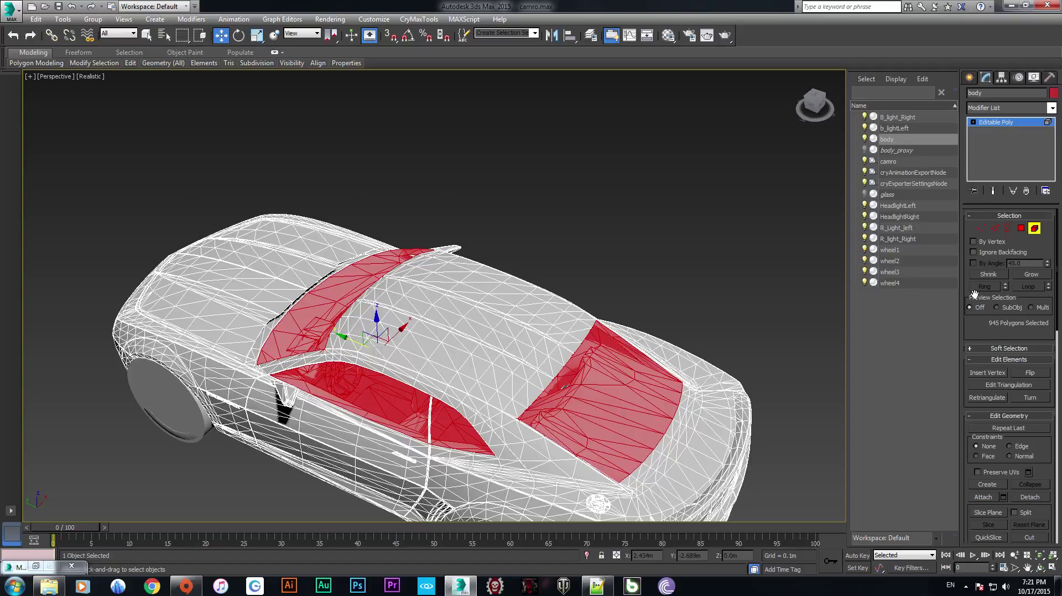
Step: Assign material ID 4 (light_black) to the selected interior elements and deselect the body
scroll(974, 294, "down", 5)
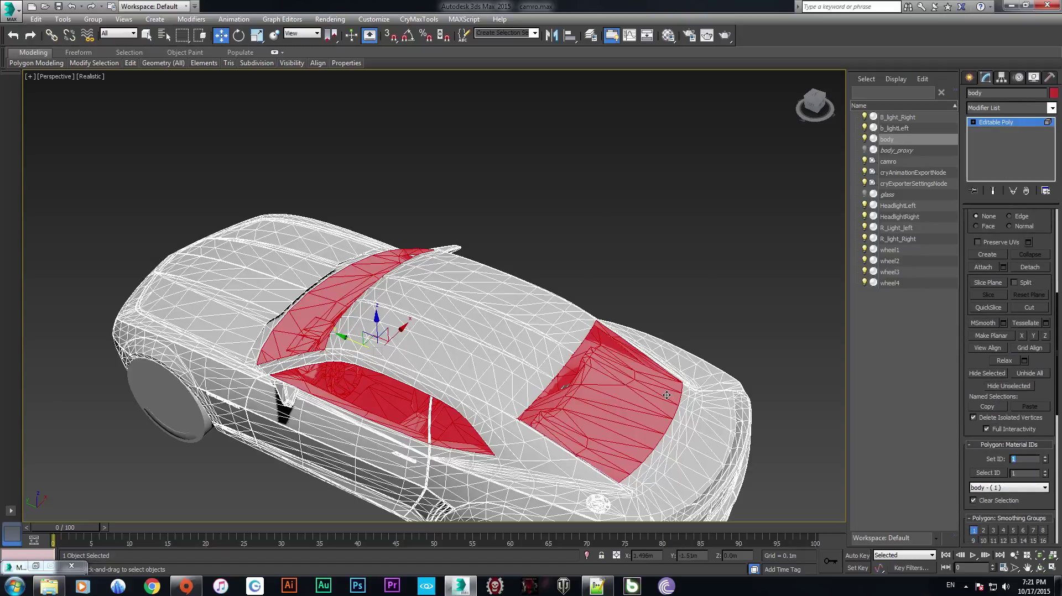
type("5")
key("Return")
type("4")
key("Return")
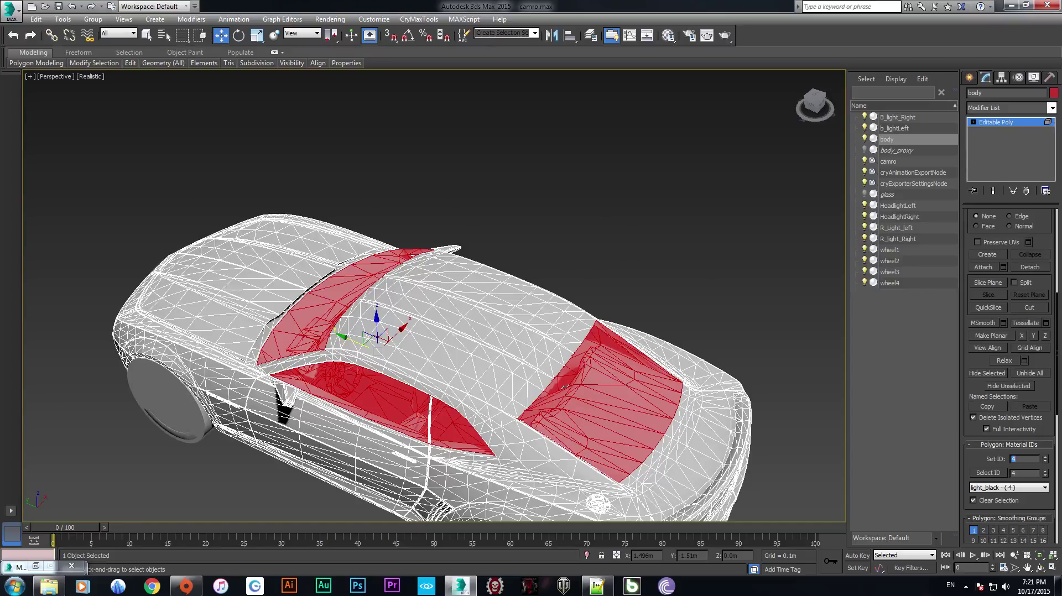
middle_click_drag(263, 313, 684, 213, "alt")
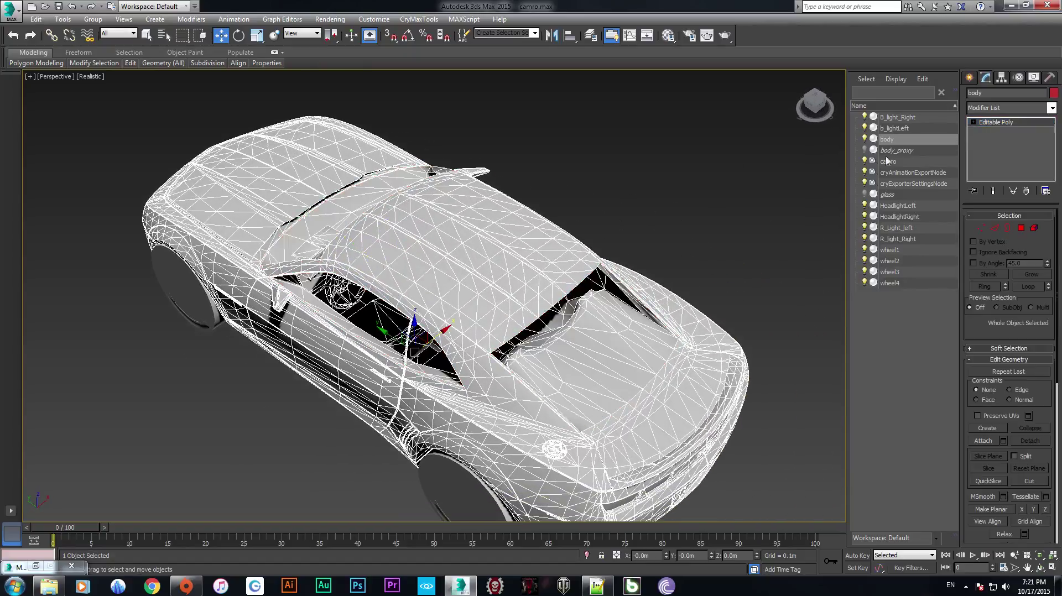
left_click(612, 215)
Step: Place a Dummy helper beside the car in a maximized Top view
middle_click_drag(612, 215, 614, 213, "alt")
scroll(611, 215, "down", 4)
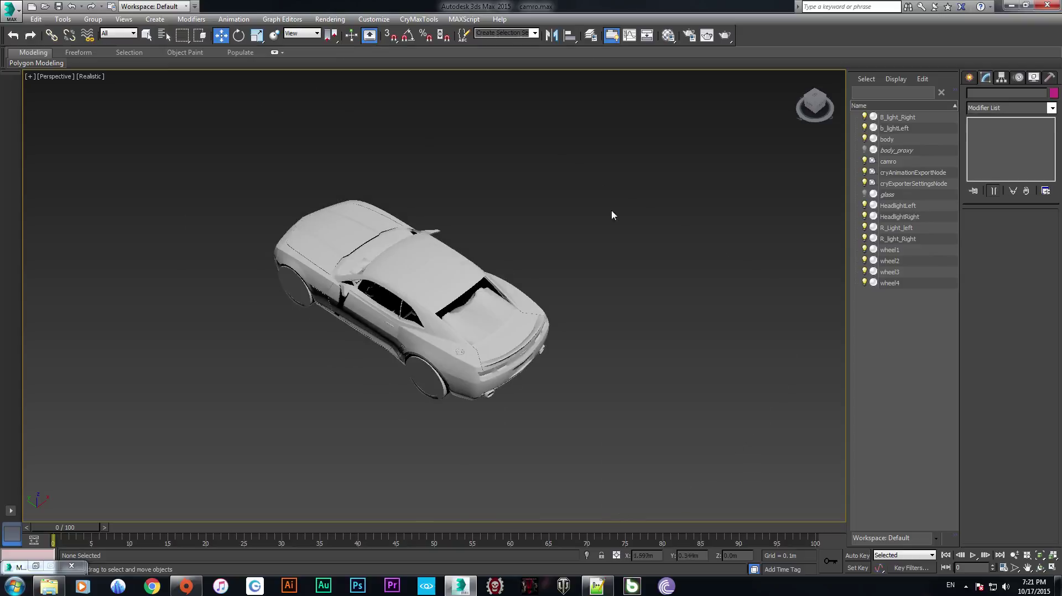
key("alt+w")
left_click(276, 222)
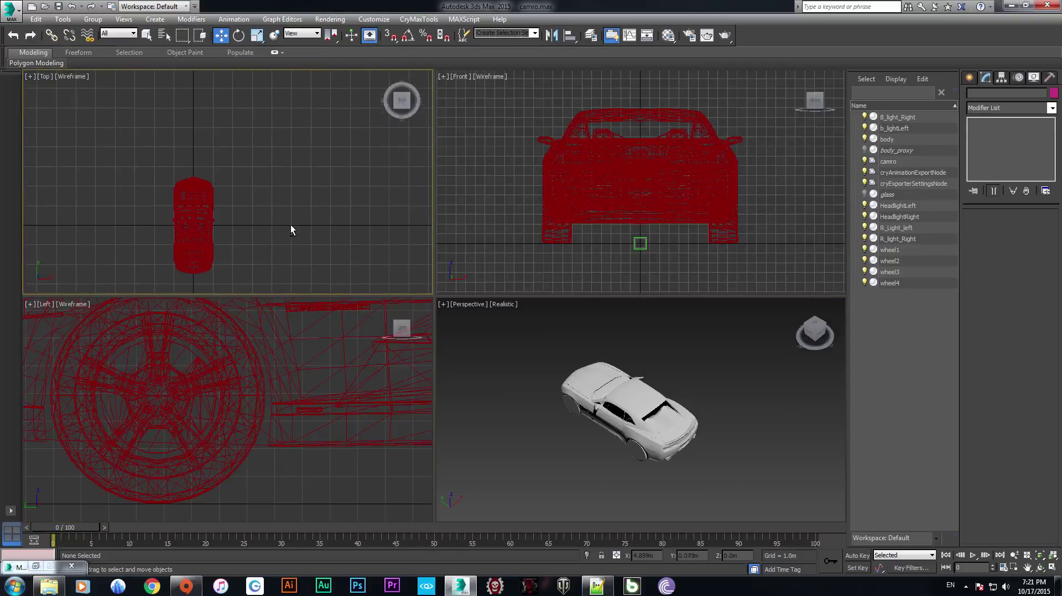
key("alt+w")
scroll(442, 287, "up", 3)
middle_click_drag(448, 346, 291, 293)
scroll(291, 293, "up", 2)
middle_click_drag(351, 335, 387, 418)
scroll(619, 249, "down", 4)
middle_click_drag(680, 252, 635, 206)
left_click(970, 78)
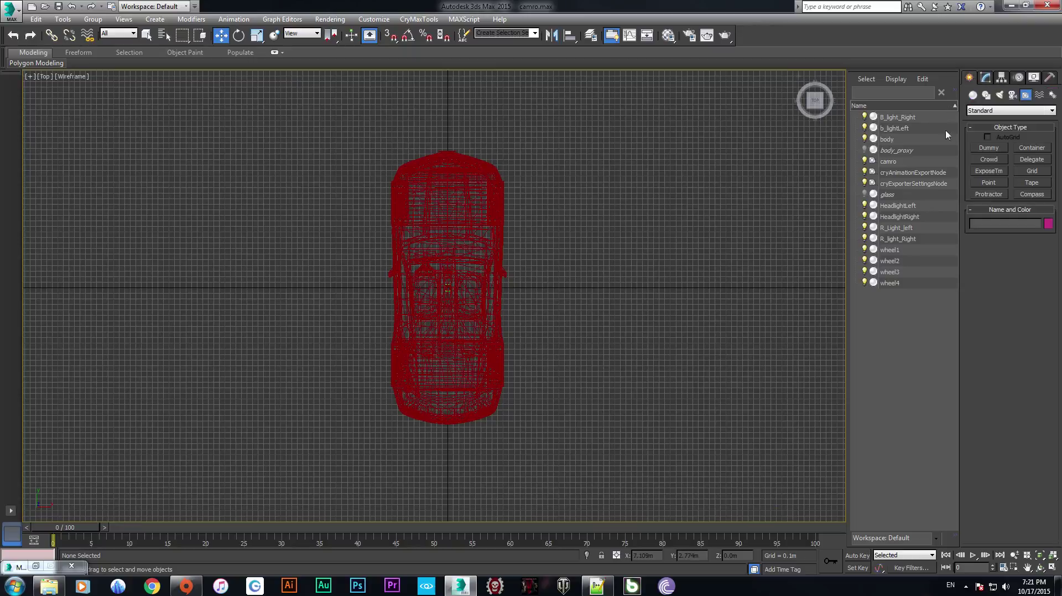
left_click(988, 148)
scroll(437, 298, "up", 3)
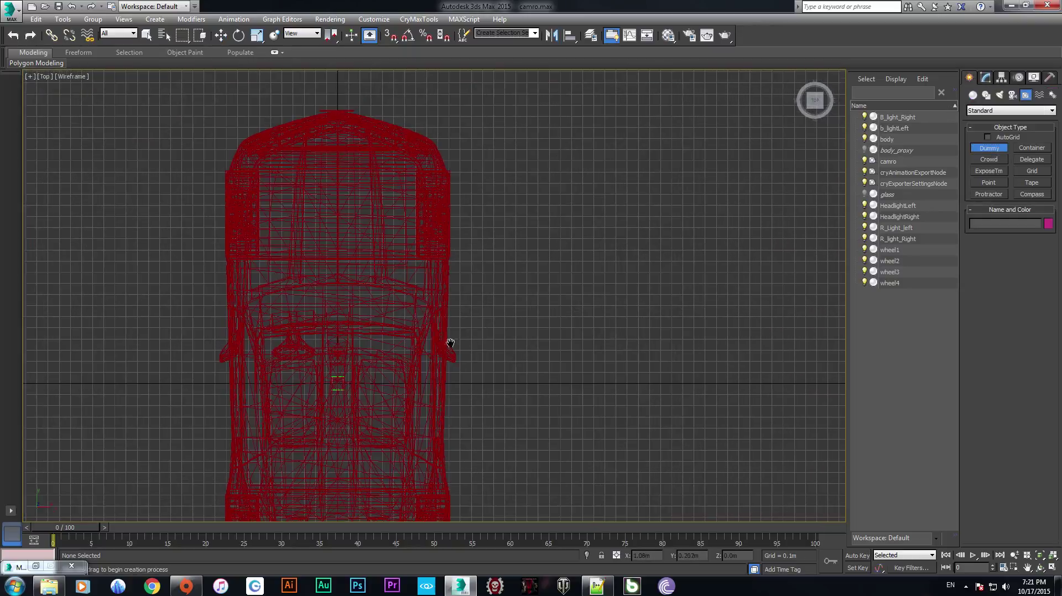
scroll(459, 338, "up", 1)
left_click_drag(458, 309, 524, 313)
key("w")
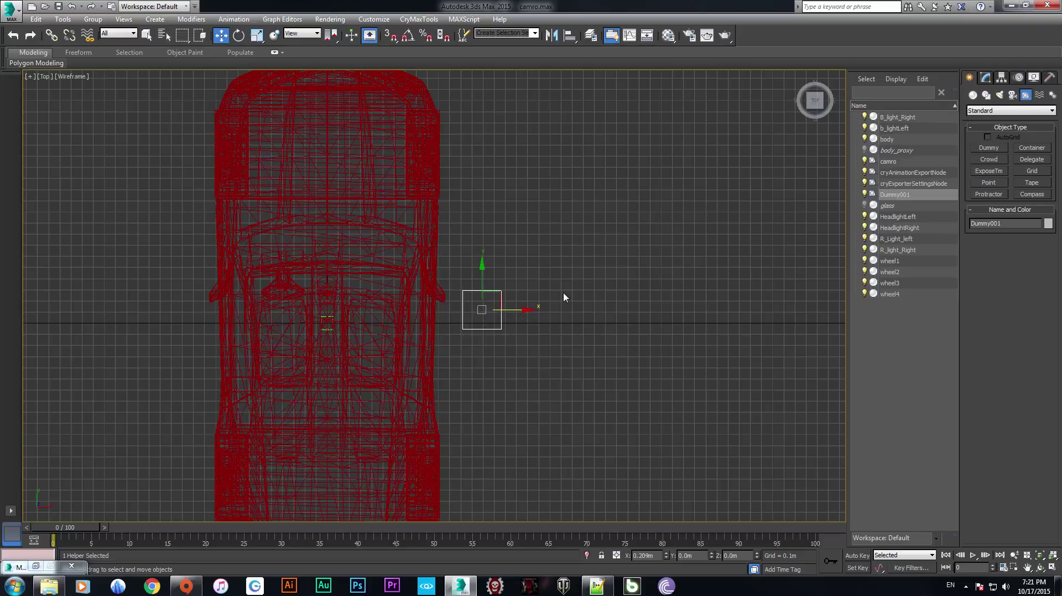
Step: Rename the dummy helper passenger01_enter_pos
double_click(1000, 224)
type("passenger01_enter_pos")
key("Return")
Step: Move passenger01_enter_pos to the steering wheel side of the car, setting X to -1.42 m and Y to 0.1 m
middle_click_drag(432, 357, 484, 358)
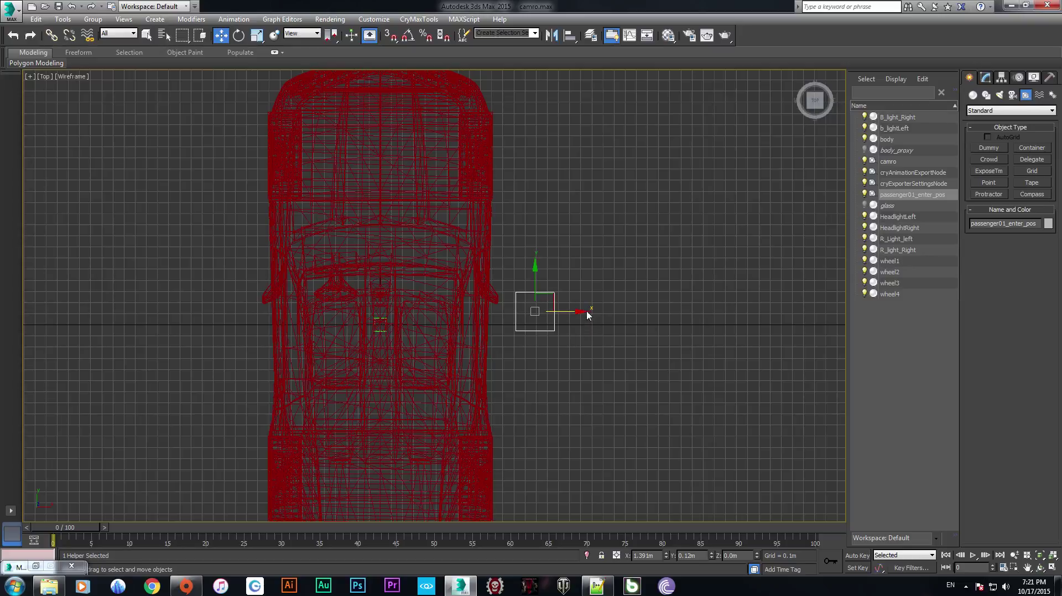
left_click_drag(582, 311, 265, 286)
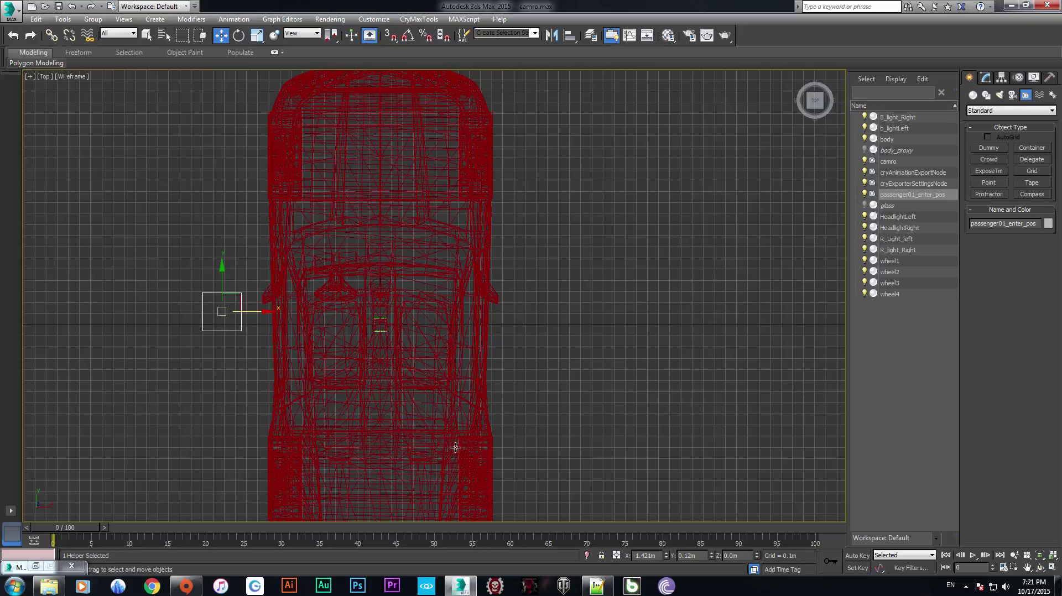
double_click(656, 556)
type("-")
key("Return")
key("Tab")
type("0.")
key("Return")
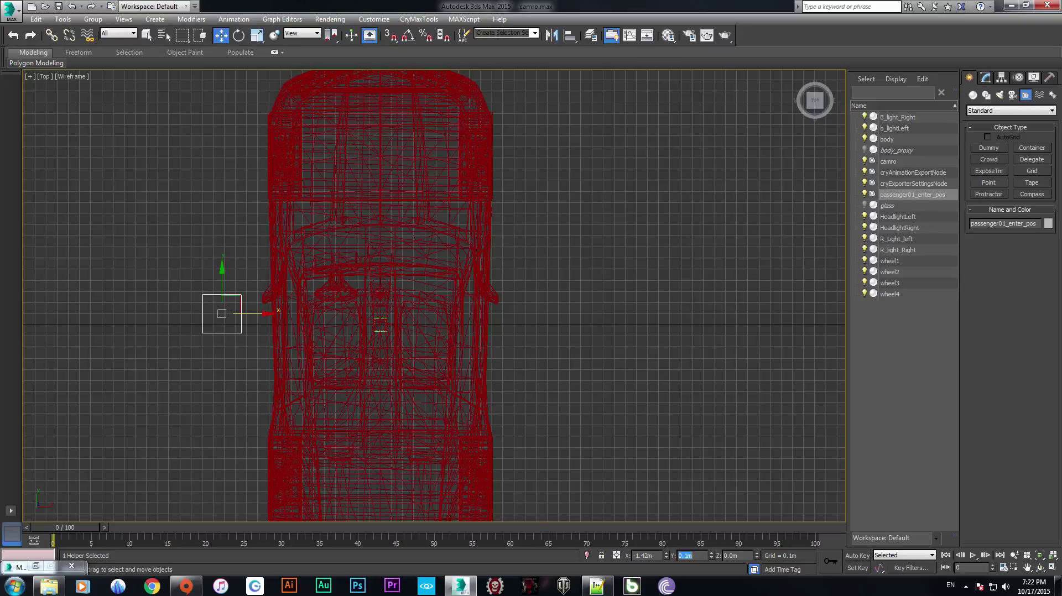
Step: Copy passenger01_enter_pos straight across to the opposite side of the car and name the copy passenger02_enter_pos
middle_click_drag(238, 351, 218, 342)
scroll(219, 318, "up", 3)
scroll(217, 342, "down", 6)
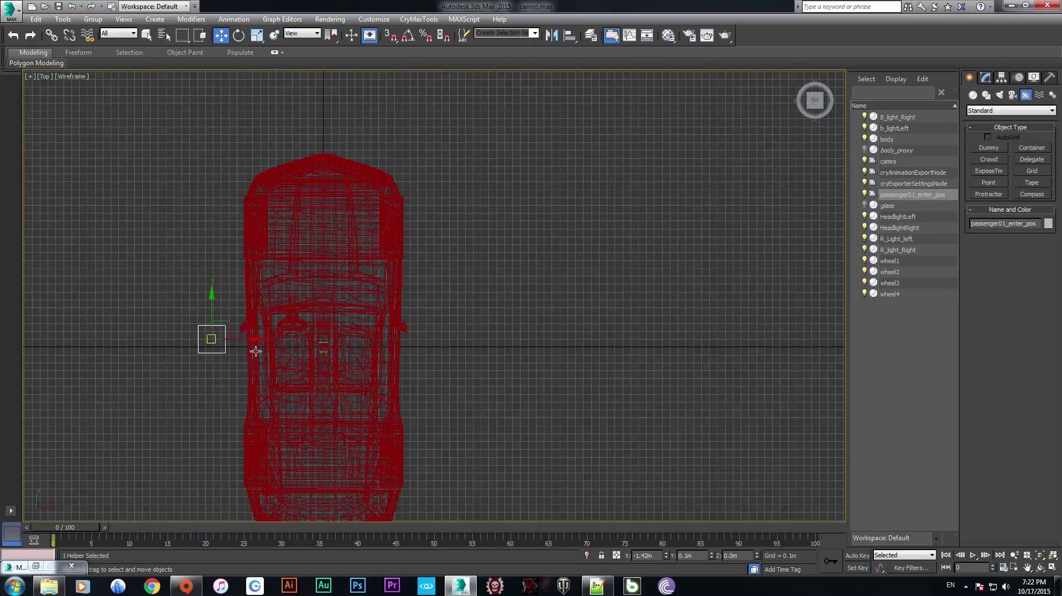
scroll(237, 348, "up", 1)
left_click_drag(221, 354, 437, 379, "shift")
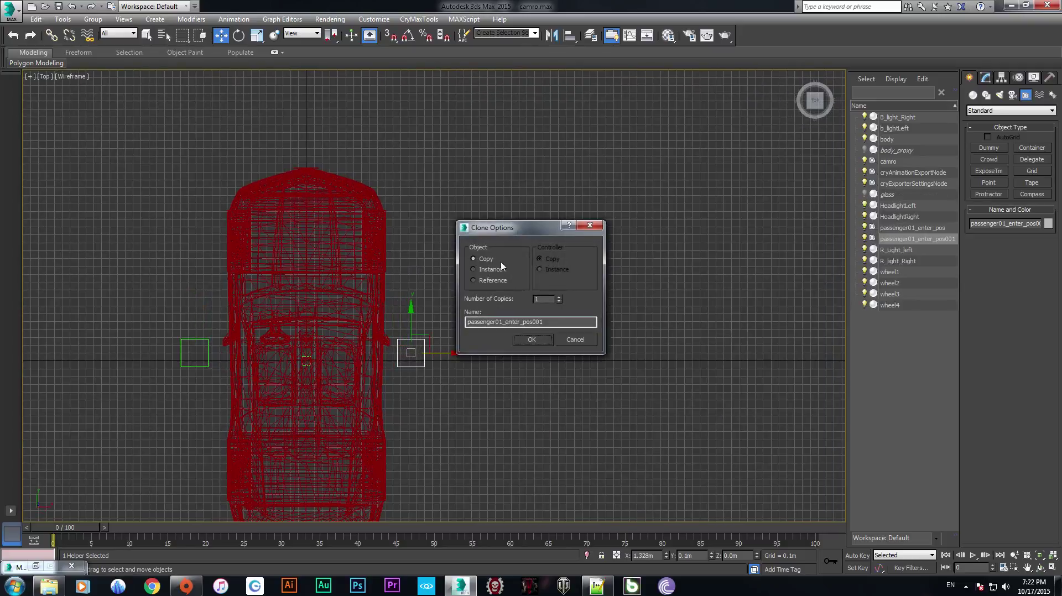
left_click(503, 322)
key("BackSpace")
type("2")
left_click(532, 339)
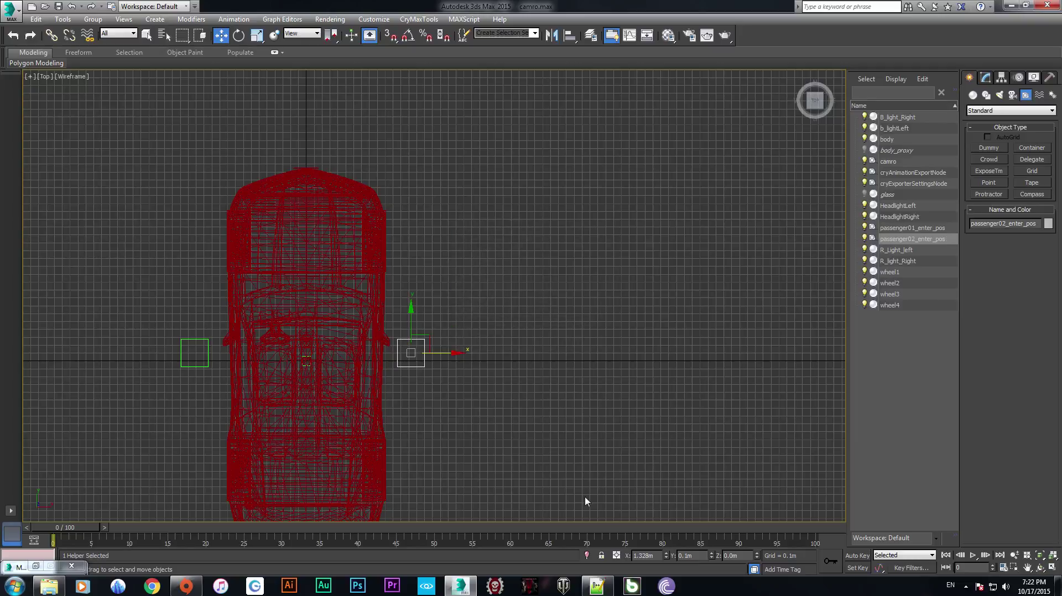
Step: Try X positions of 1.2 m and 1 m for passenger02_enter_pos
type("1.2")
key("Return")
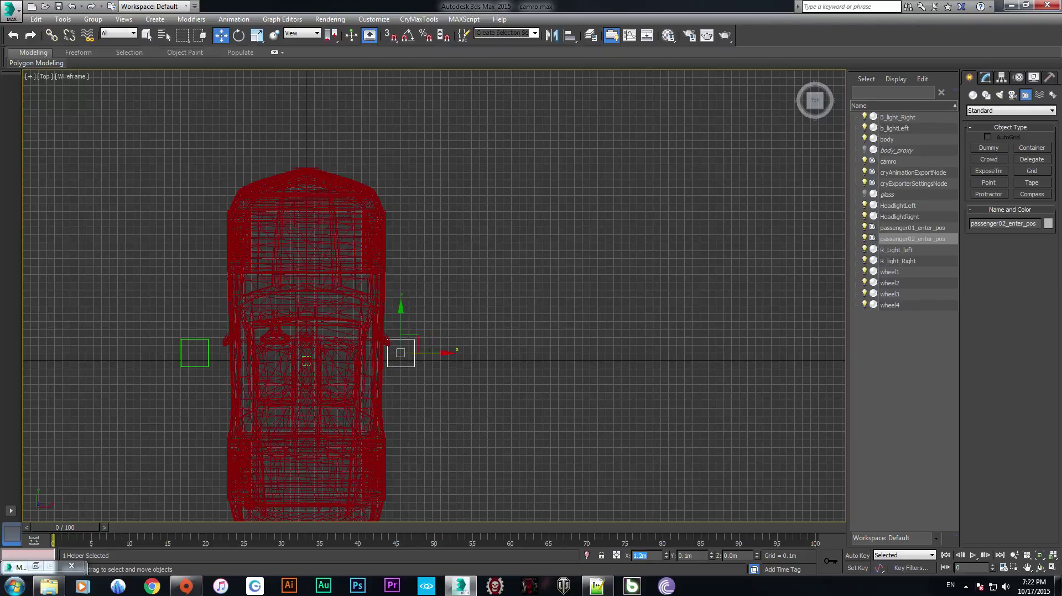
type("1.")
key("Return")
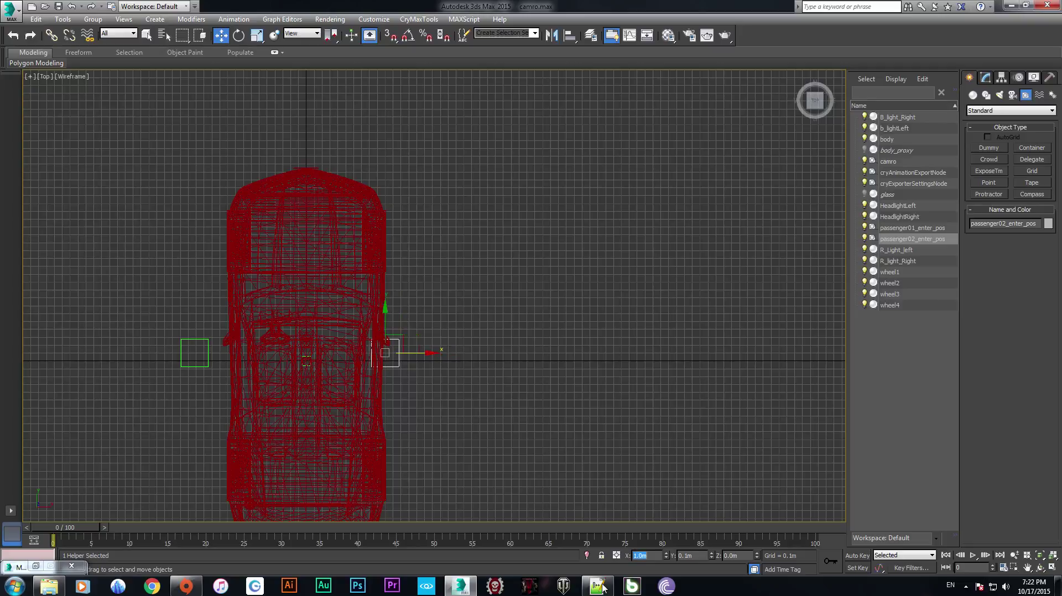
Step: Compare with passenger01_enter_pos, set passenger02_enter_pos to X 1.42 m so it mirrors that helper, and deselect it
left_click(194, 365)
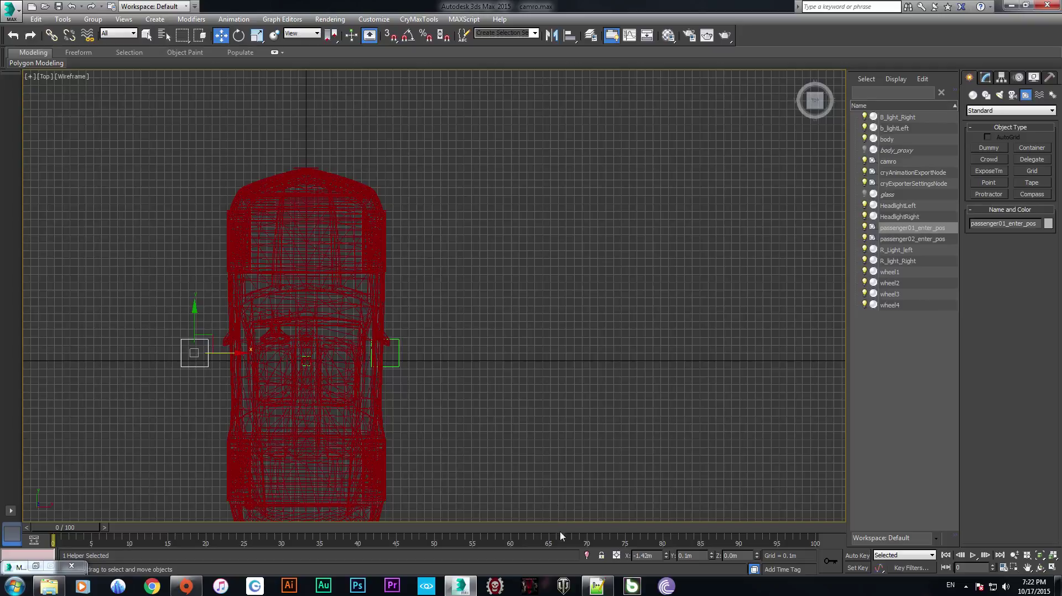
left_click(394, 352)
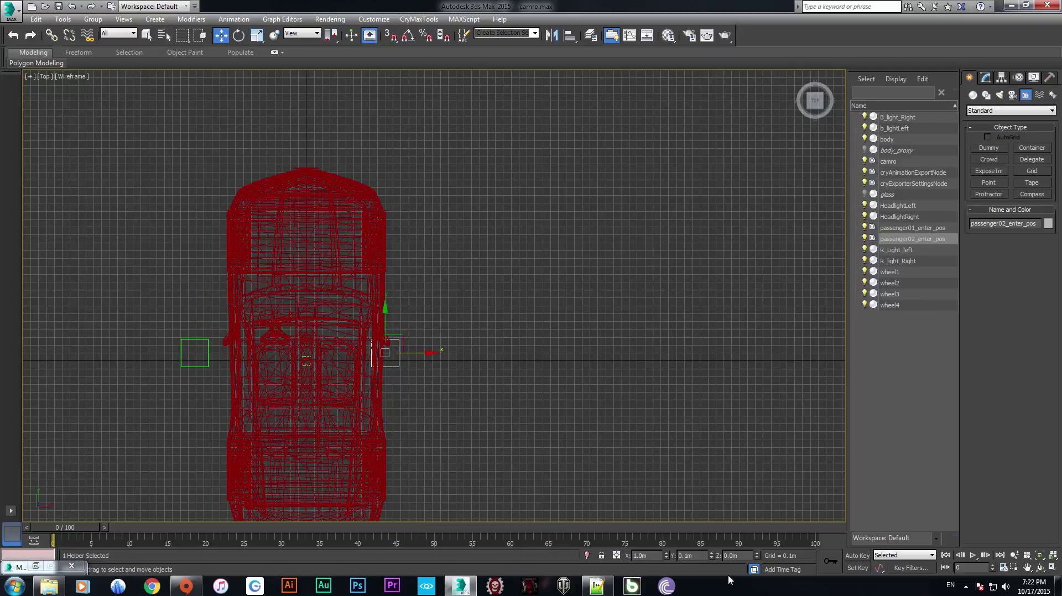
type("1.42")
key("Return")
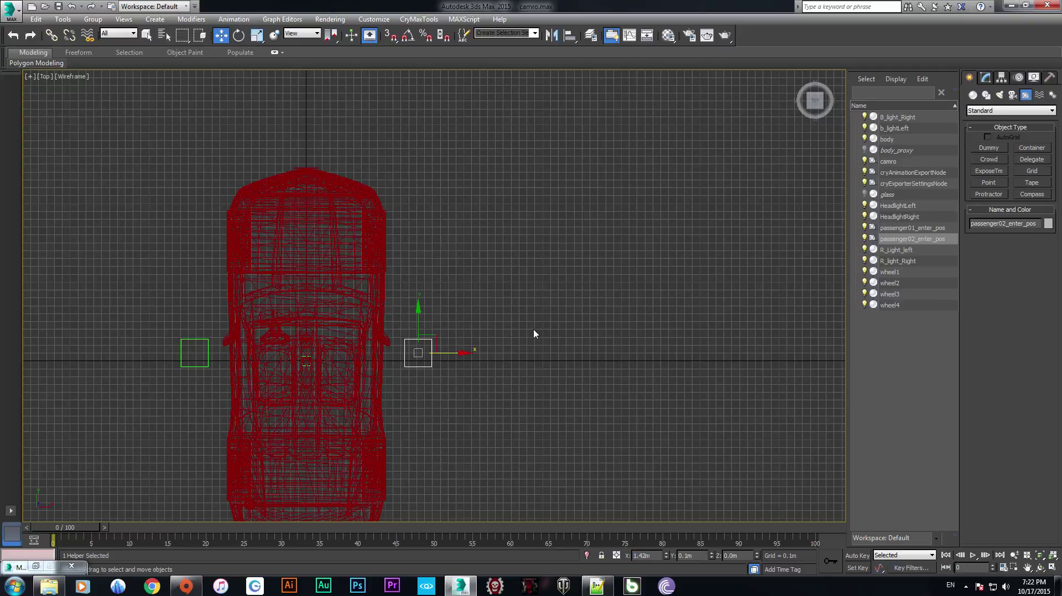
left_click(534, 334)
Step: Examine the car and the placement of the two enter helpers in the Top and Perspective views
middle_click_drag(211, 375, 266, 290)
scroll(352, 310, "up", 4)
scroll(349, 311, "down", 4)
middle_click_drag(347, 342, 347, 349)
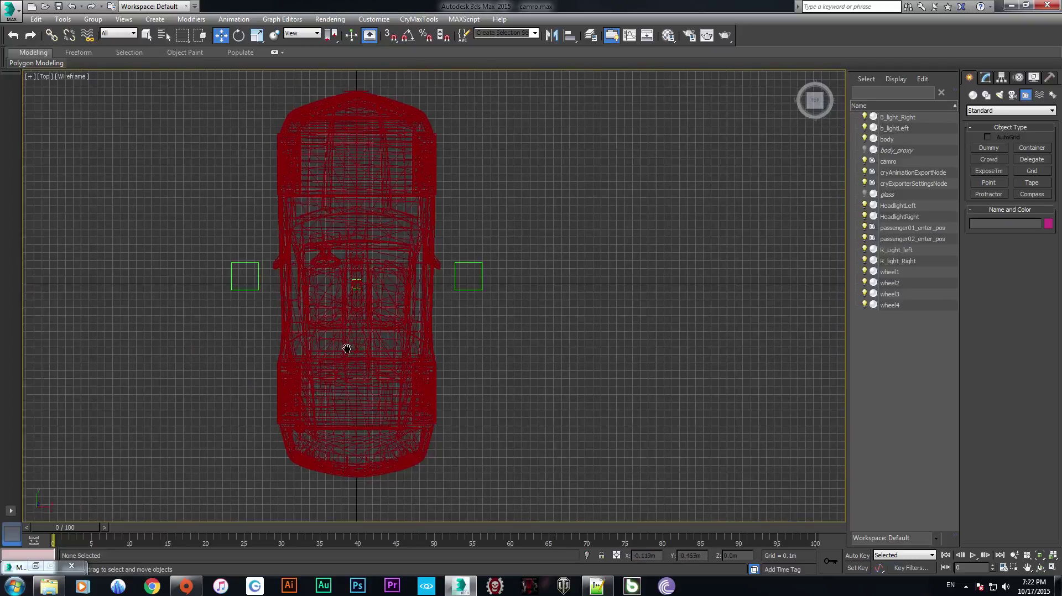
key("alt+w")
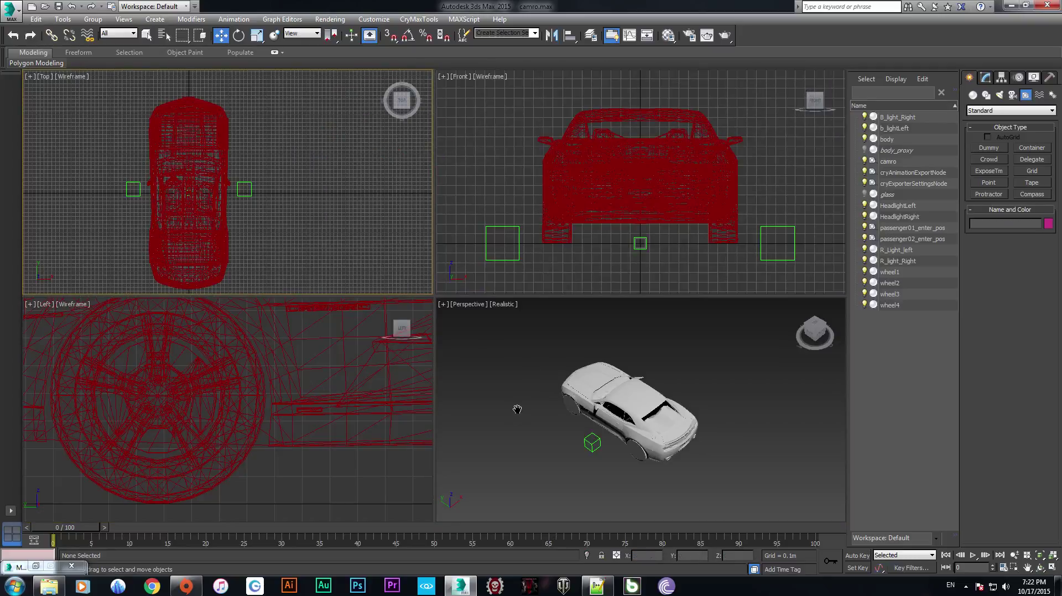
key("alt+w")
middle_click_drag(517, 409, 492, 284, "alt")
scroll(424, 314, "up", 8)
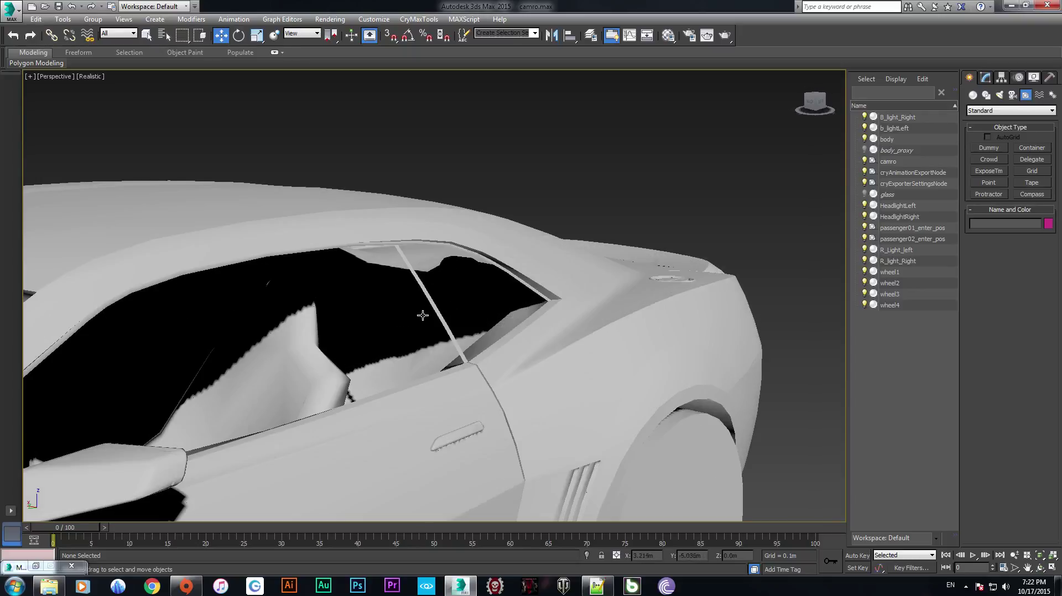
scroll(425, 314, "up", 3)
middle_click_drag(429, 310, 375, 332, "alt")
scroll(273, 365, "down", 8)
mouse_move(273, 365)
middle_mouse_down("alt")
mouse_move(327, 362)
mouse_move(332, 375)
mouse_move(273, 365)
middle_mouse_up("alt")
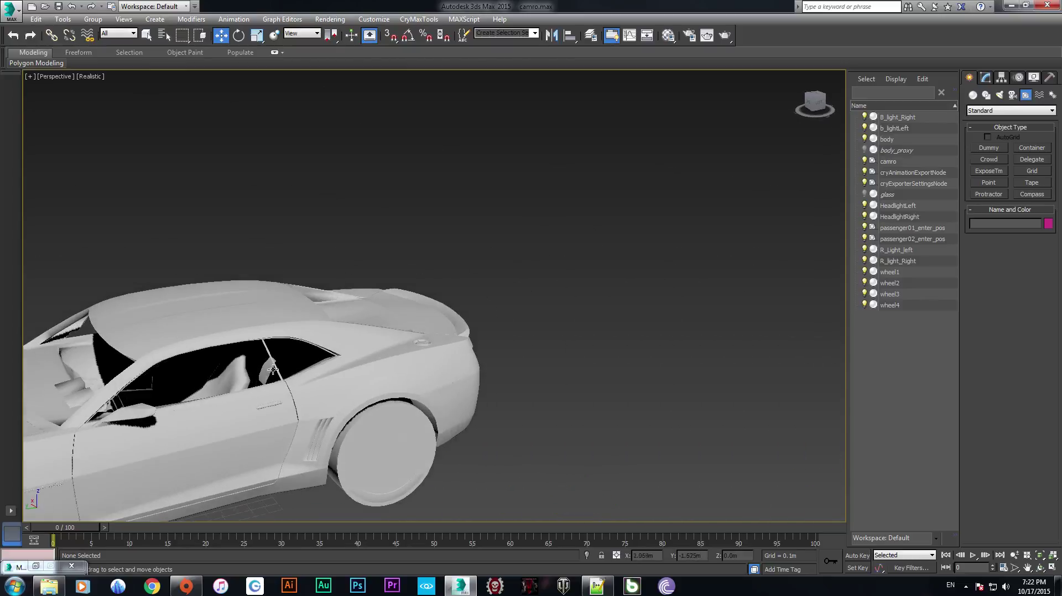
scroll(272, 365, "down", 5)
left_click(347, 354)
scroll(432, 425, "down", 3)
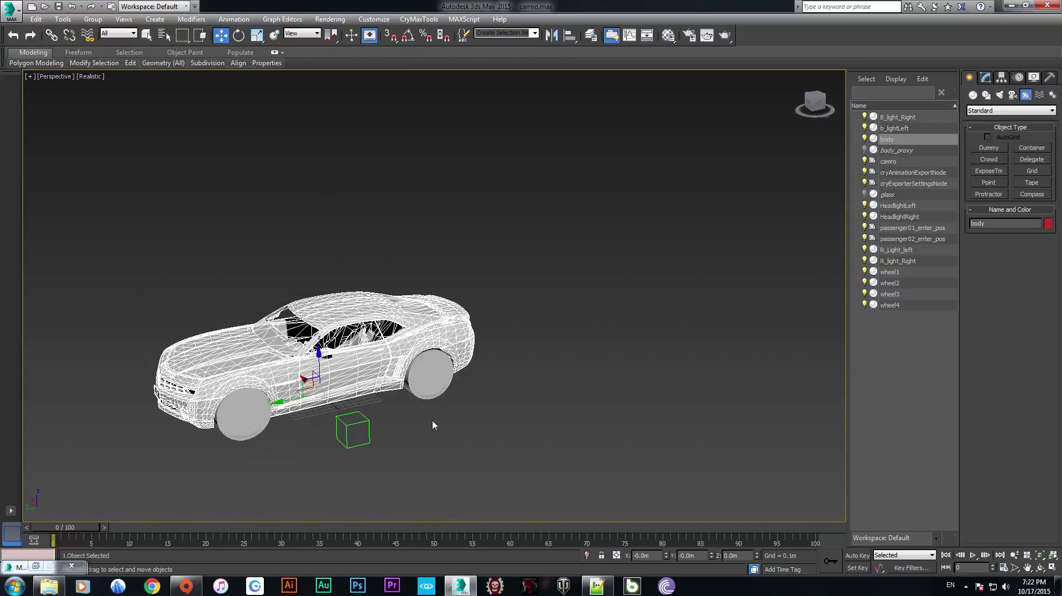
left_click(433, 424)
key("alt+w")
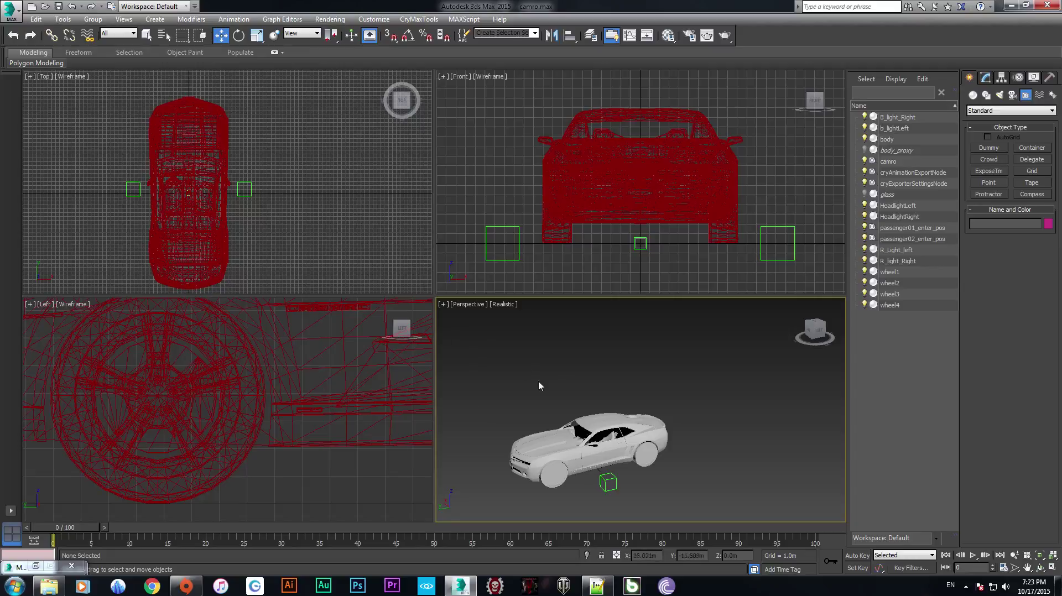
middle_click_drag(614, 491, 640, 412)
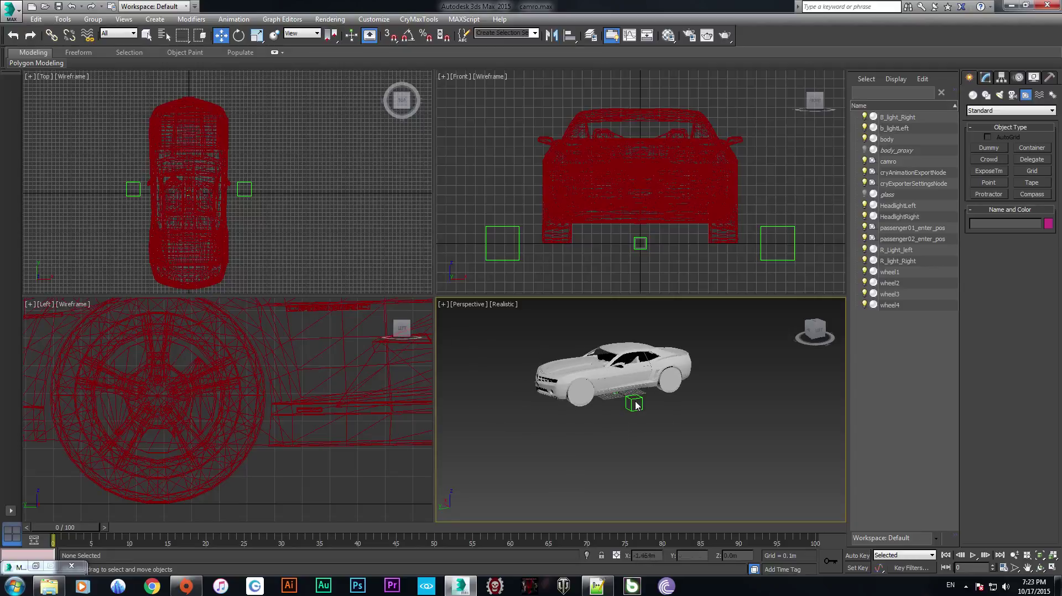
Step: Create a Dummy helper inside the cabin near the seat in the maximized Left view and name it passenger_01_seat_pos
right_click(641, 183)
right_click(229, 419)
key("alt+w")
middle_click_drag(311, 387, 350, 373)
scroll(350, 372, "down", 8)
middle_click_drag(287, 354, 315, 375)
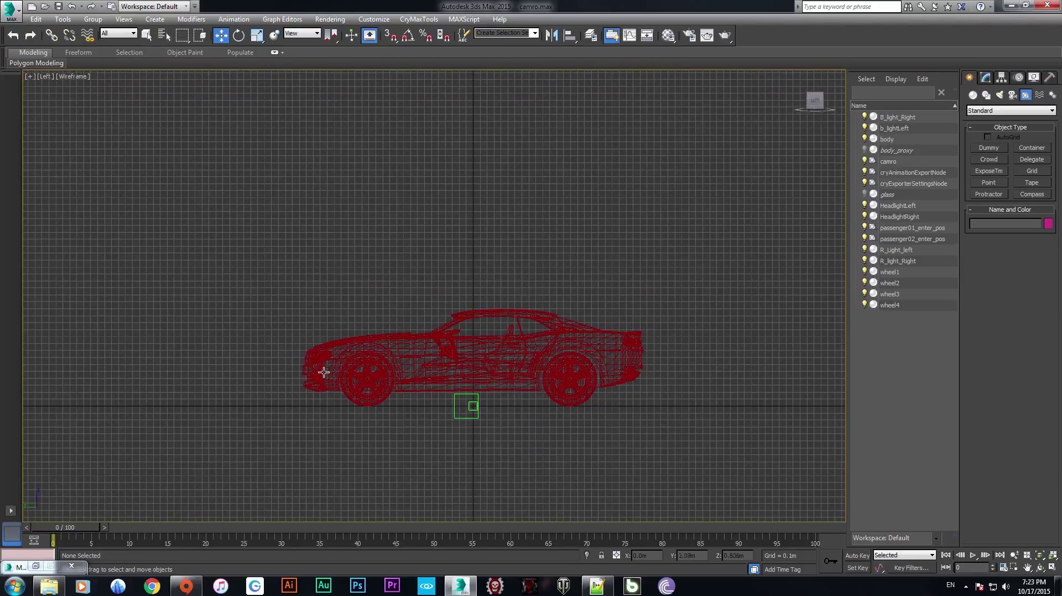
scroll(315, 375, "up", 5)
mouse_move(470, 375)
middle_mouse_down()
mouse_move(530, 417)
mouse_move(464, 386)
middle_mouse_up()
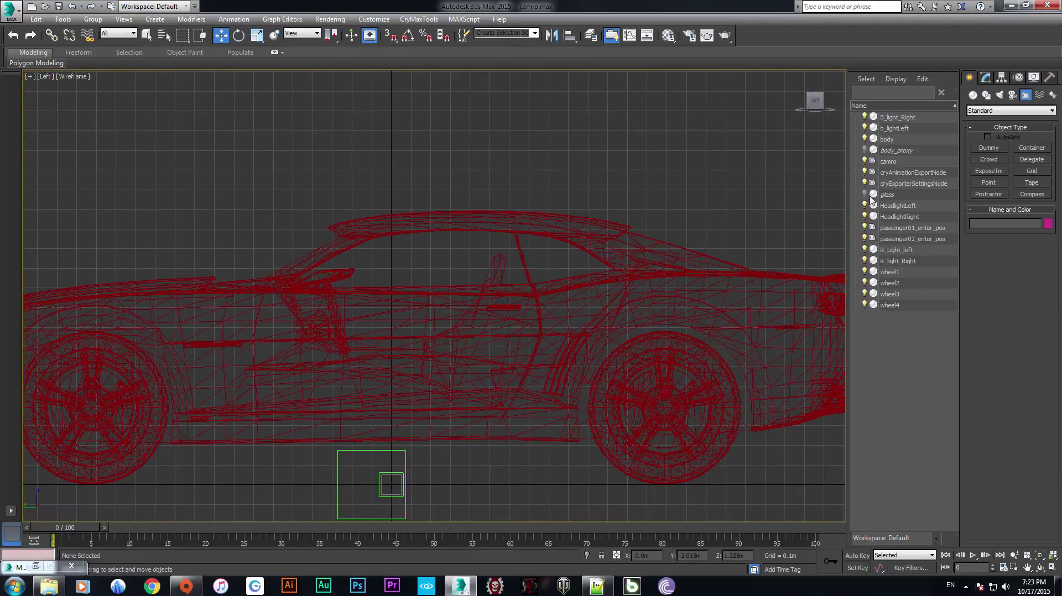
left_click(988, 148)
scroll(399, 331, "up", 4)
scroll(401, 280, "down", 4)
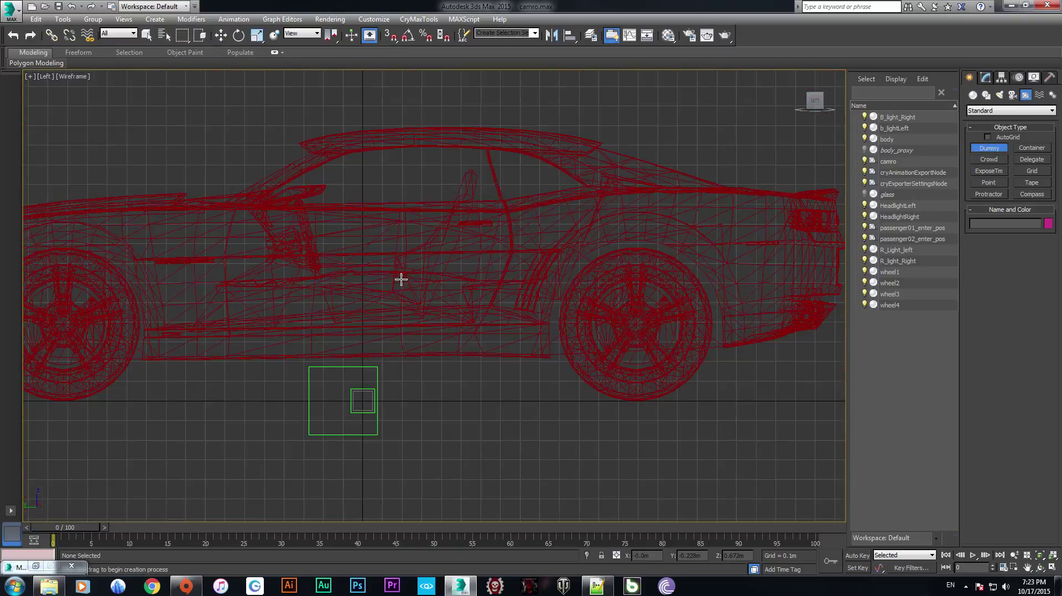
left_click_drag(374, 287, 391, 300)
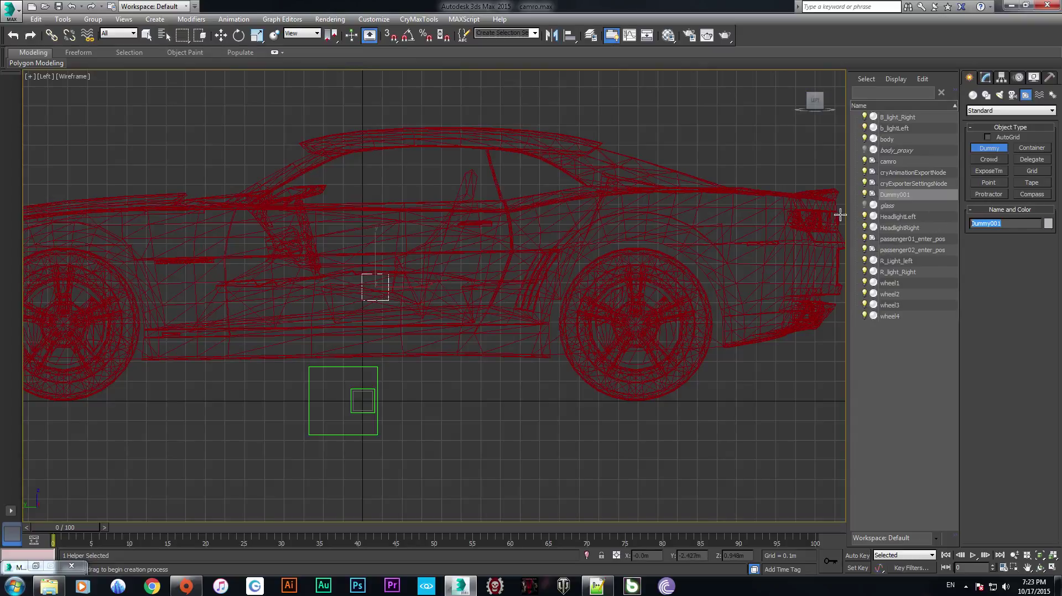
type("passenger_01_seat_pos")
key("Return")
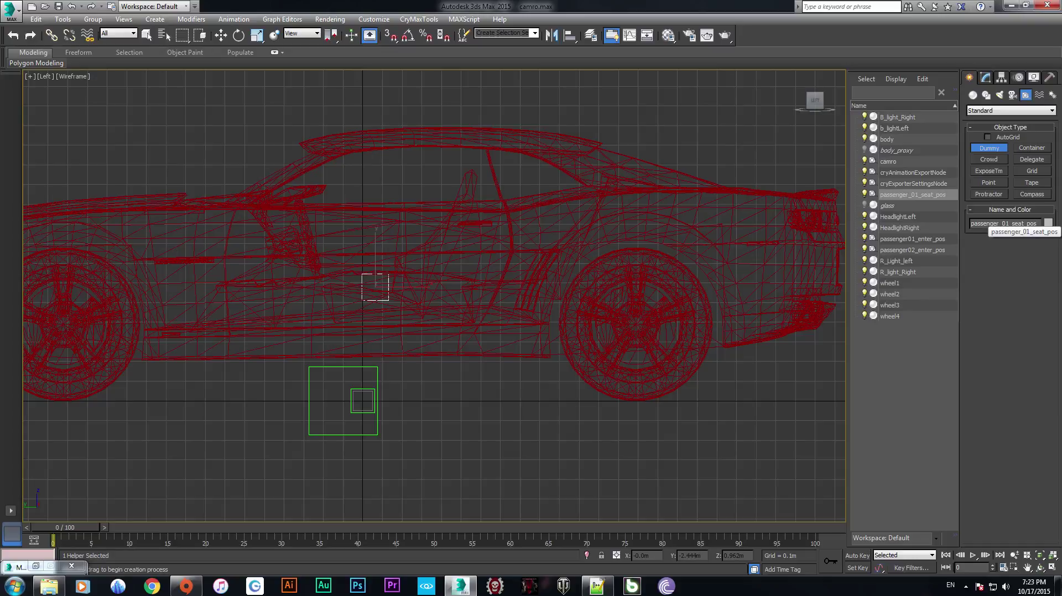
Step: Lower passenger_01_seat_pos to about Z 0.51 m and shift it rearward onto the seat at about Y -0.21 m
key("w")
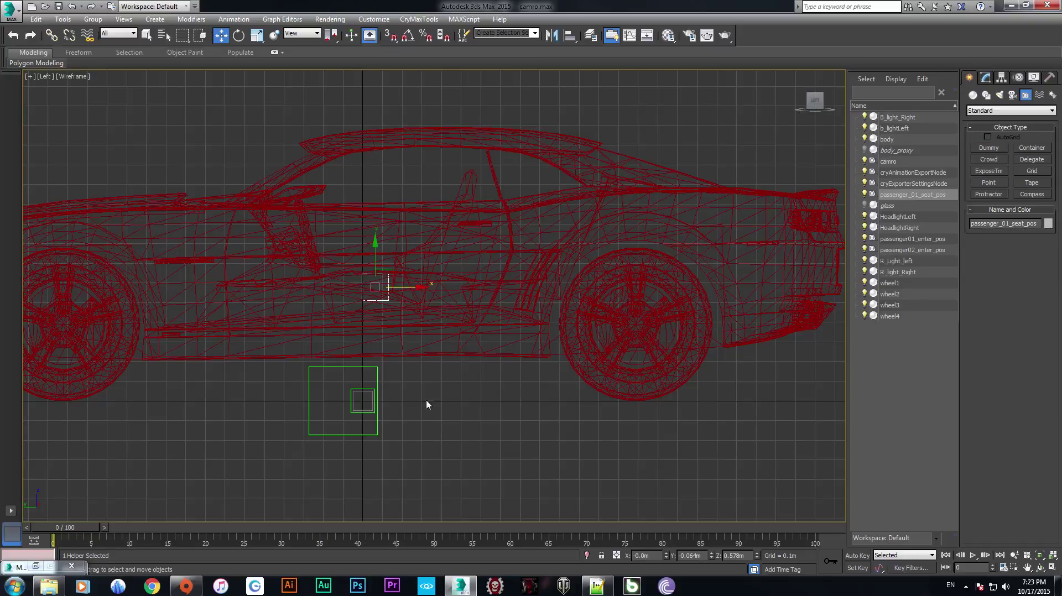
middle_click_drag(359, 319, 417, 225)
scroll(365, 309, "up", 3)
left_click_drag(418, 224, 419, 252)
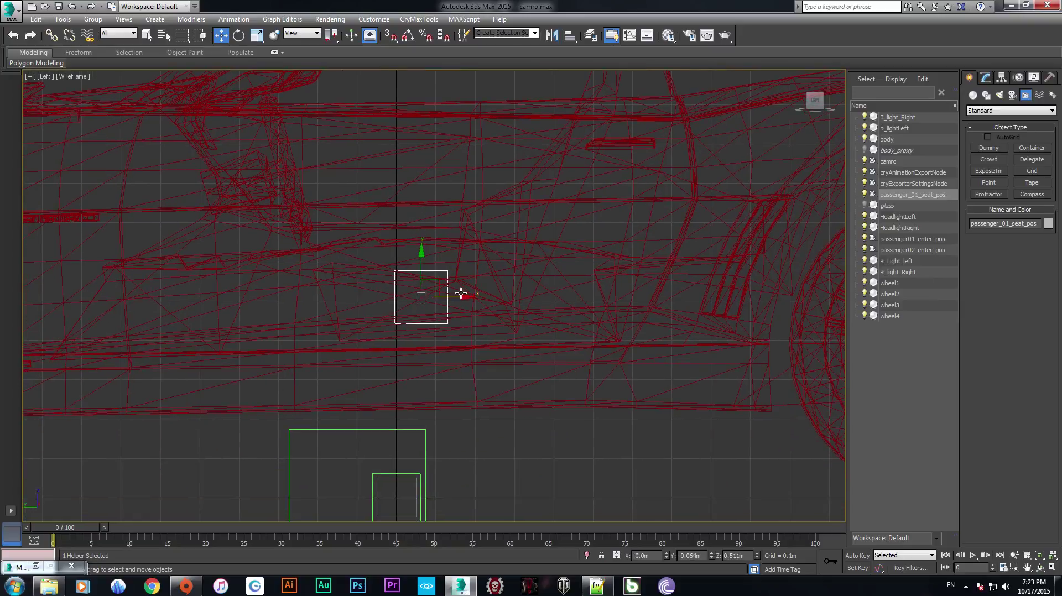
left_click_drag(460, 296, 516, 297)
scroll(390, 302, "down", 6)
Step: Move passenger_01_seat_pos sideways onto the driver's seat in the Top view, at about X -0.4 m
key("alt+w")
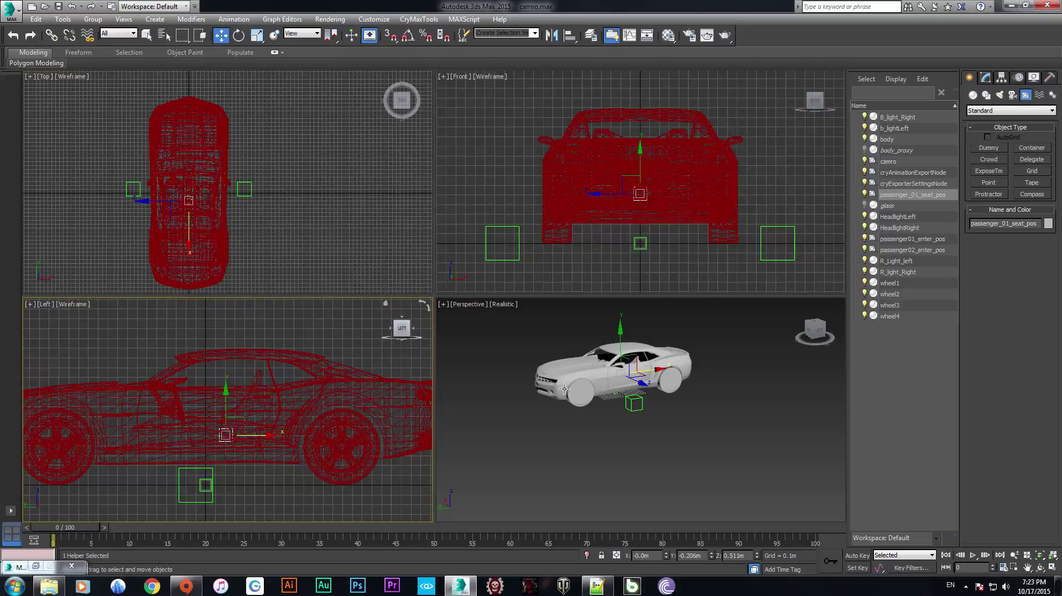
middle_click(218, 199)
key("alt+w")
scroll(433, 307, "up", 8)
middle_click_drag(433, 307, 367, 193)
left_click_drag(558, 296, 439, 303)
scroll(440, 303, "down", 5)
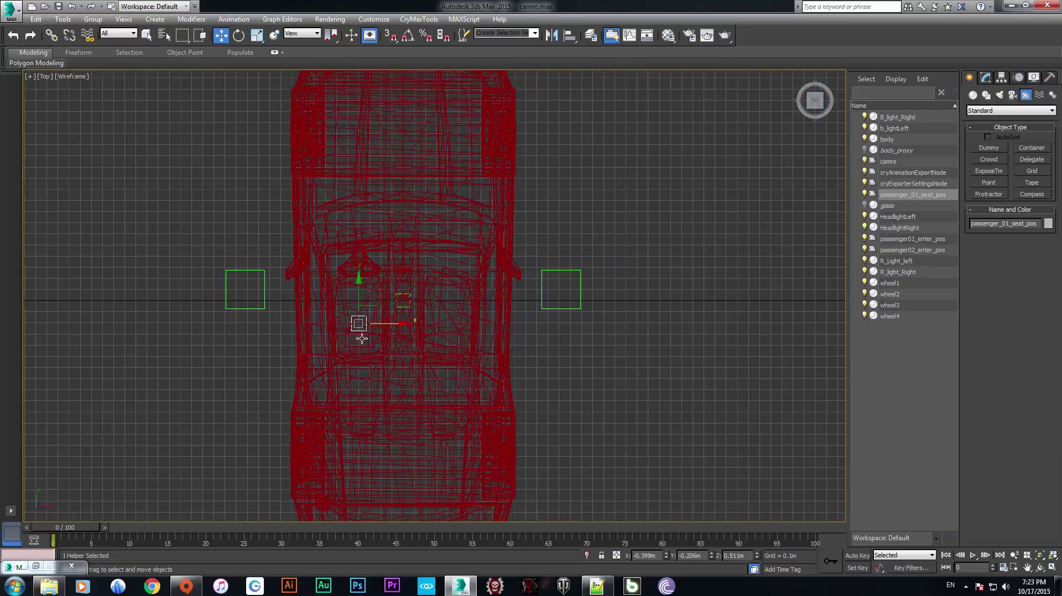
Step: Copy passenger_01_seat_pos onto the other front seat at about X 0.4 m, name the copy passenger_02_seat_pos, and deselect it
scroll(380, 334, "up", 3)
mouse_move(382, 318)
left_mouse_down("shift")
mouse_move(516, 322)
mouse_move(560, 337)
left_mouse_up("shift")
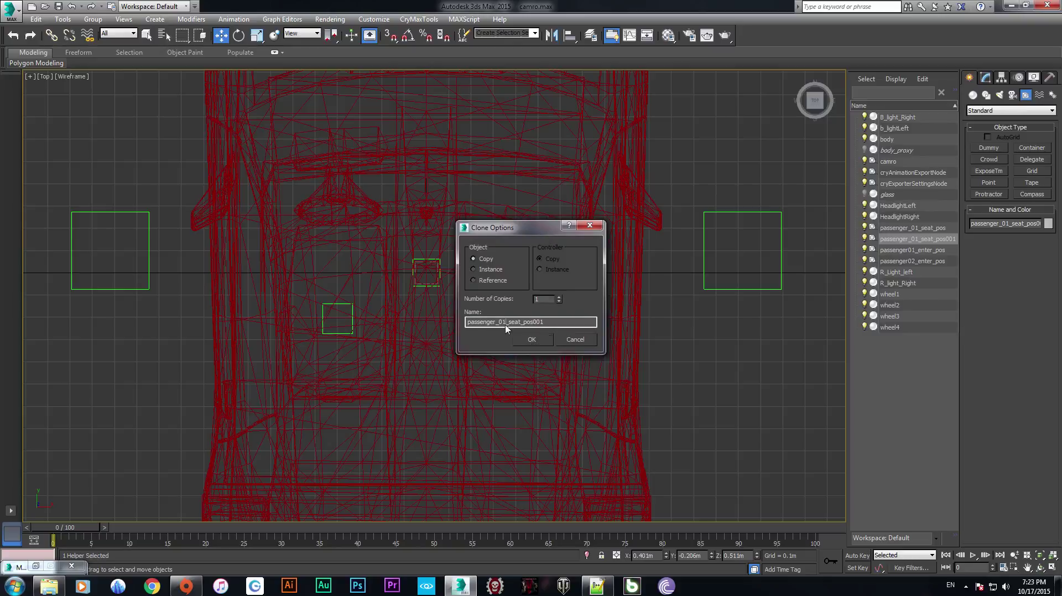
key("BackSpace")
type("2")
left_click(529, 338)
scroll(377, 290, "down", 3)
left_click(521, 353)
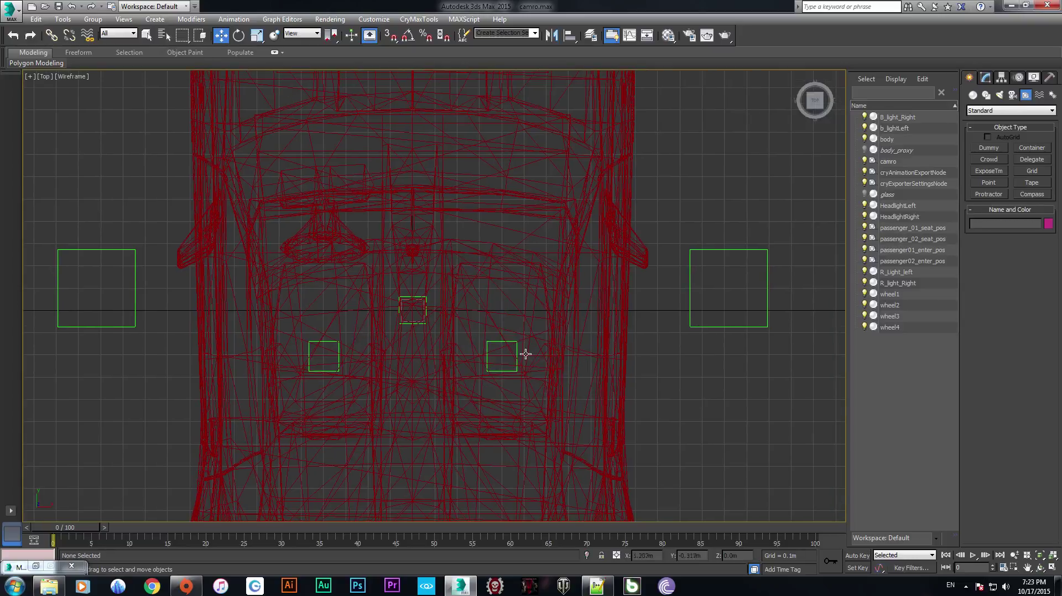
Step: Place a small Dummy helper at head height in front of the seat backrest in the maximized Left view
scroll(373, 332, "down", 2)
key("alt+w")
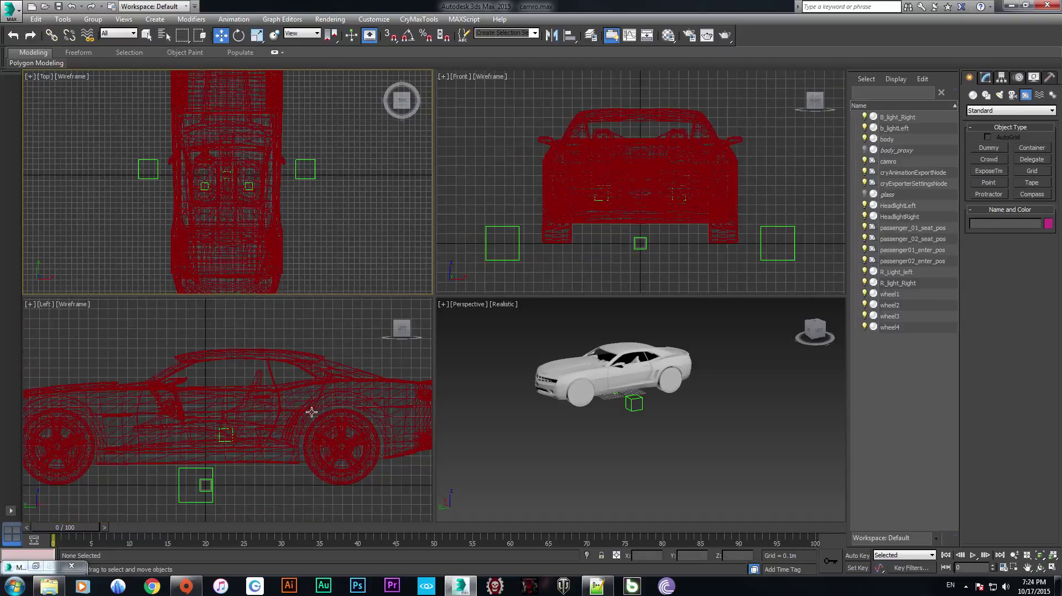
scroll(312, 411, "up", 2)
key("alt+w")
middle_click_drag(479, 370, 270, 358)
scroll(470, 310, "up", 5)
left_click(987, 147)
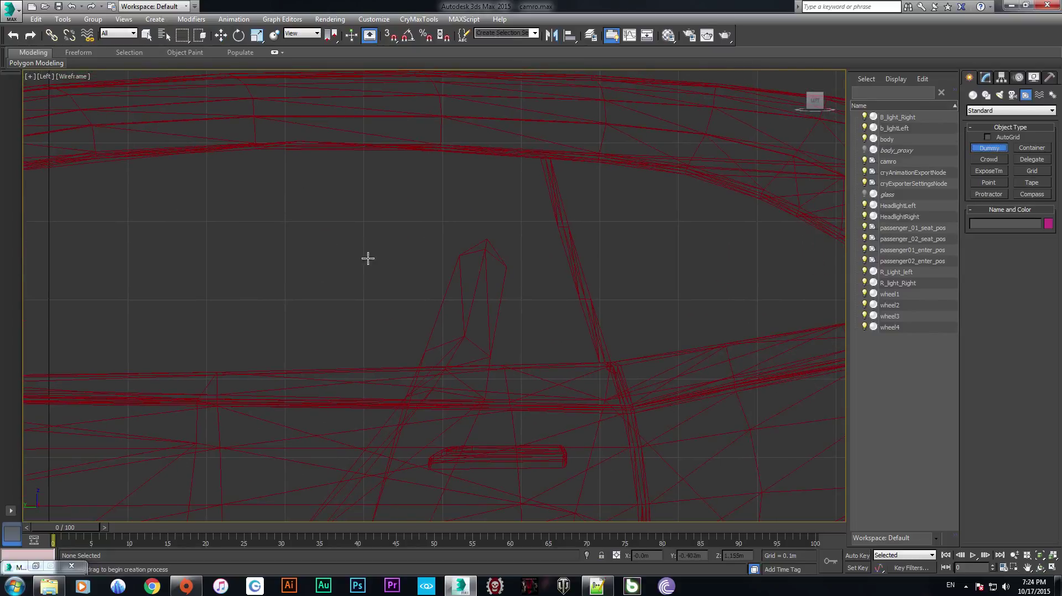
left_click_drag(381, 263, 397, 280)
Step: Lower the new dummy and shift it toward the car's front, to about Y -0.34 m and Z 1.1 m
key("w")
scroll(394, 251, "down", 3)
left_click_drag(409, 195, 409, 223)
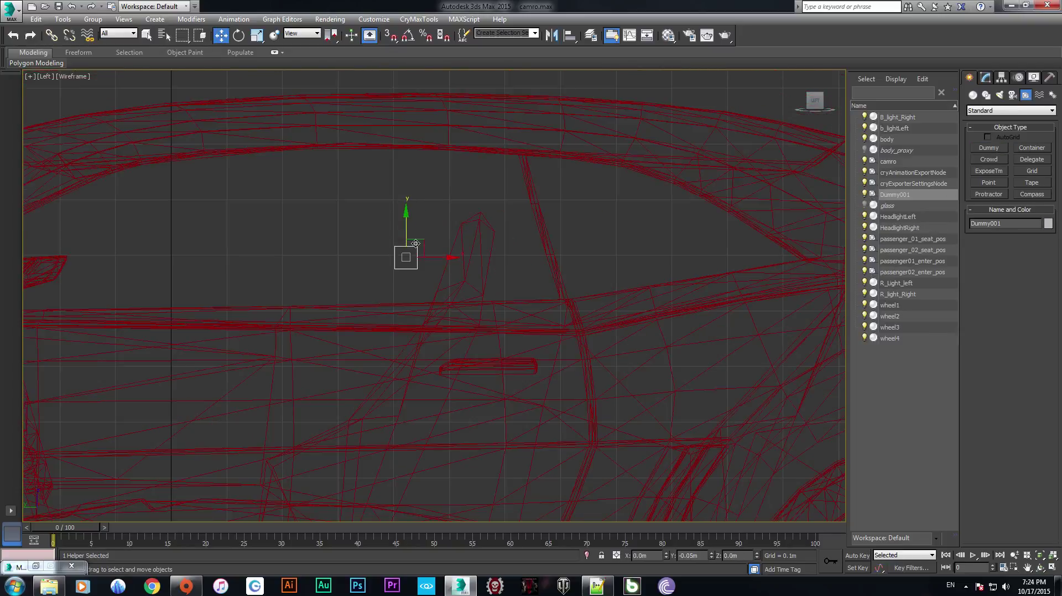
left_click_drag(435, 257, 396, 259)
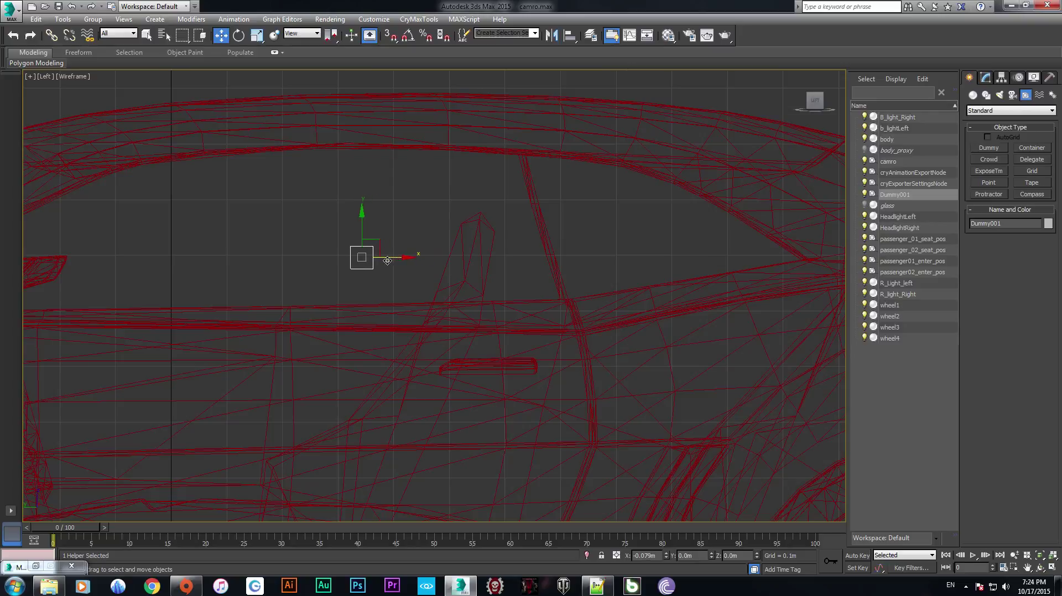
middle_click_drag(388, 339, 416, 351)
Step: Rename the head-height dummy driver_eye_pos
double_click(987, 223)
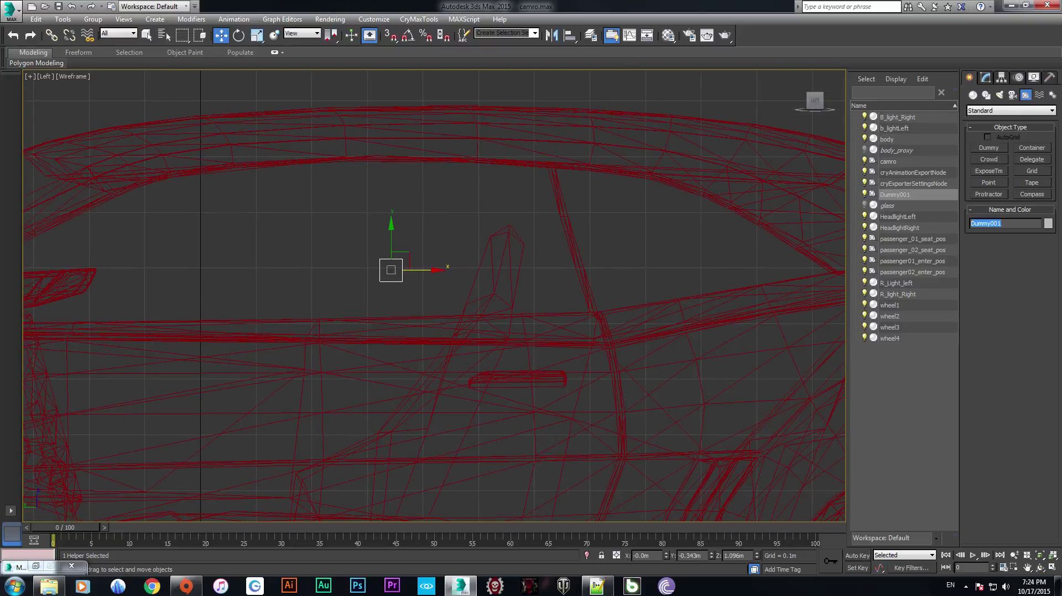
type("driver_eye_pos")
key("Return")
Step: Move driver_eye_pos sideways over the driver's seat in the Top view, at about X -0.4 m, and deselect it
middle_click_drag(368, 269, 409, 276)
key("alt+w")
middle_click(254, 189)
key("alt+w")
scroll(395, 293, "up", 3)
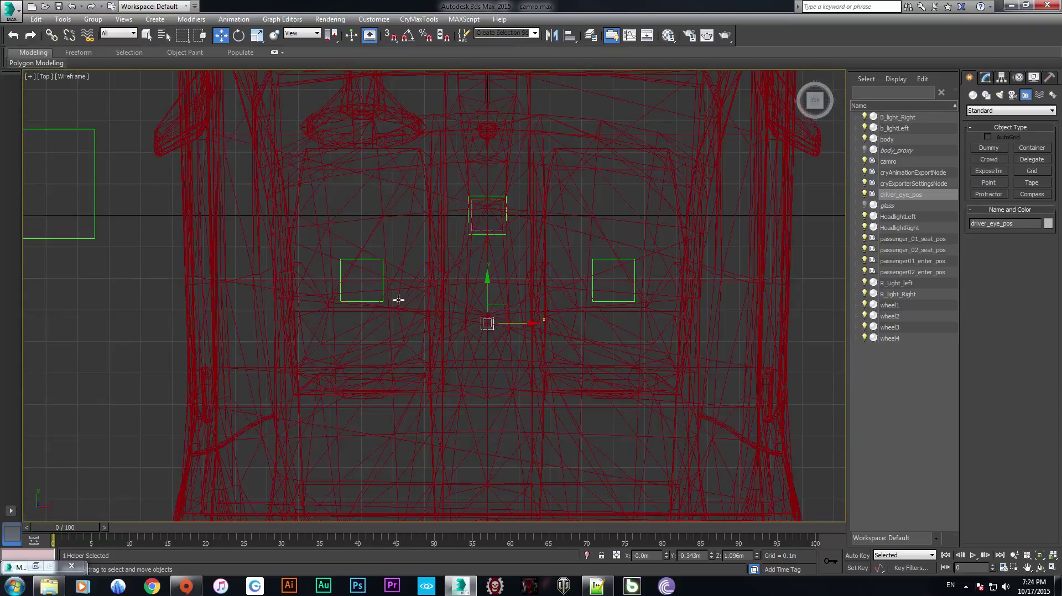
left_click_drag(512, 326, 397, 335)
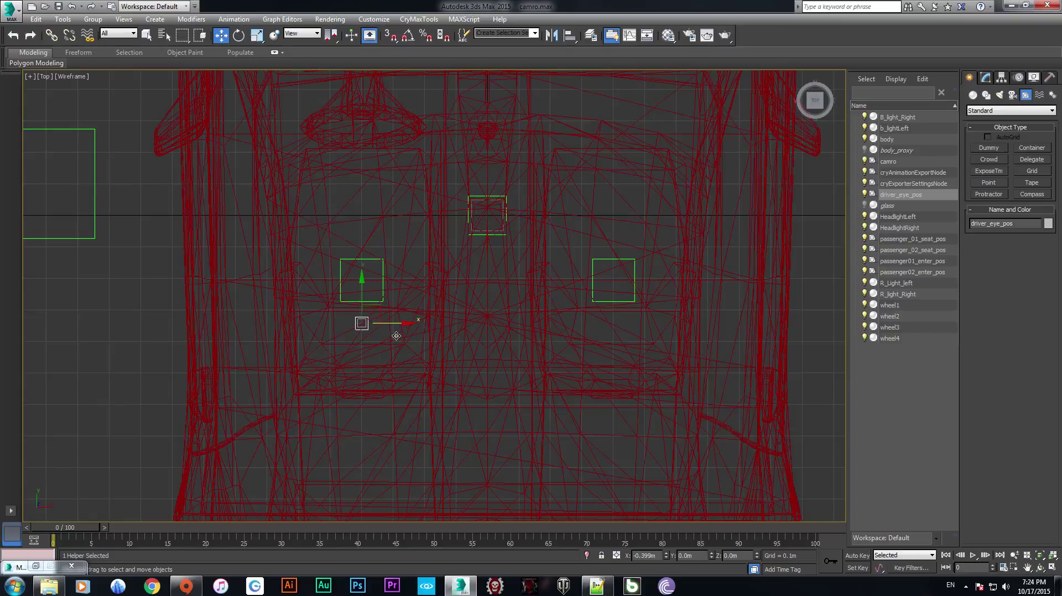
left_click(105, 301)
scroll(332, 293, "down", 5)
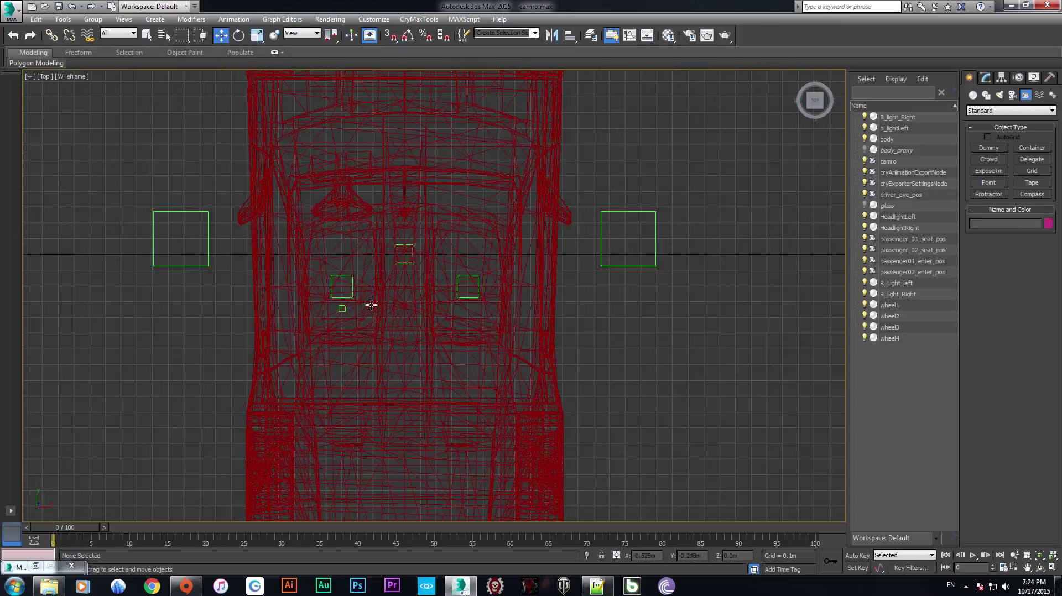
middle_click_drag(357, 291, 374, 332)
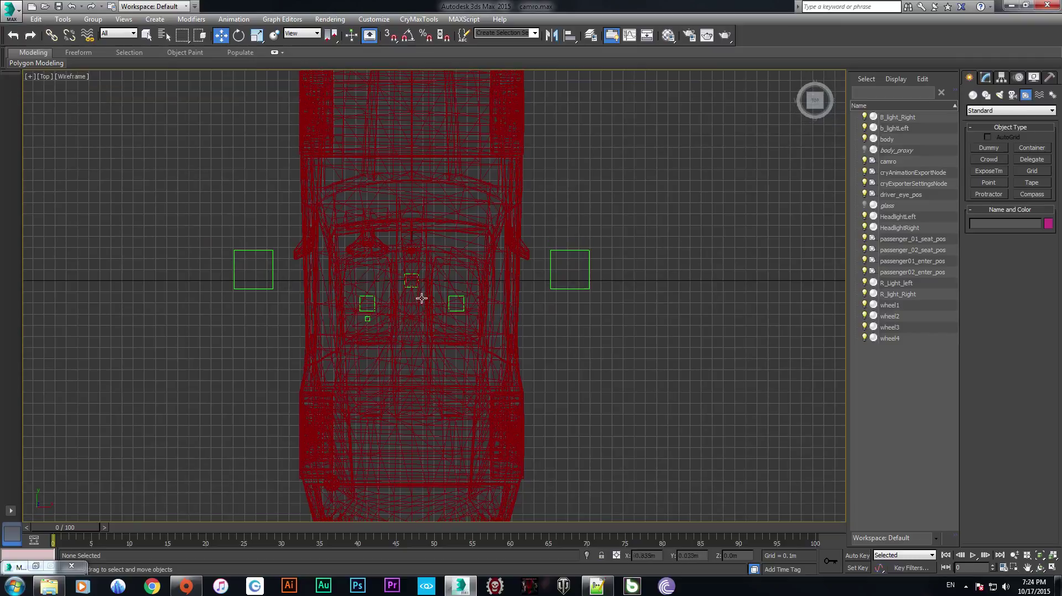
Step: Show the car in the Perspective view, and highlight the driver_eye_pos name in the Helpers section of camro.xml in Notepad++
key("alt+w")
middle_click(581, 385)
key("alt+w")
middle_click_drag(454, 319, 506, 330, "alt")
left_click(597, 586)
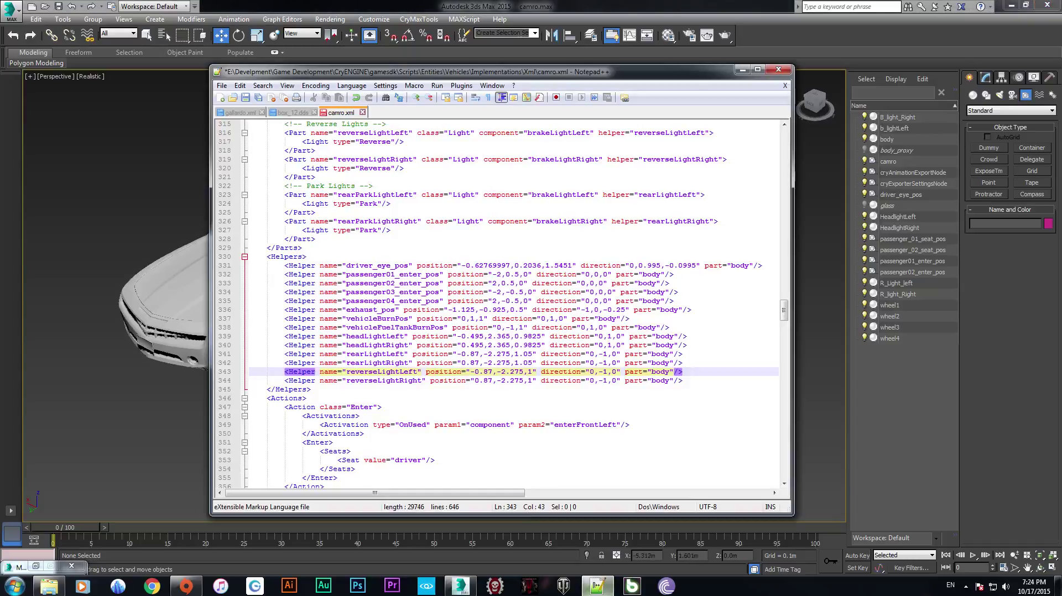
left_click(354, 318)
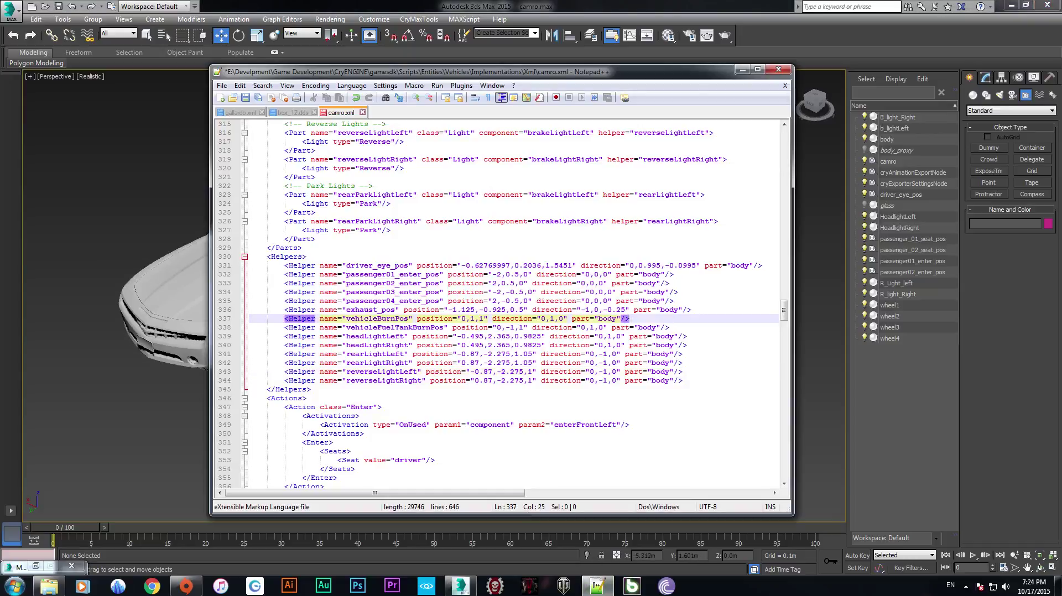
left_click_drag(346, 265, 400, 265)
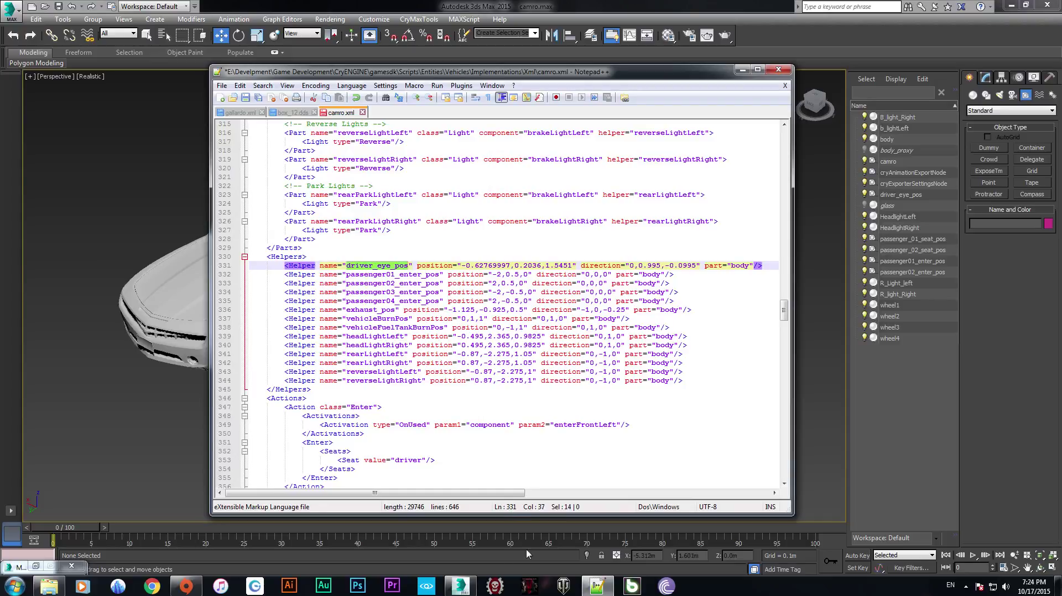
Step: Switch back to 3ds Max, select the driver_eye_pos helper to check its name against the XML entry, and deselect it
left_click(460, 586)
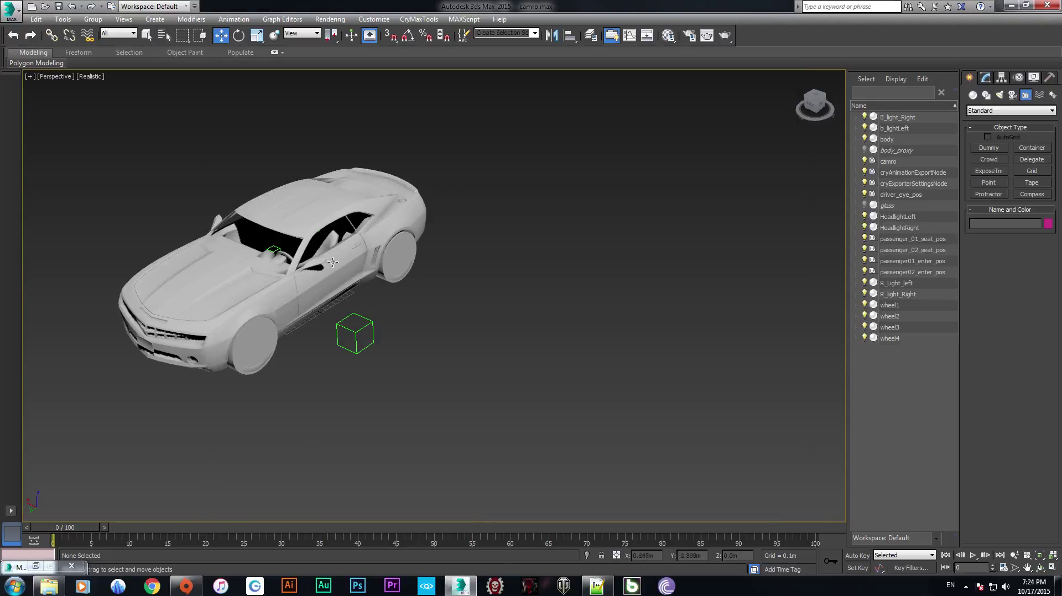
scroll(332, 262, "up", 5)
middle_click_drag(342, 350, 343, 347)
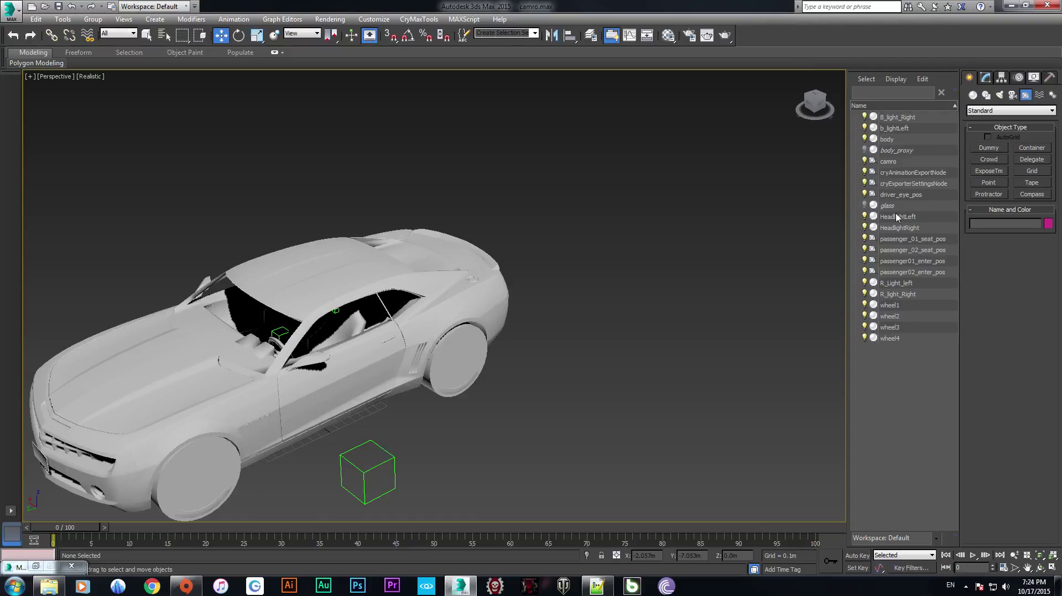
left_click(903, 196)
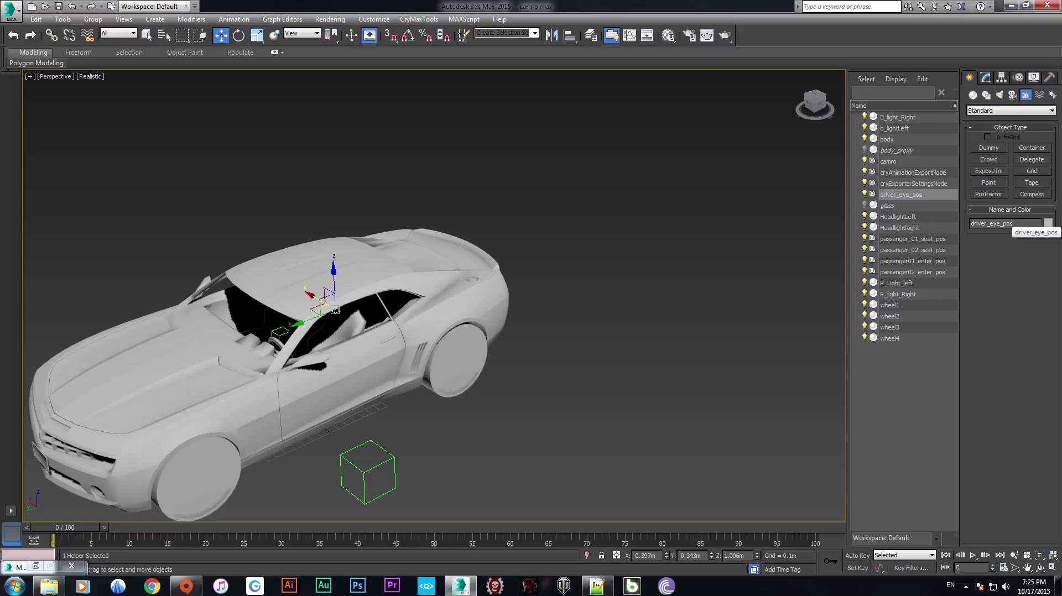
left_click(698, 318)
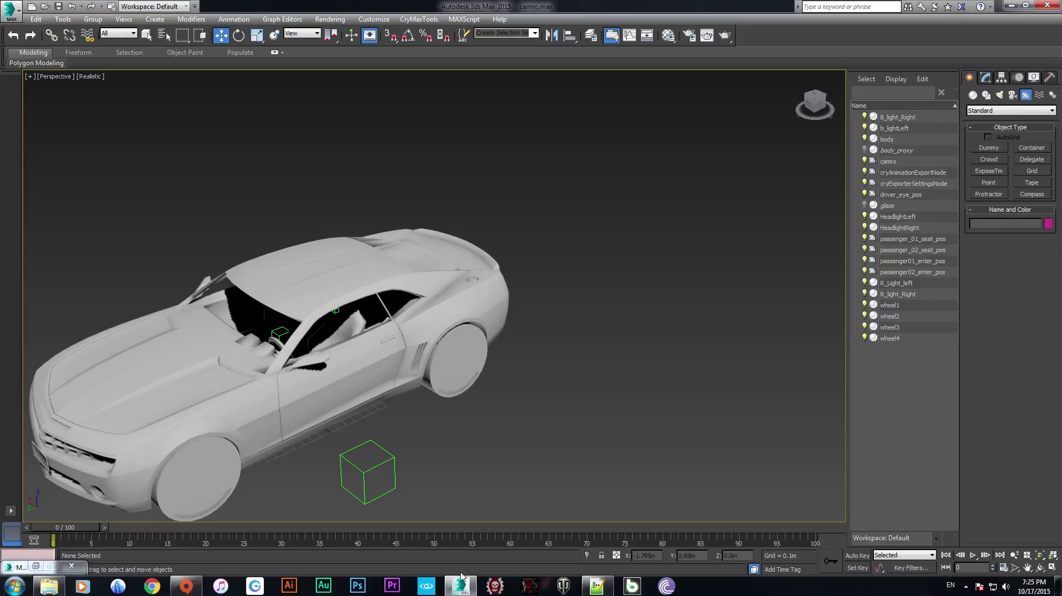
Step: Switch to camro.xml in Notepad++ and review its helper, light, wheel and animated part entries
left_click(591, 584)
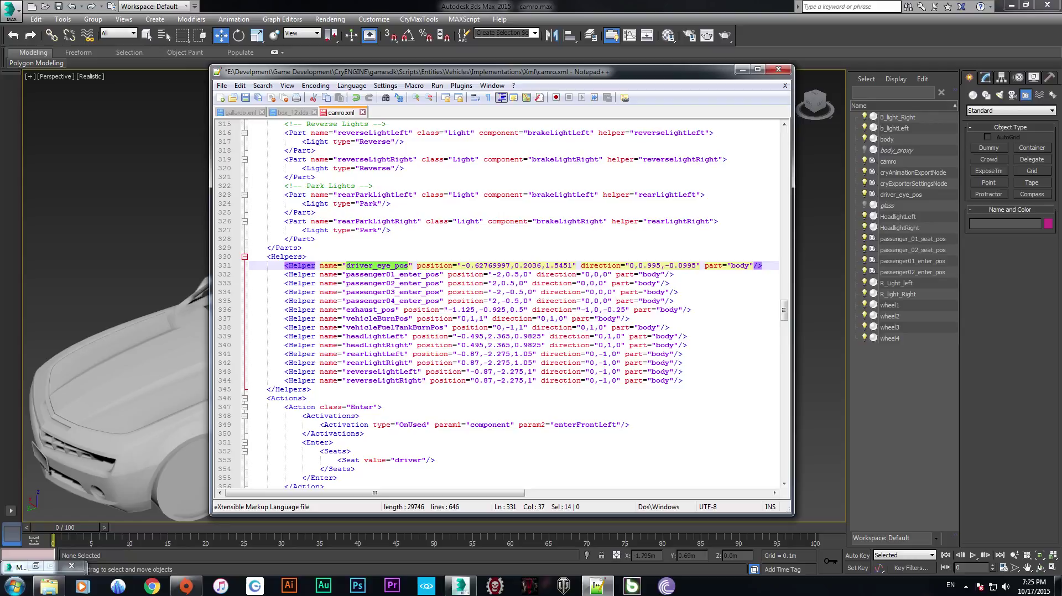
scroll(497, 304, "down", 5)
scroll(498, 304, "up", 12)
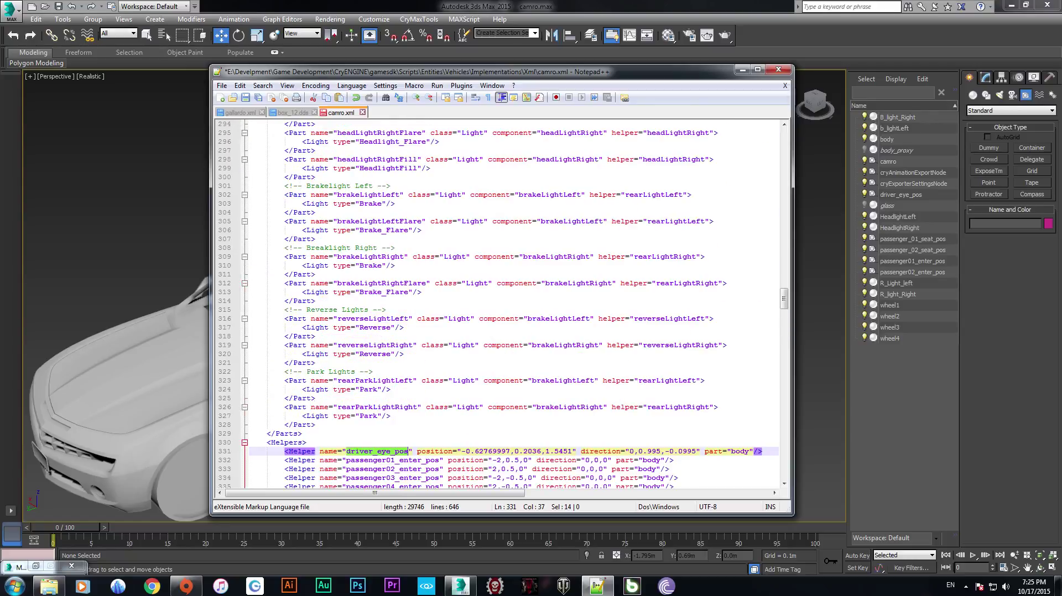
scroll(497, 304, "down", 5)
left_click(395, 380)
scroll(394, 380, "down", 2)
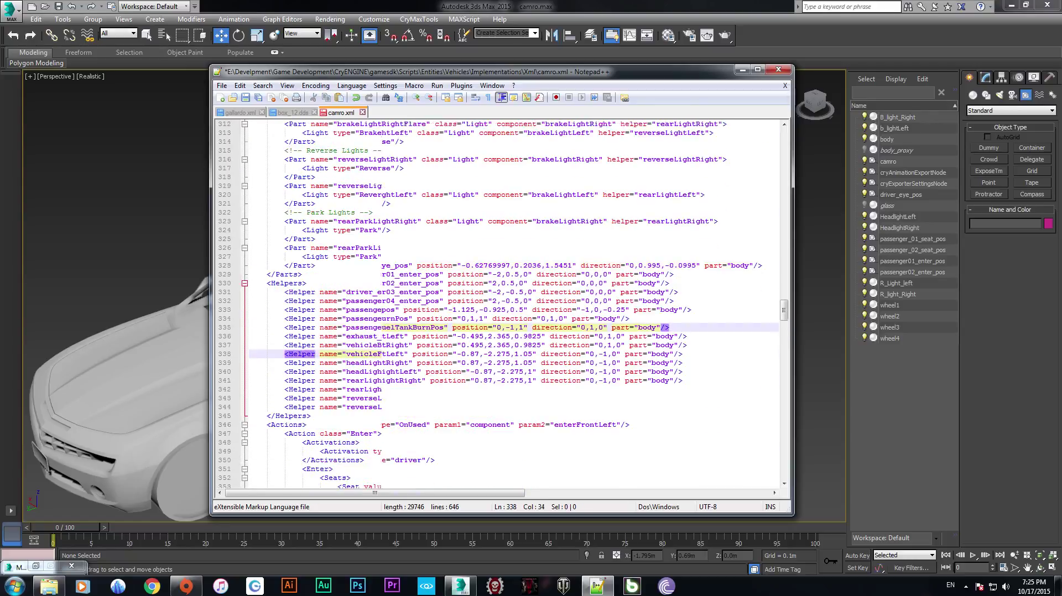
scroll(395, 380, "up", 1)
scroll(503, 304, "up", 20)
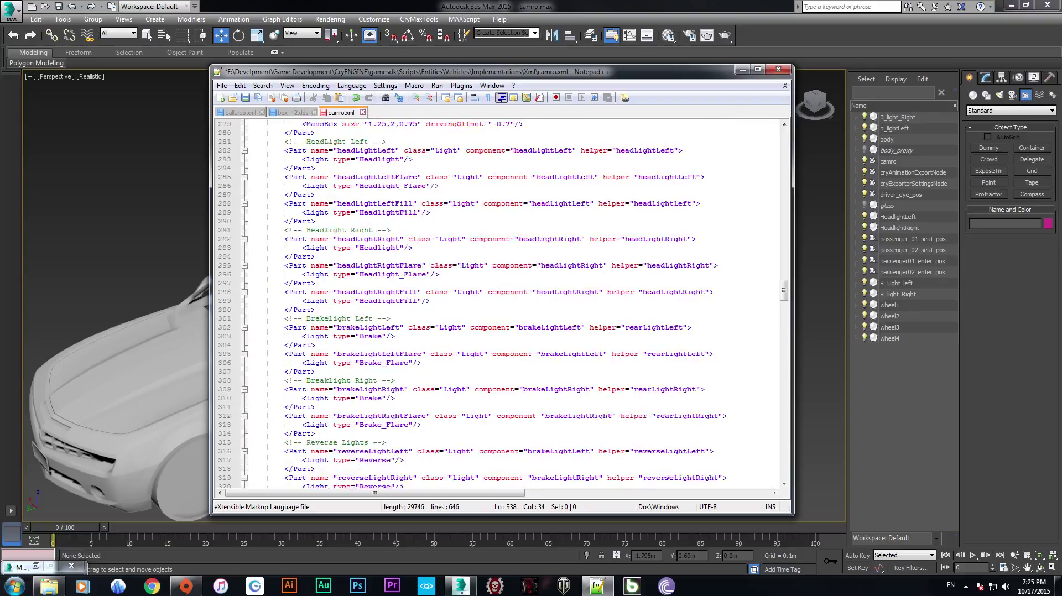
scroll(503, 304, "down", 10)
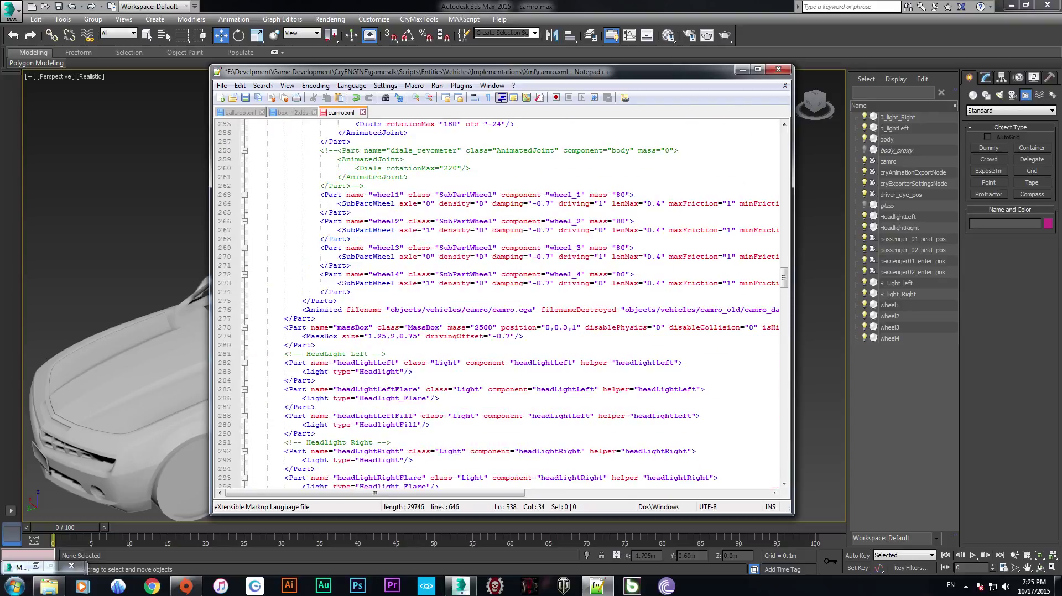
scroll(503, 304, "up", 20)
scroll(503, 304, "down", 6)
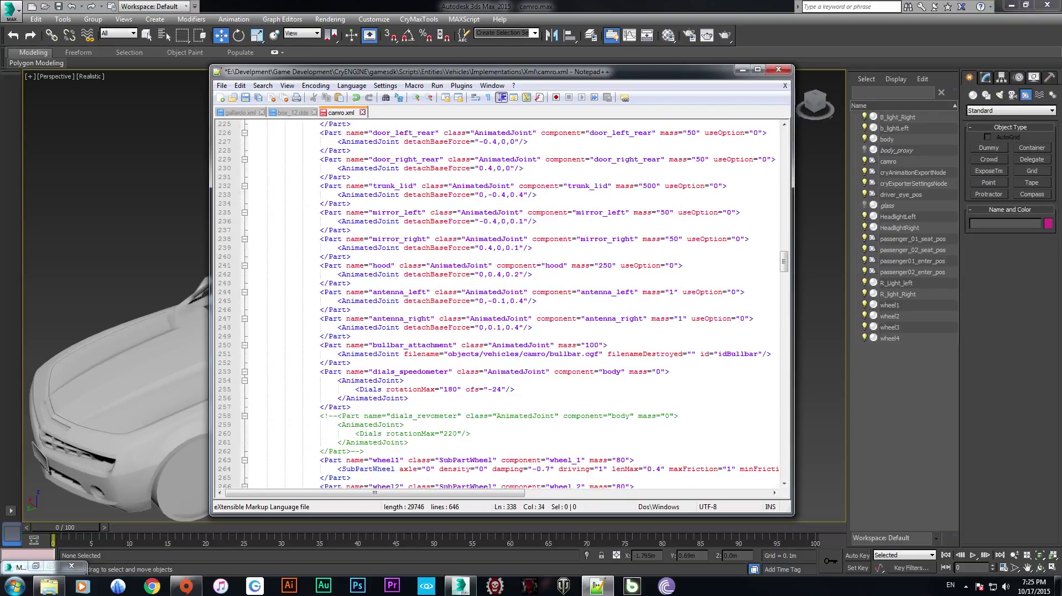
Step: Save camro.xml and close Notepad++
left_click(259, 97)
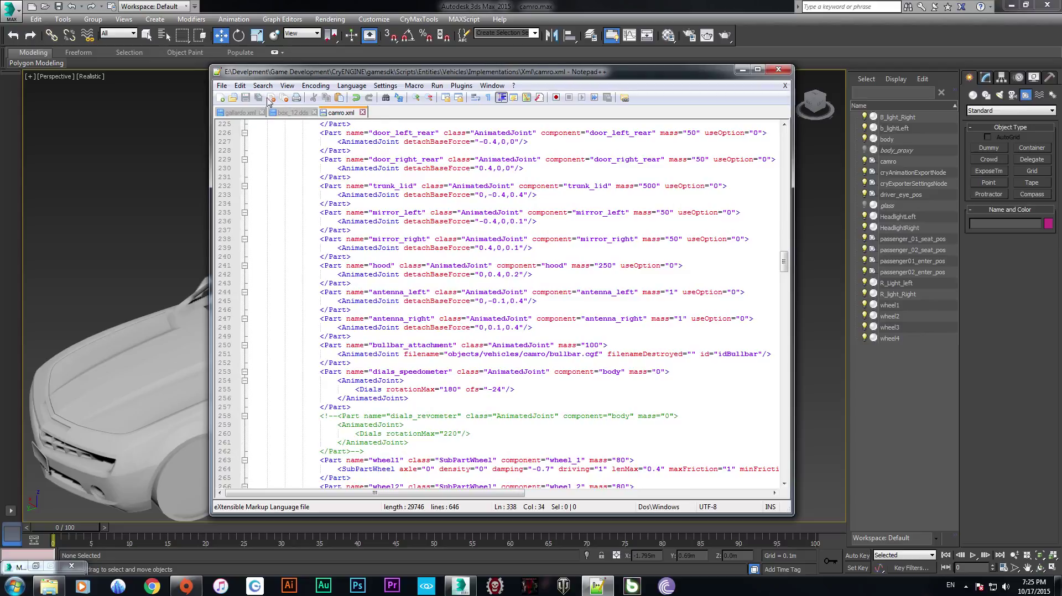
left_click(779, 69)
Step: Unhide all hidden objects in the scene, bringing back body_proxy and glass
middle_click_drag(458, 439, 496, 393)
left_click_drag(453, 379, 421, 409)
left_click(473, 433)
middle_click_drag(473, 432, 369, 278, "alt")
scroll(482, 211, "down", 3)
right_click(470, 161)
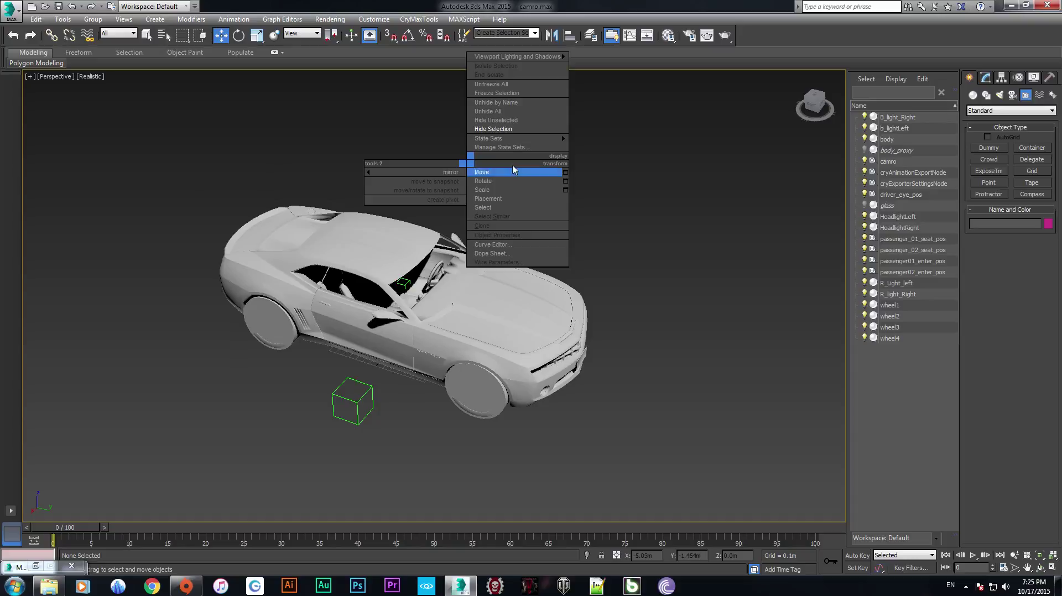
left_click(513, 116)
middle_click_drag(432, 227, 391, 370, "alt")
scroll(391, 369, "up", 4)
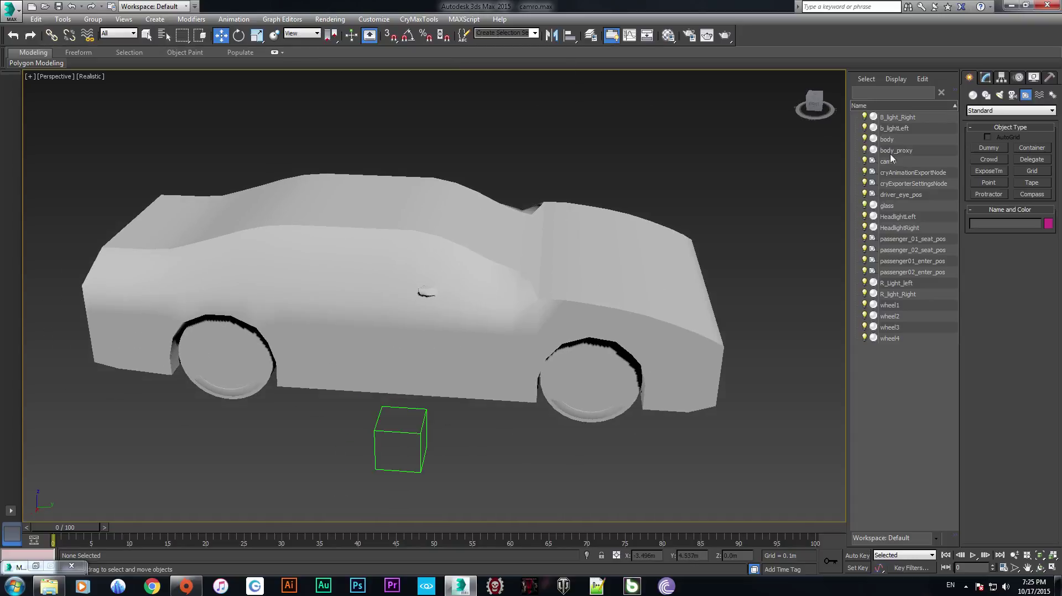
Step: Attach body_proxy to the body Editable Poly and clear the selection
left_click(886, 140)
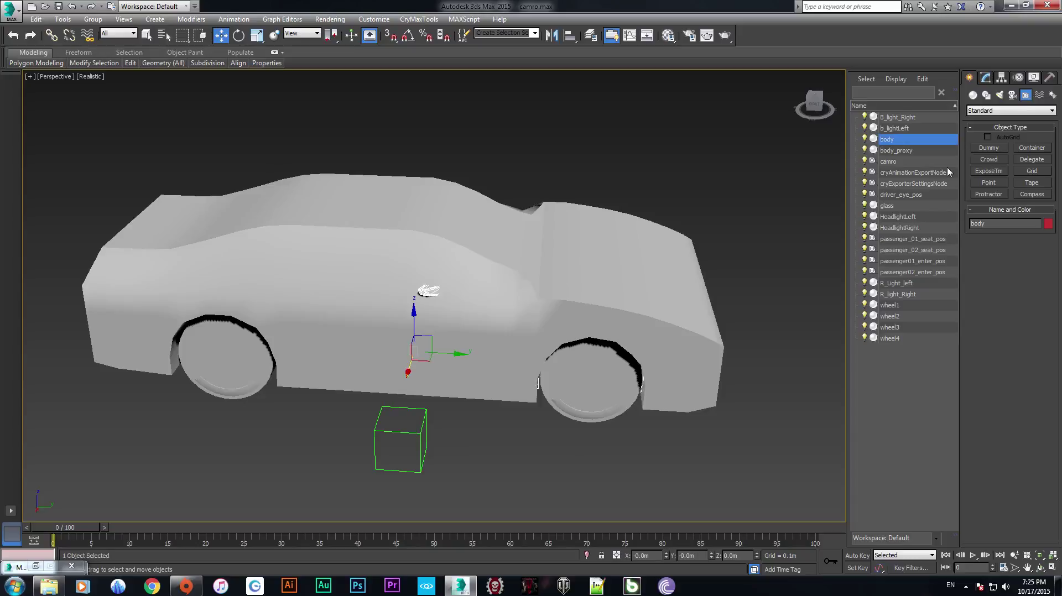
left_click(985, 77)
left_click(990, 440)
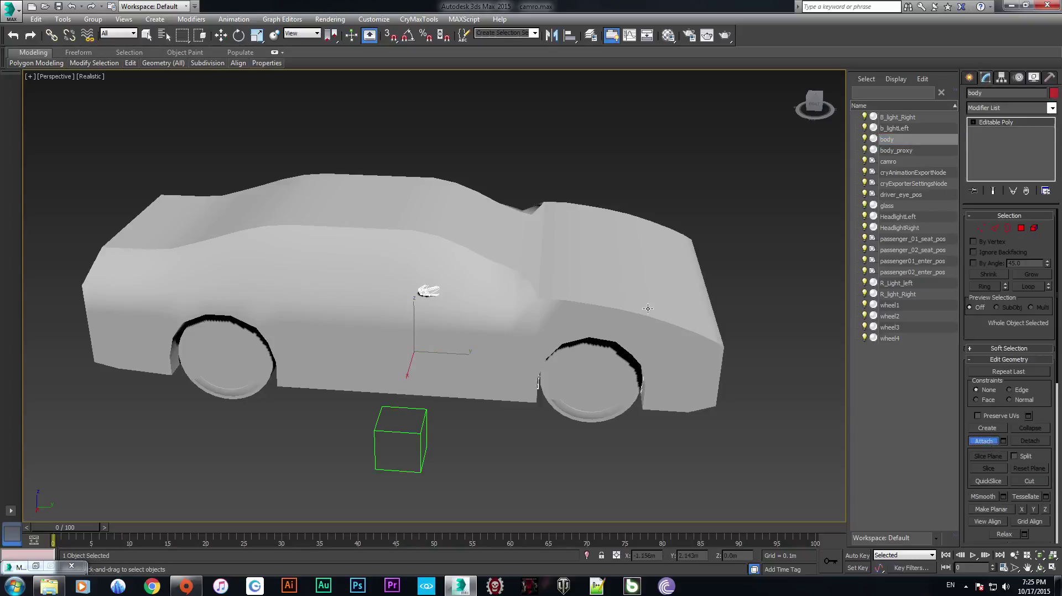
left_click(983, 441)
middle_click_drag(710, 405, 570, 348, "alt")
left_click(736, 214)
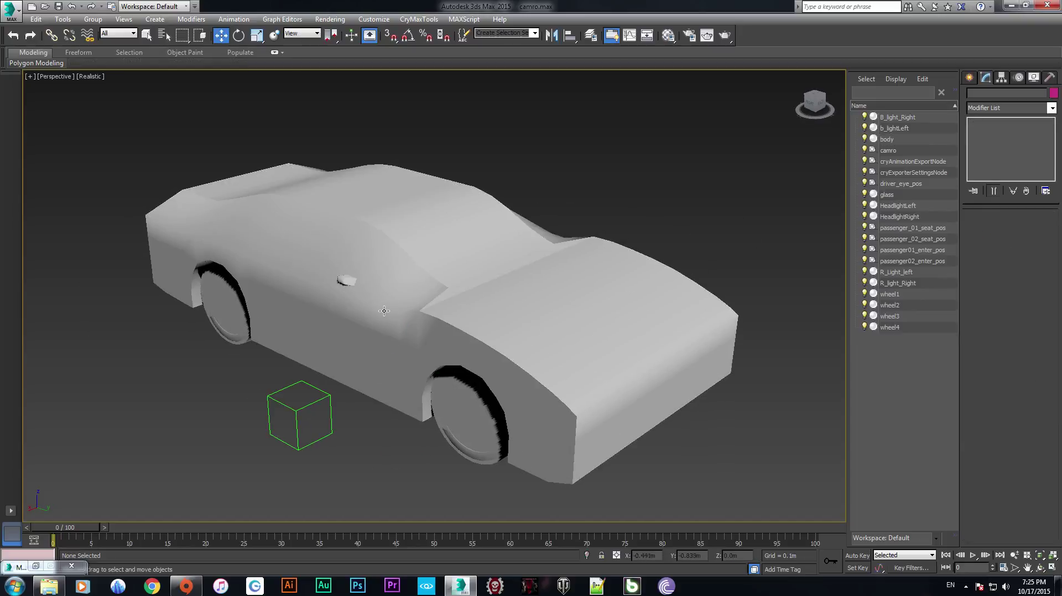
Step: Open the saved camro schematic view and link the lights, glass, wheels and passenger and driver helpers to body
middle_click_drag(411, 310, 388, 287, "alt")
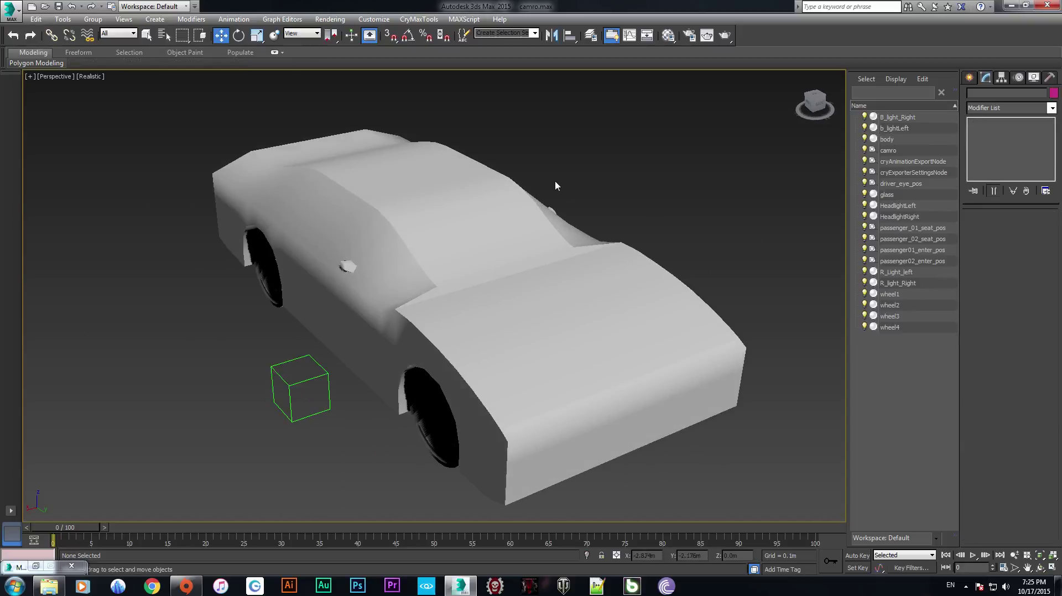
left_click(282, 19)
mouse_move(319, 124)
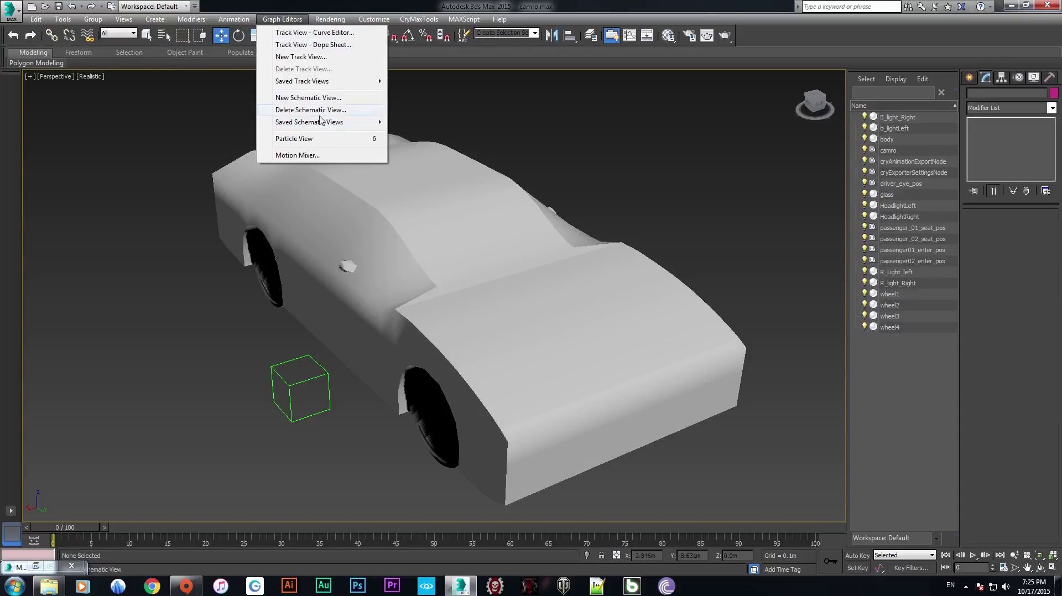
left_click(419, 127)
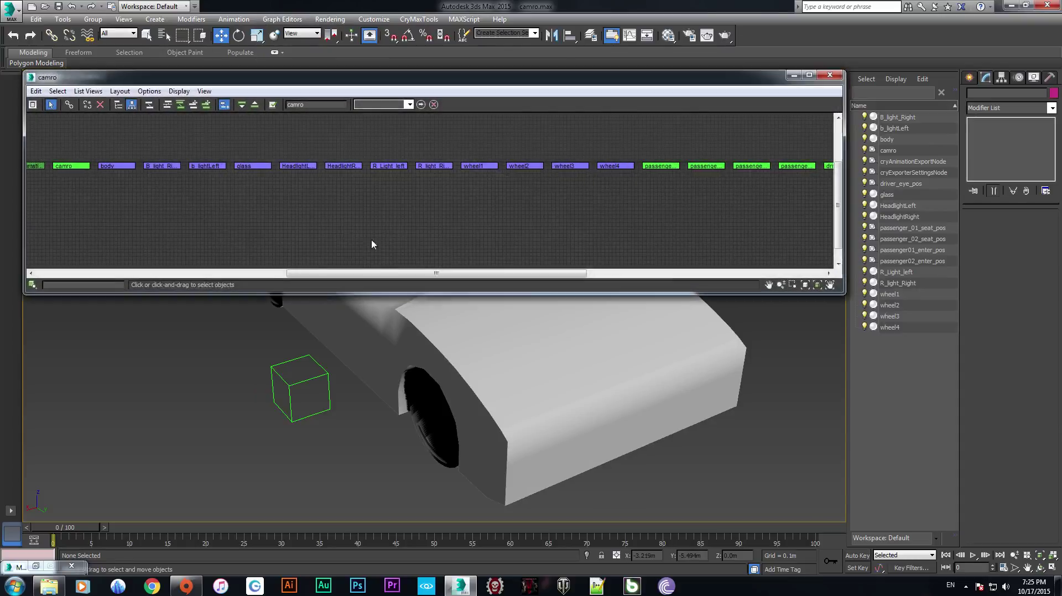
left_click_drag(789, 173, 196, 236)
scroll(356, 221, "up", 6)
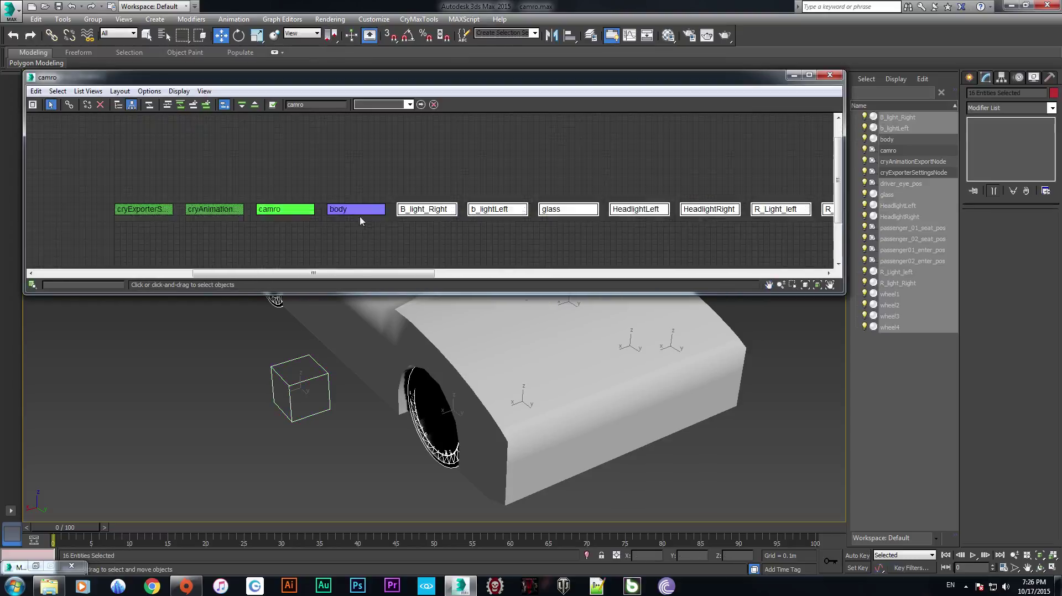
left_click(70, 105)
left_click_drag(475, 198, 353, 198)
Step: Link body to the camro node in the schematic view
middle_click_drag(256, 201, 308, 193)
scroll(553, 219, "down", 4)
middle_click_drag(554, 215, 251, 225)
left_click_drag(718, 214, 115, 214)
left_click(406, 207)
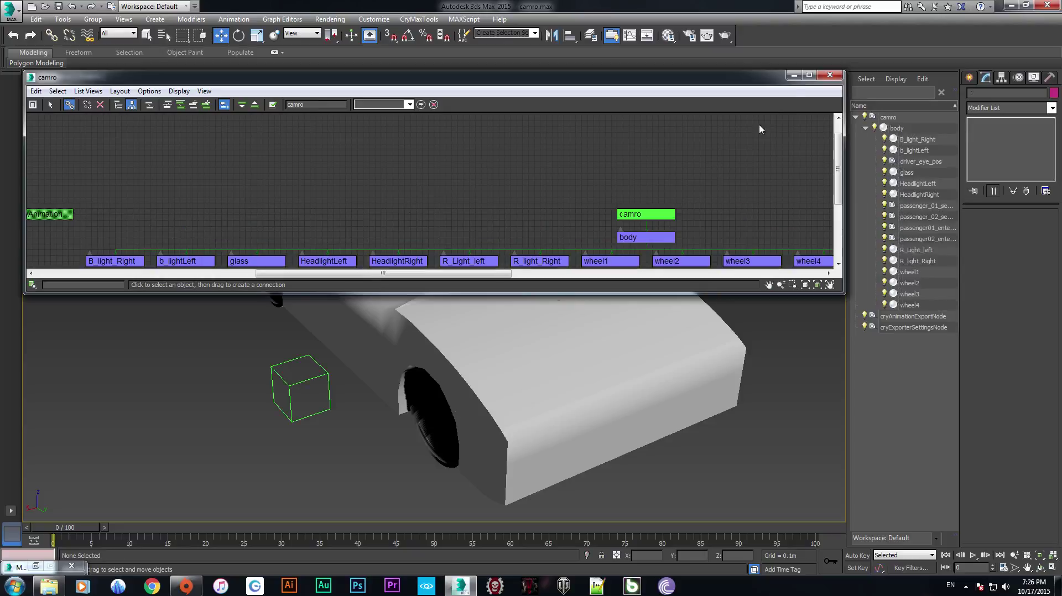
Step: Close the schematic view and save the camro.max scene
left_click(829, 75)
left_click(10, 10)
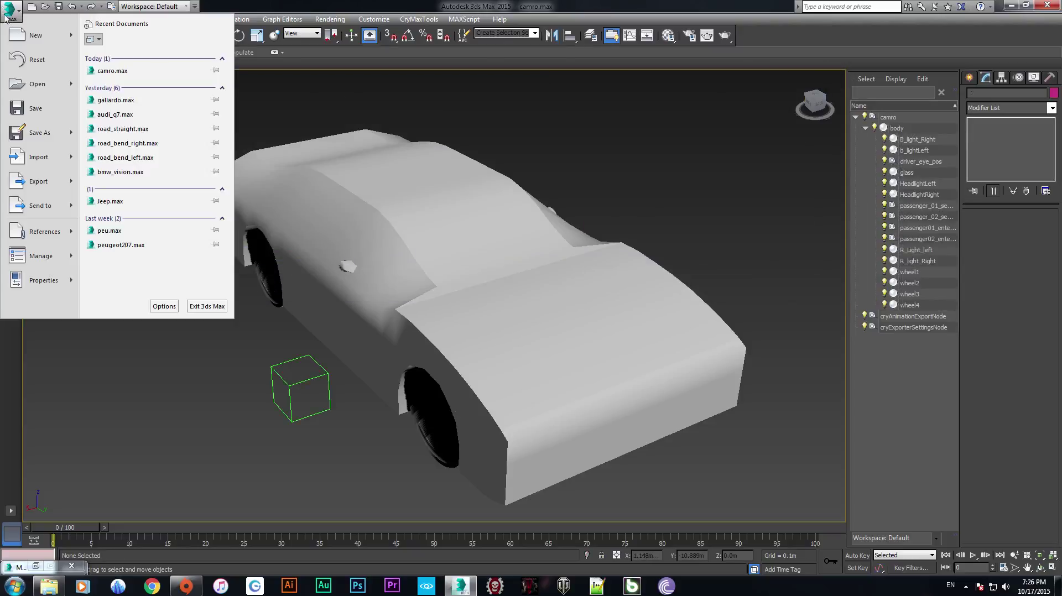
left_click(27, 113)
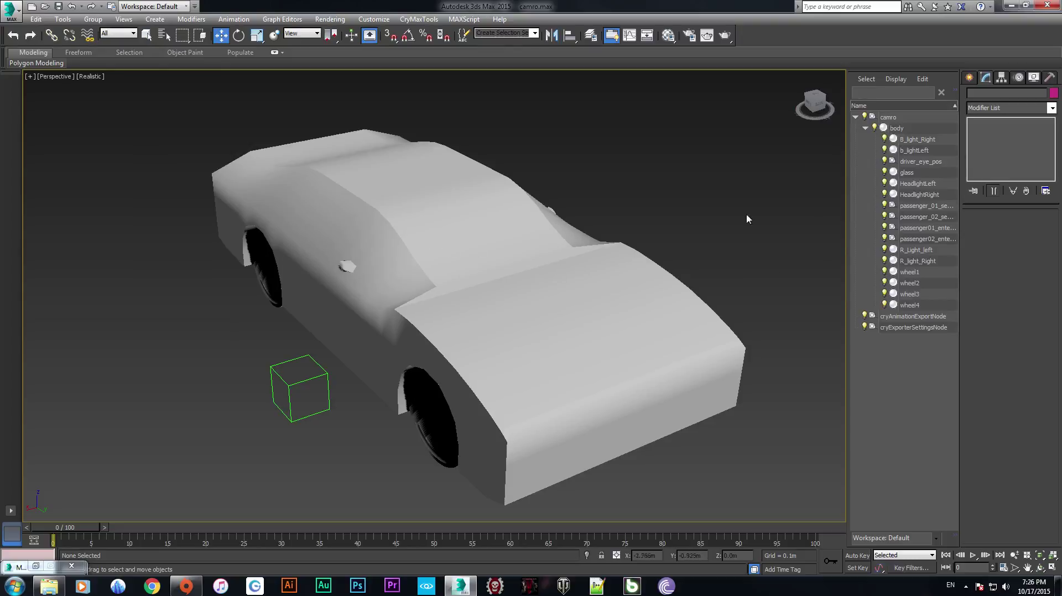
Step: Export the camro node with the CryENGINE3 Exporter in the Geometry (*.cgf) format
left_click(1048, 78)
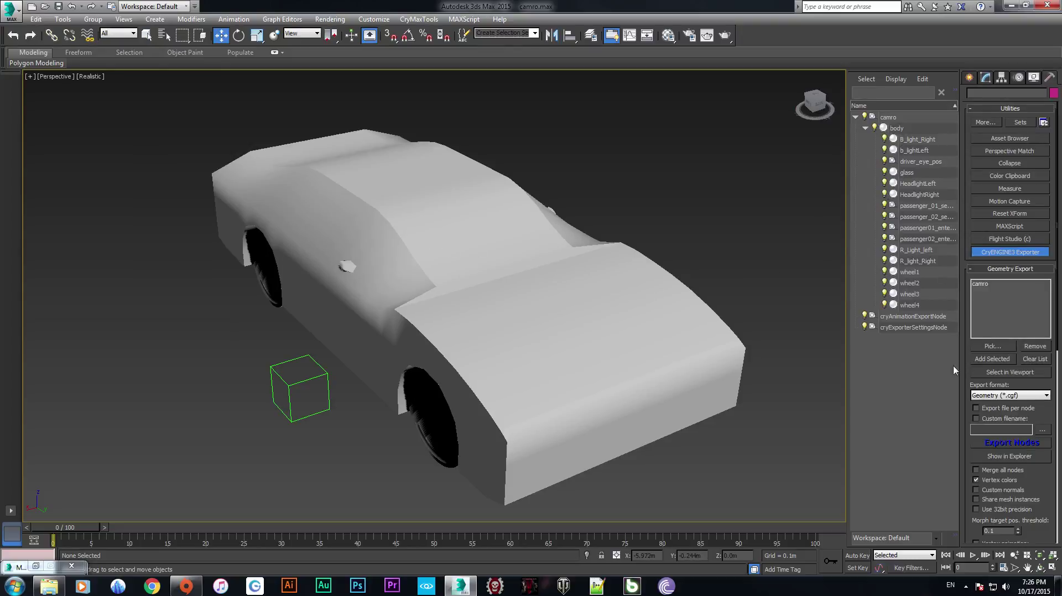
left_click(1010, 442)
left_click(545, 349)
scroll(311, 354, "down", 5)
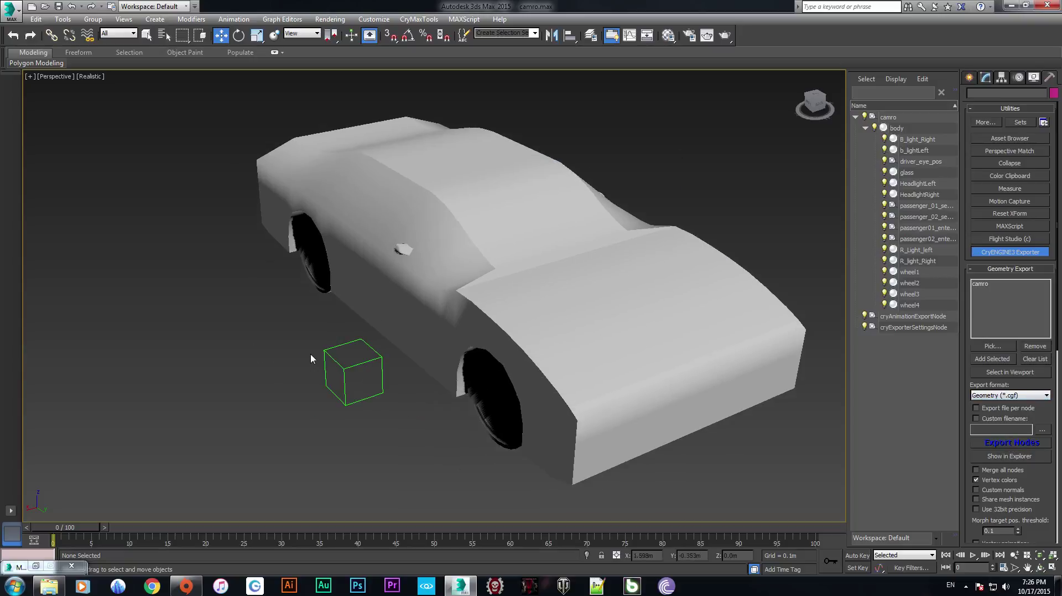
Step: Set the export format to Animated Geometry (*.cga) and export the camro node again
middle_click_drag(316, 357, 622, 371, "alt")
scroll(622, 372, "up", 5)
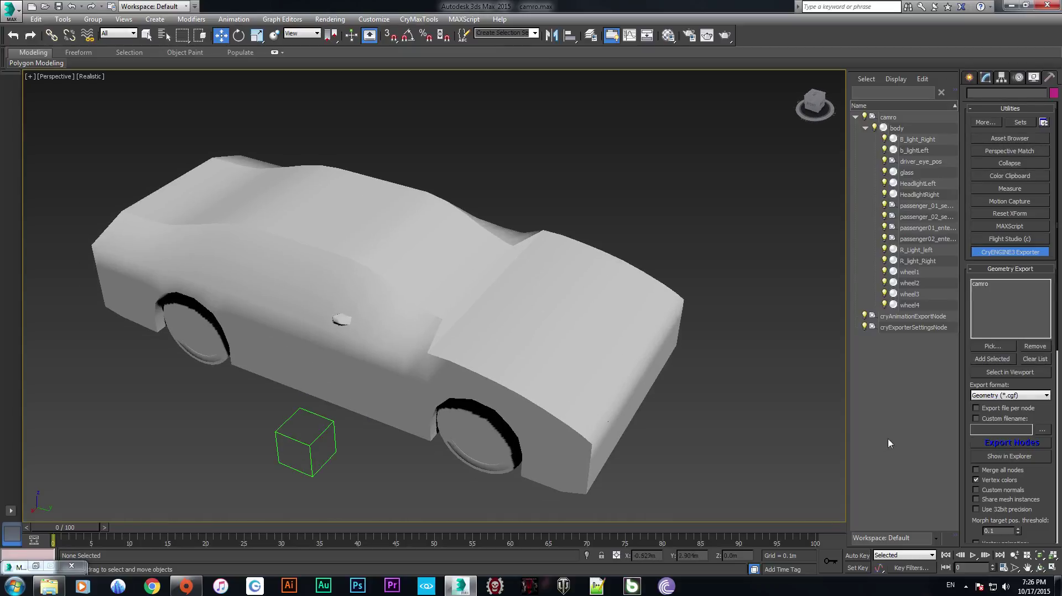
left_click(1005, 396)
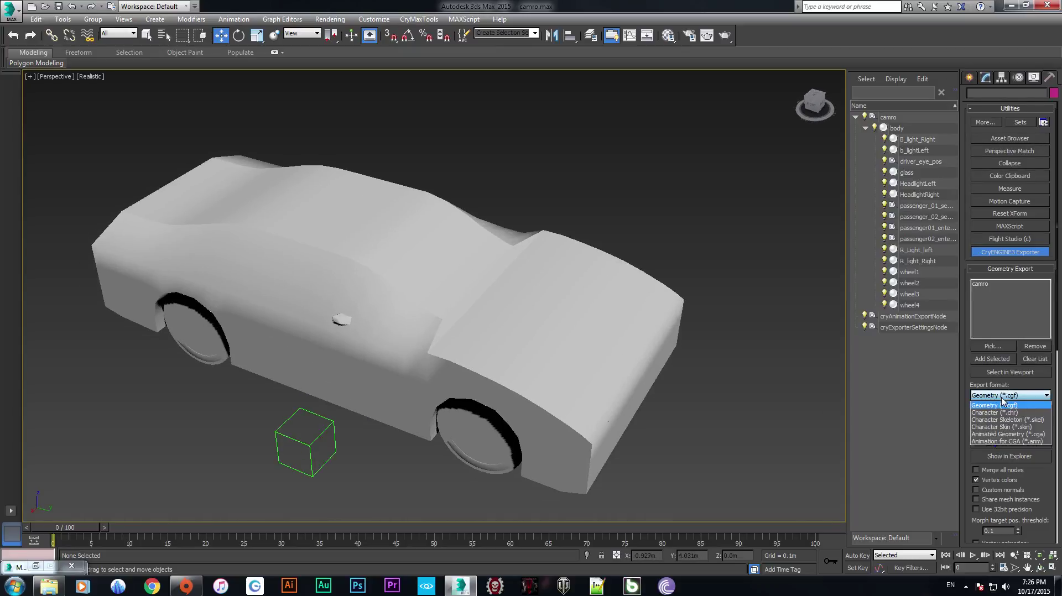
left_click(1009, 435)
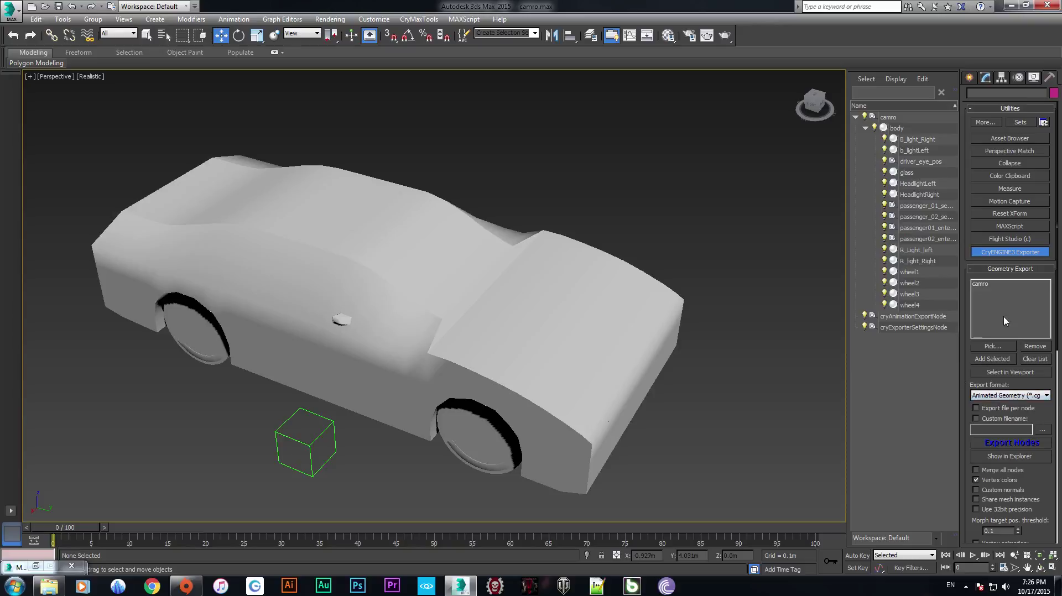
left_click(1007, 446)
left_click(652, 402)
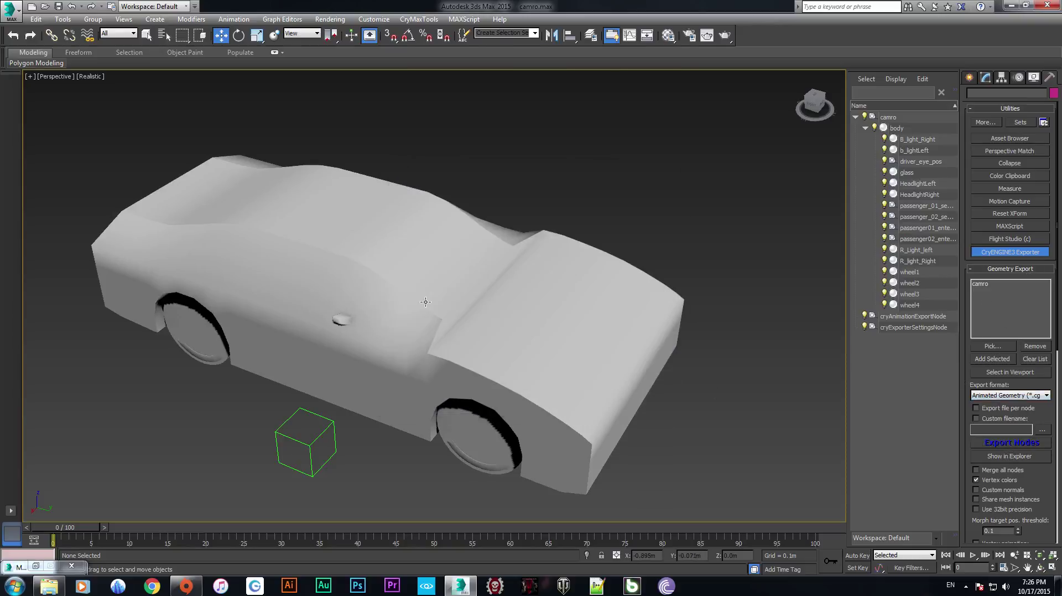
middle_click_drag(202, 335, 224, 397, "alt")
scroll(266, 415, "down", 3)
scroll(170, 421, "down", 2)
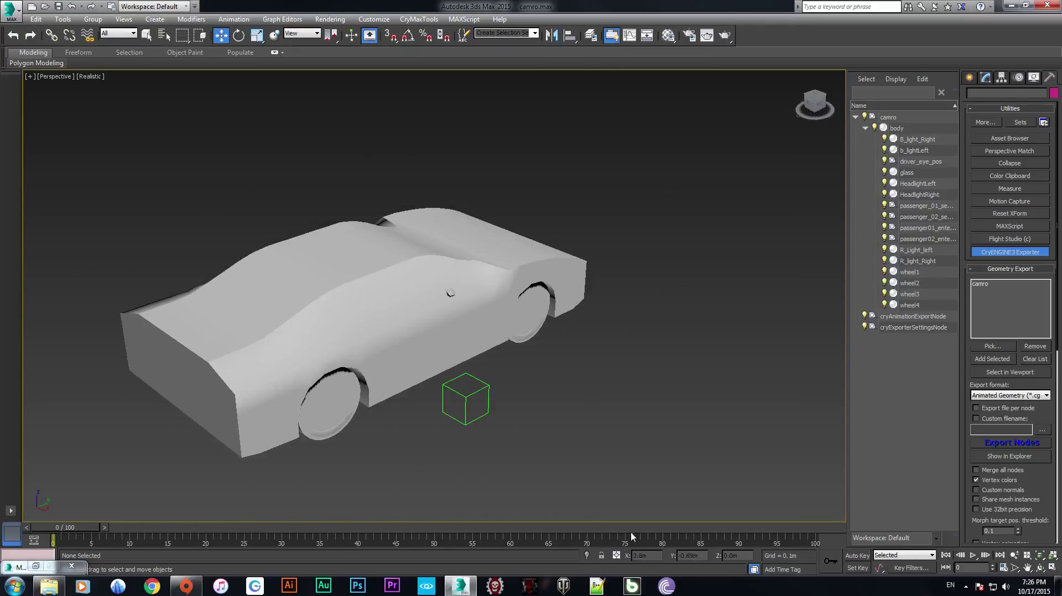
Step: Switch to camro.xml in Notepad++ and find the .cga model path in the Animated filename entry
left_click(594, 587)
scroll(498, 304, "down", 3)
scroll(498, 304, "down", 5)
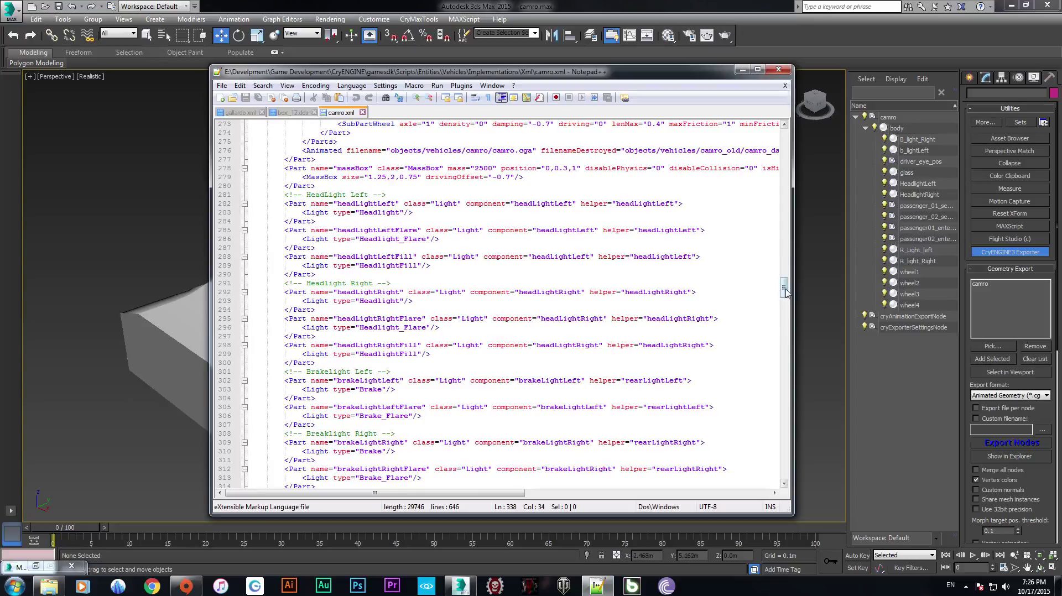
key("ctrl+f")
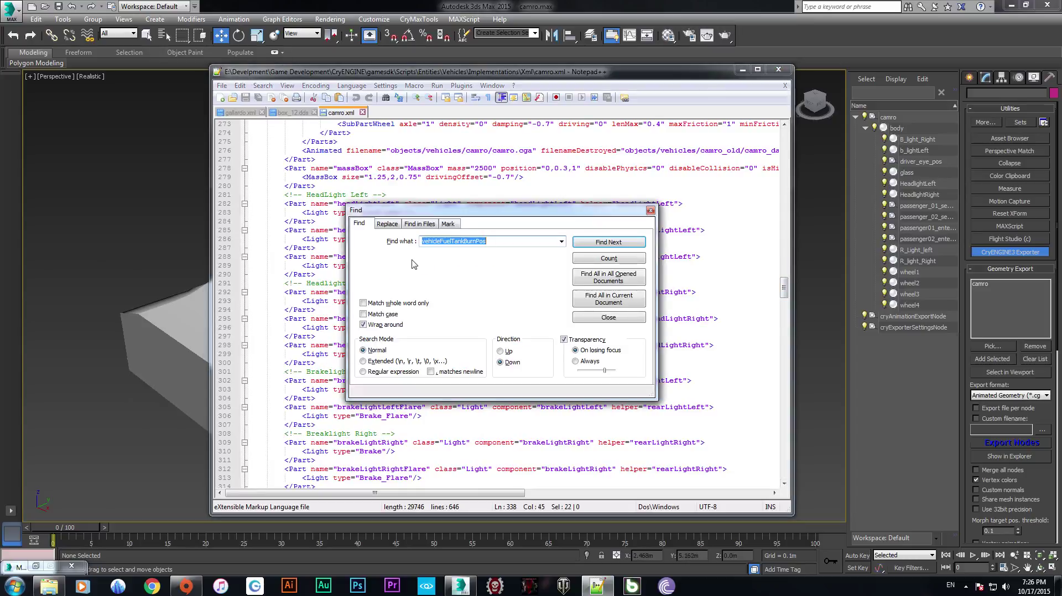
type(".")
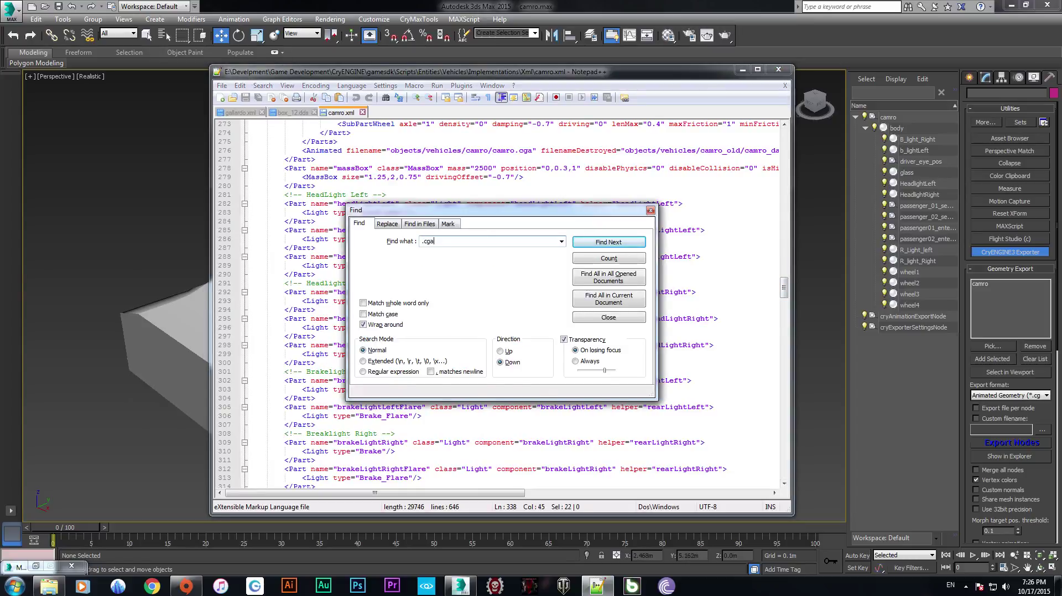
type("cga")
key("Return")
left_click_drag(624, 211, 619, 344)
left_click_drag(390, 150, 497, 150)
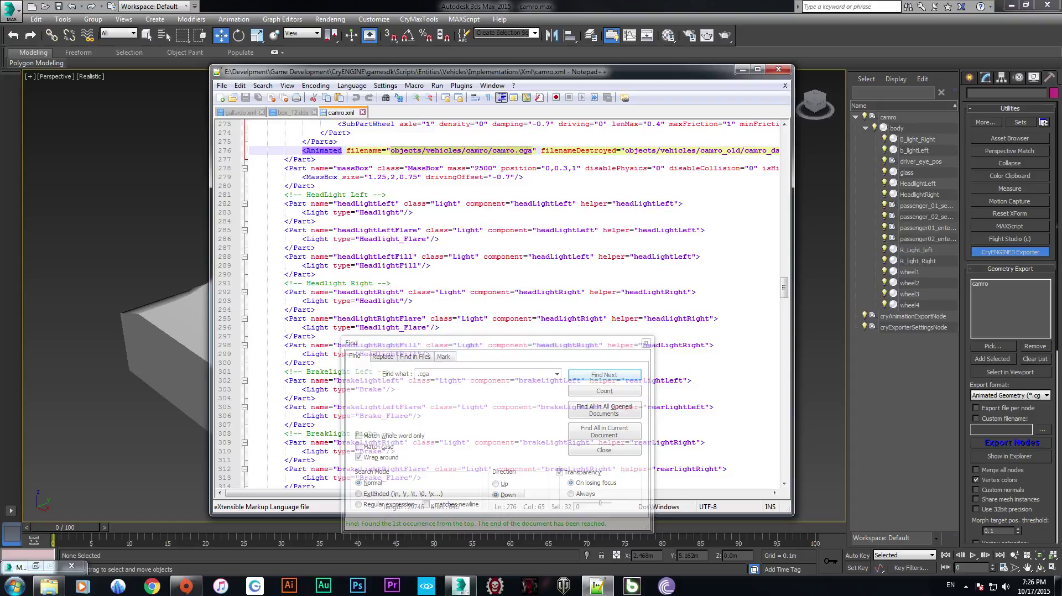
left_click(571, 151)
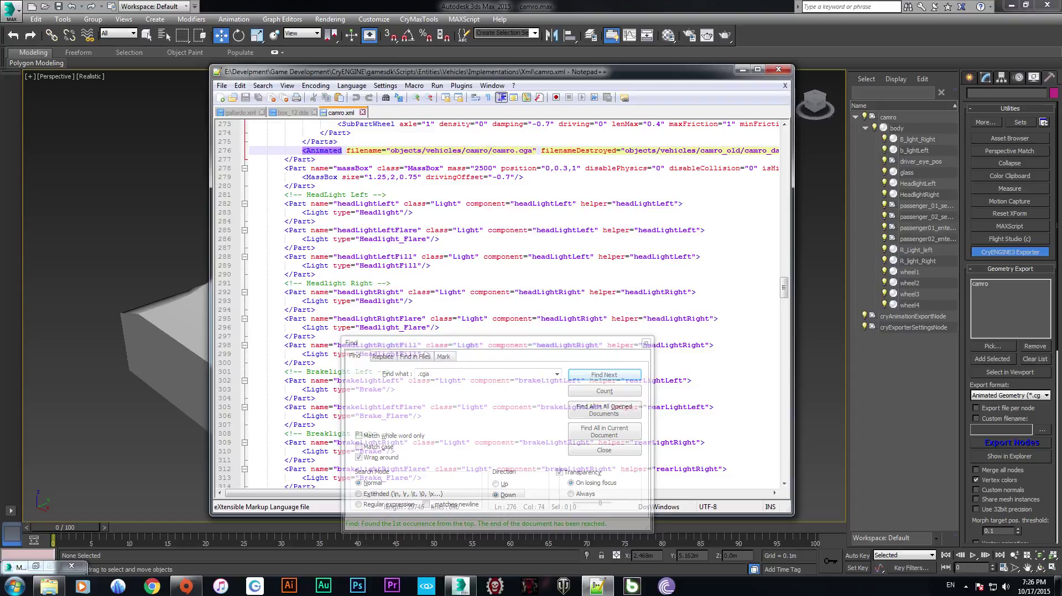
left_click(646, 342)
Step: Check the damaged-model path and the wheel part definitions in camro.xml, and put Notepad++ away
left_click_drag(419, 494, 442, 494)
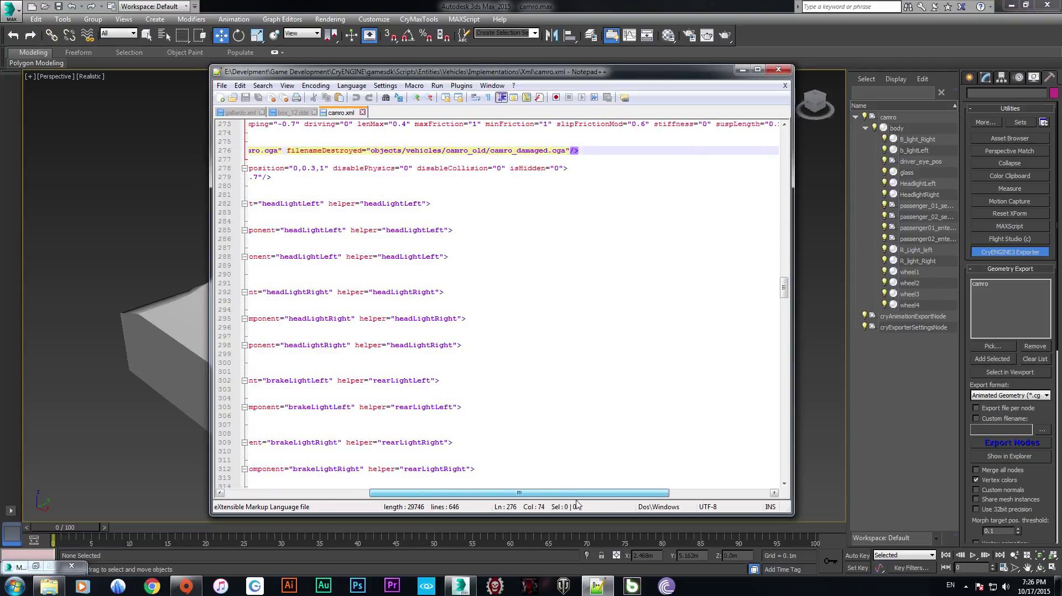
scroll(443, 332, "up", 5)
scroll(497, 304, "up", 4)
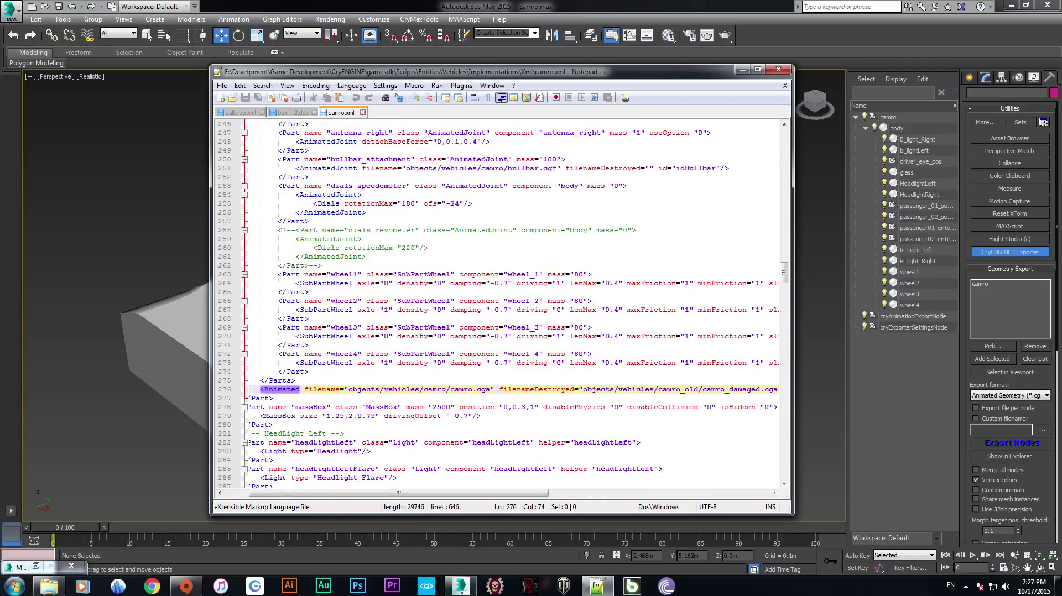
scroll(498, 304, "down", 1)
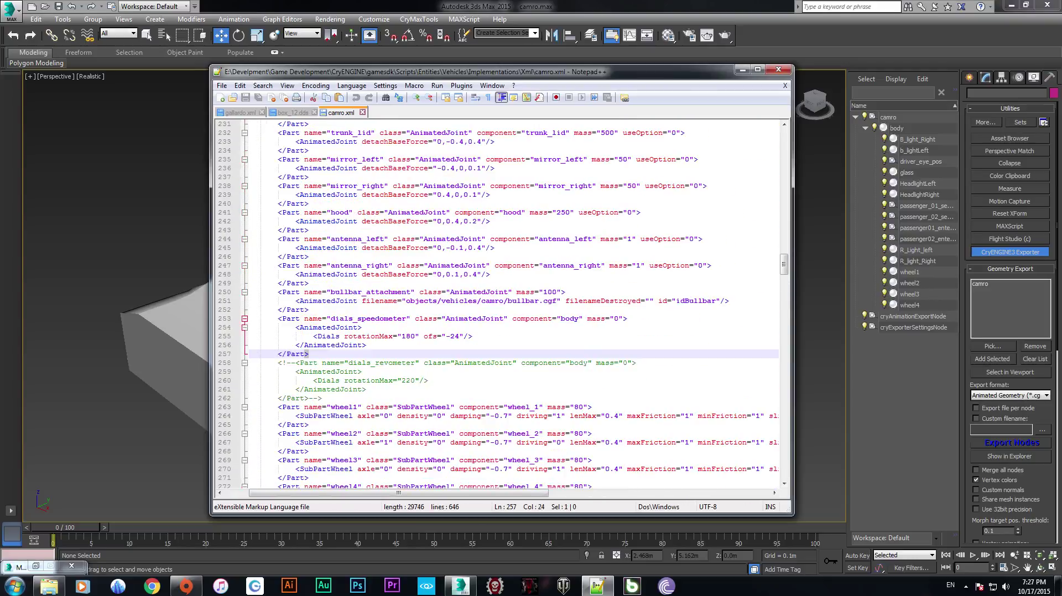
left_click(312, 195)
left_click(776, 69)
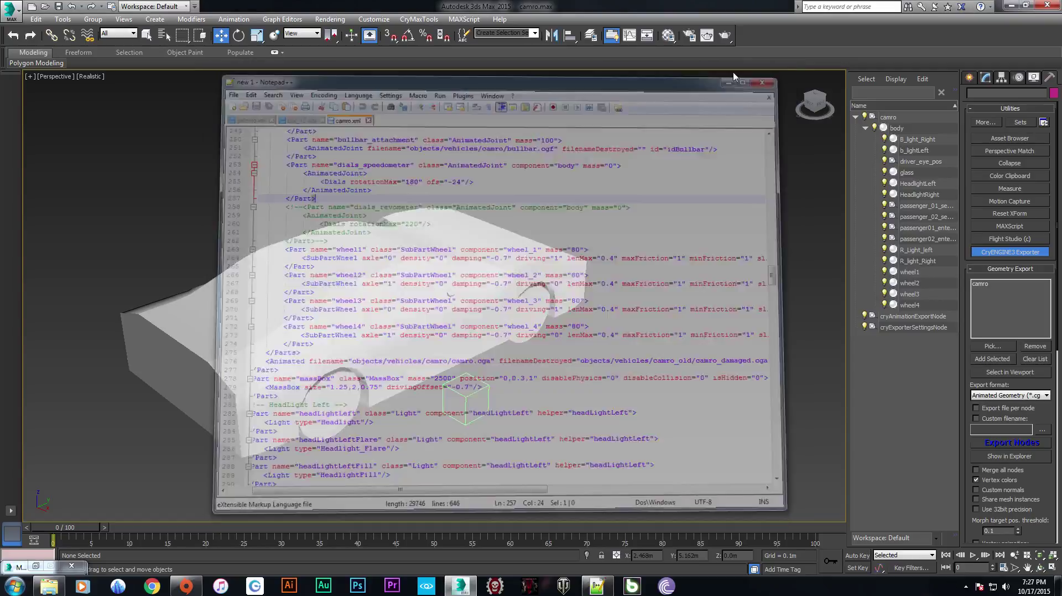
Step: Save the camro.max scene in 3ds Max
middle_click_drag(209, 336, 174, 332, "alt")
left_click(4, 5)
left_click(36, 108)
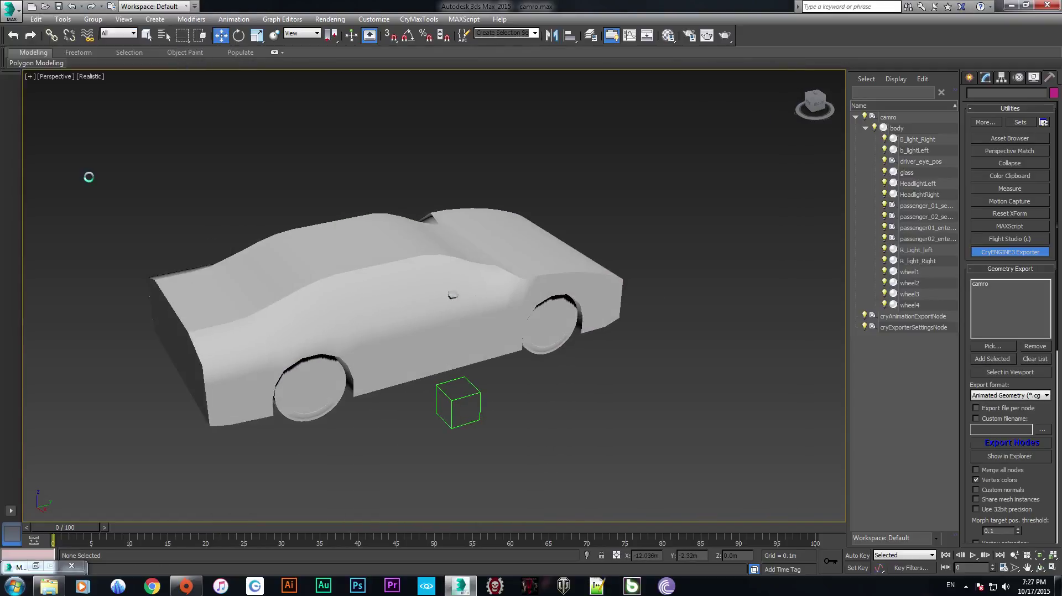
Step: Switch to CRYENGINE Sandbox, open the recent level Road_To_Road and dismiss the error report
left_click(427, 588)
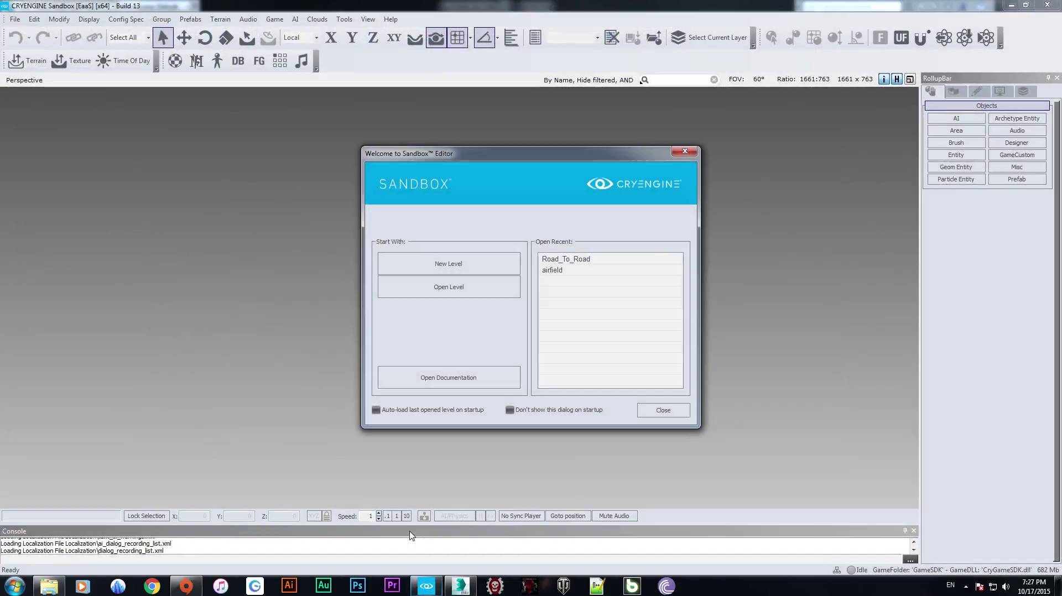
double_click(573, 261)
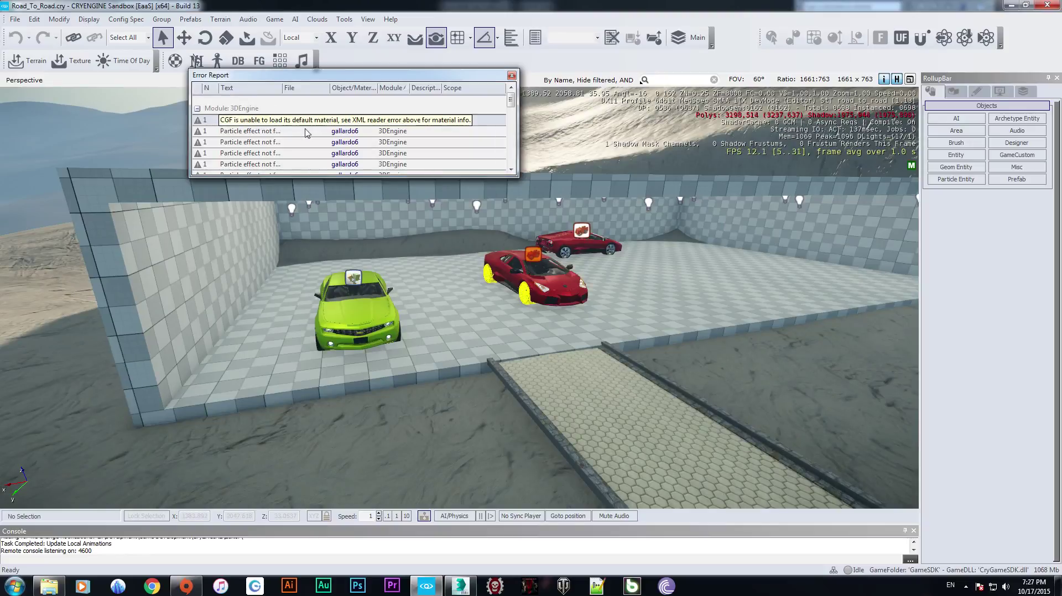
left_click(512, 76)
Step: Place a camro entity from the Vehicles category on the tiled floor between the green car and the nearest red car
right_click_drag(497, 277, 439, 321)
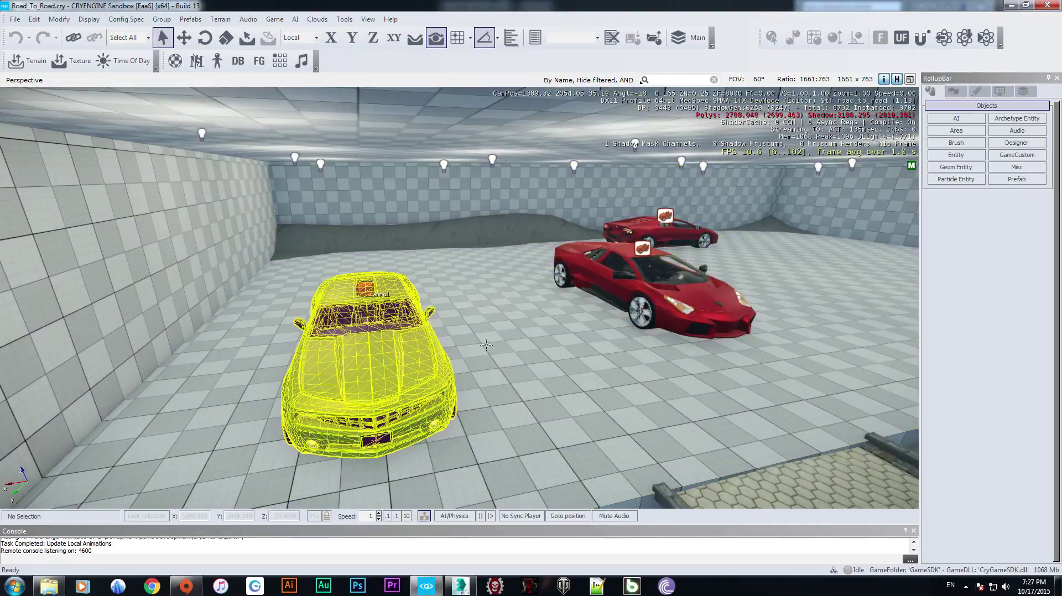
key("w")
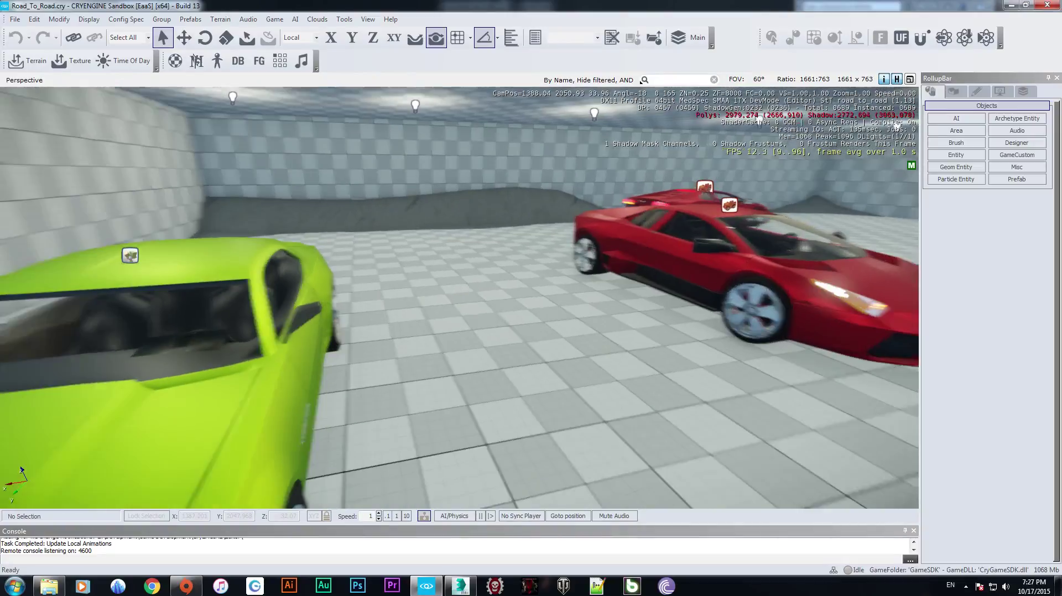
right_click_drag(758, 118, 586, 139)
key("w")
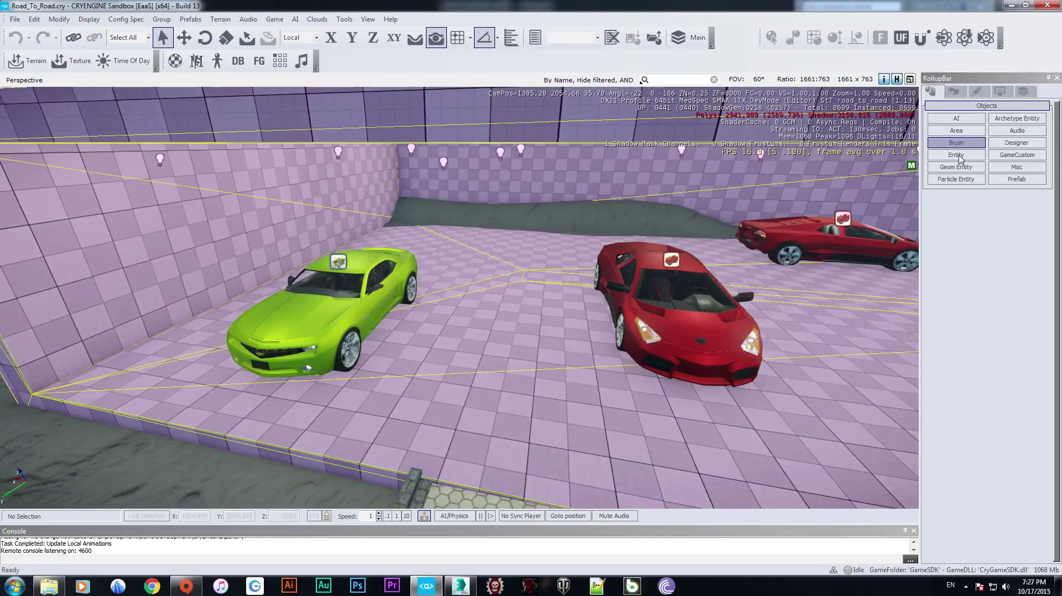
left_click(956, 155)
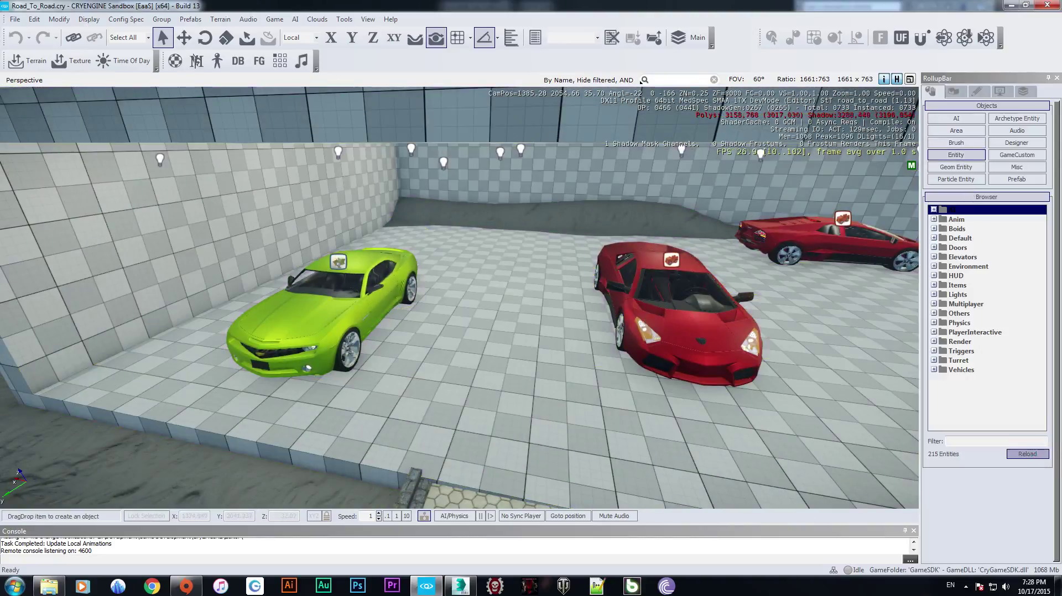
left_click(933, 370)
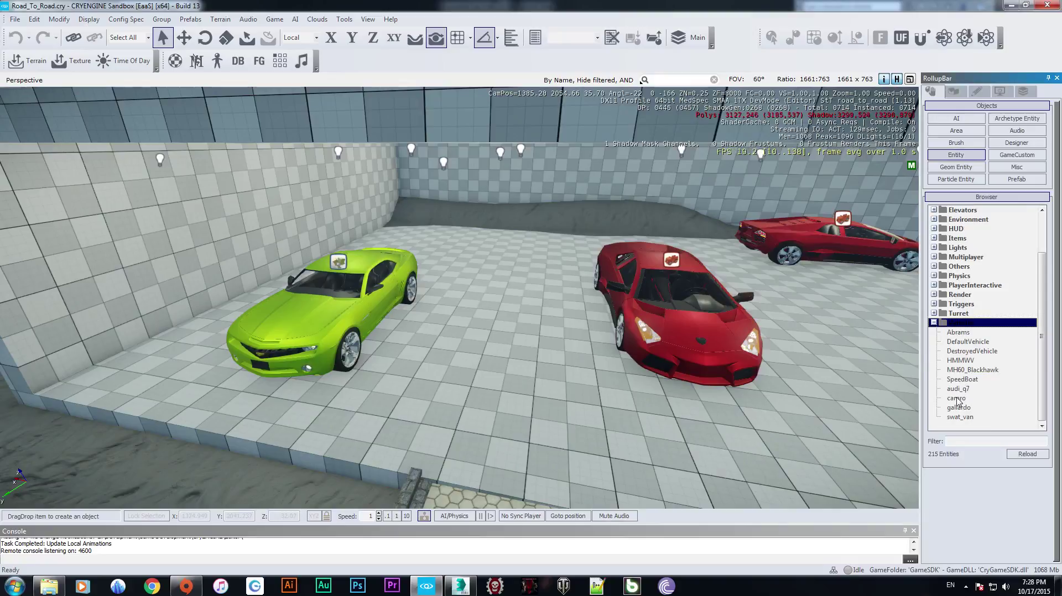
left_click(957, 399)
left_click_drag(953, 401, 567, 346)
left_click_drag(499, 339, 499, 339)
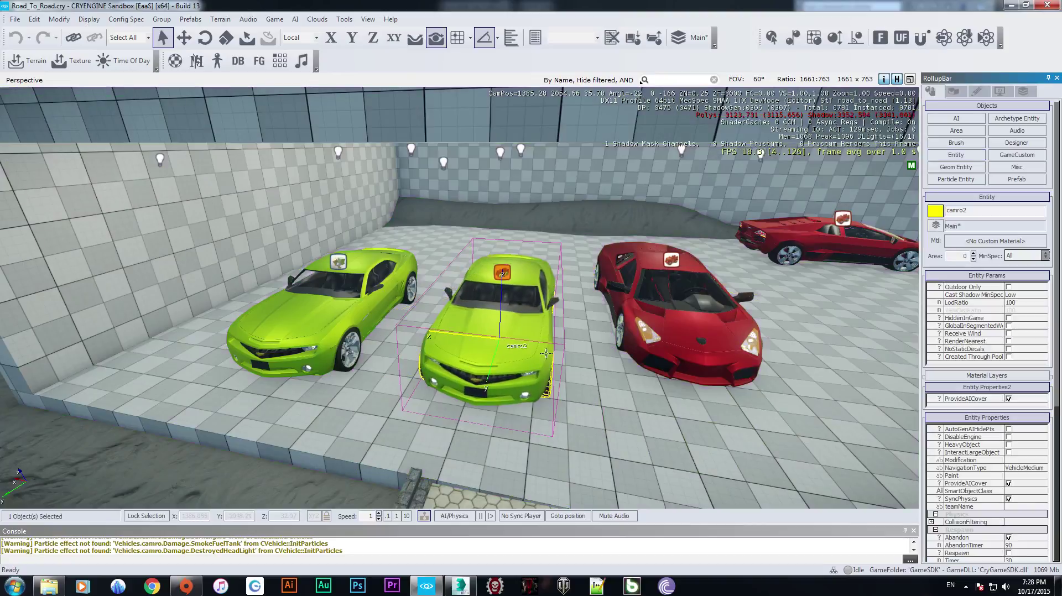
Step: Inspect the new camro from the side and up close at its front wheel, briefly running the AI/Physics simulation
right_click_drag(499, 338, 473, 309)
key("w")
key("w")
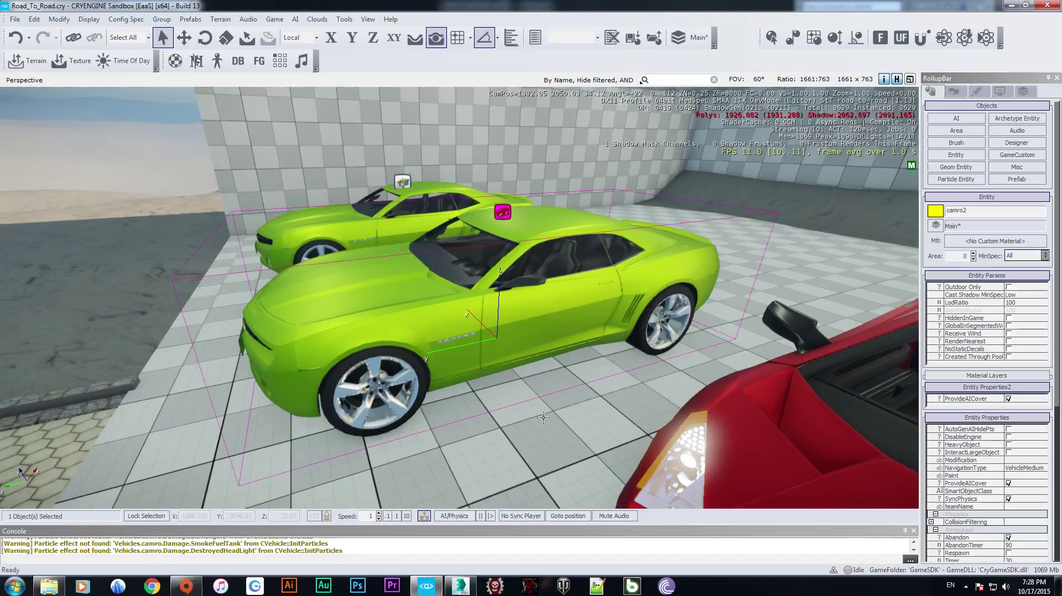
left_click(458, 516)
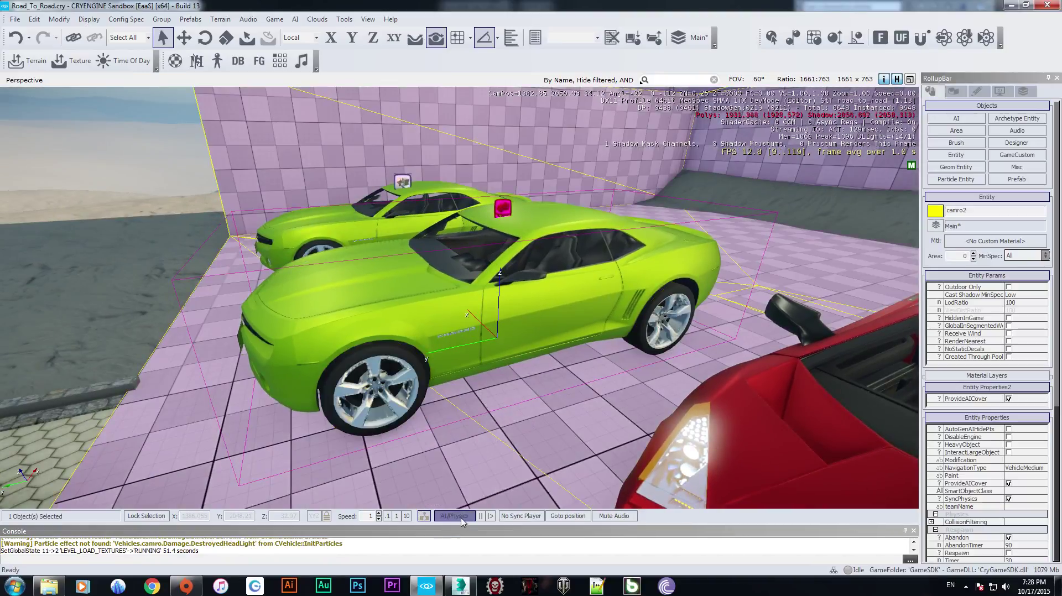
left_click(462, 522)
right_click_drag(533, 397, 474, 451)
key("w")
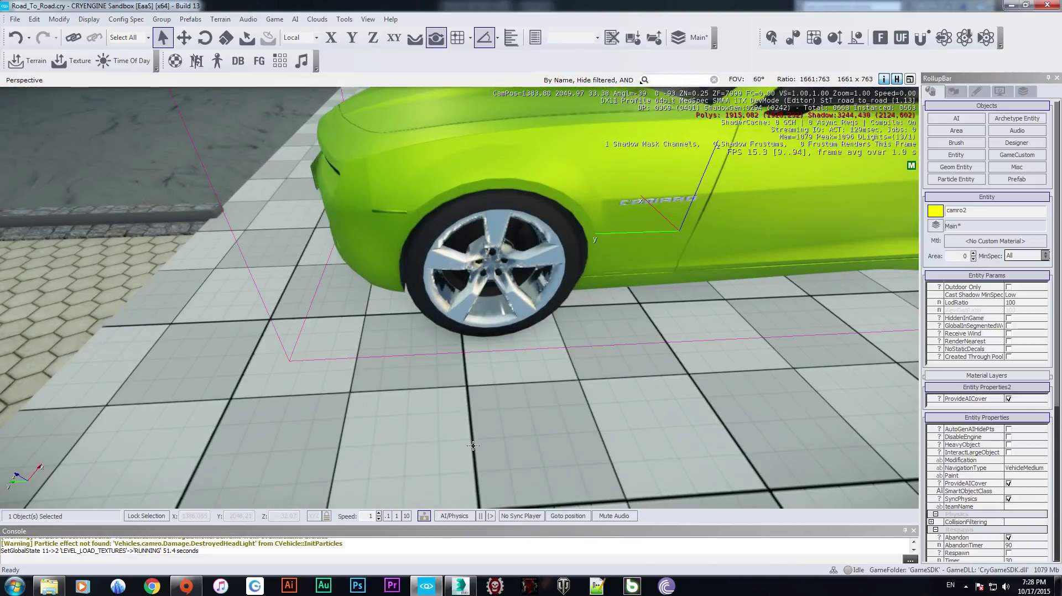
Step: Start game mode, walk to the side door of the new camro and get into the car
key("ctrl+g")
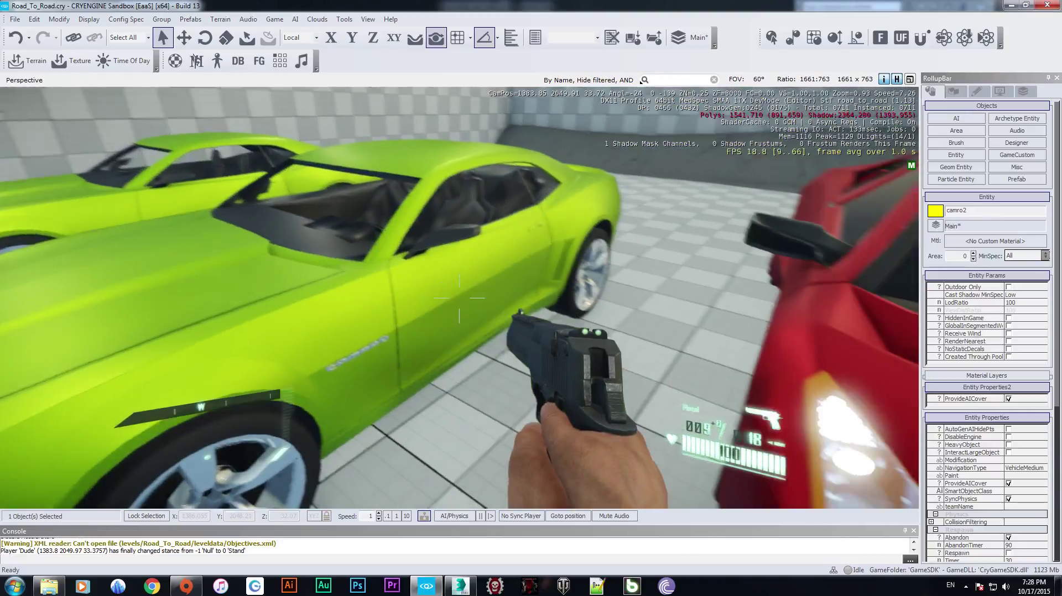
key("w")
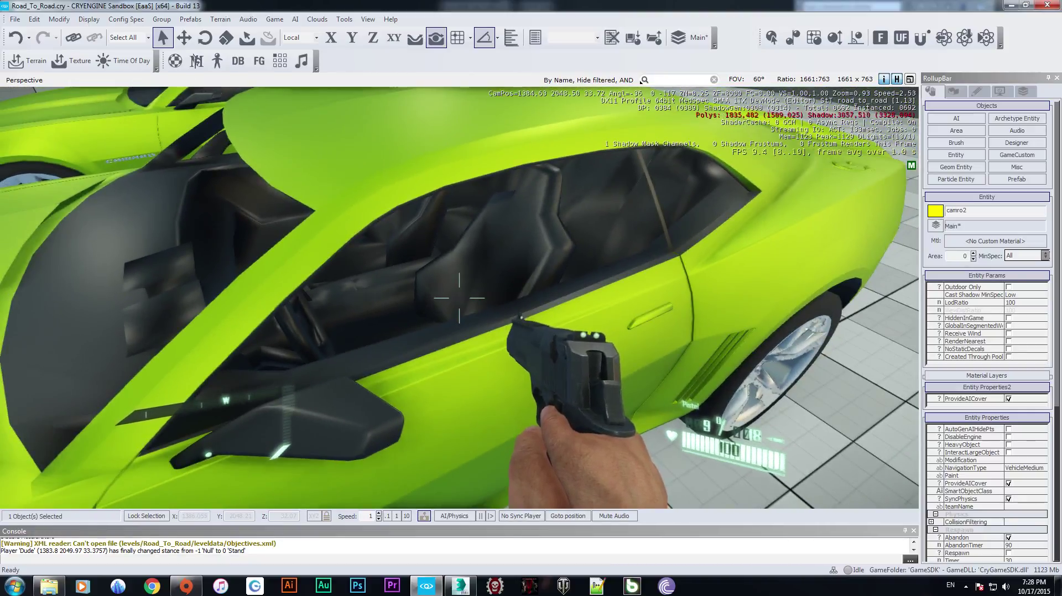
key("f")
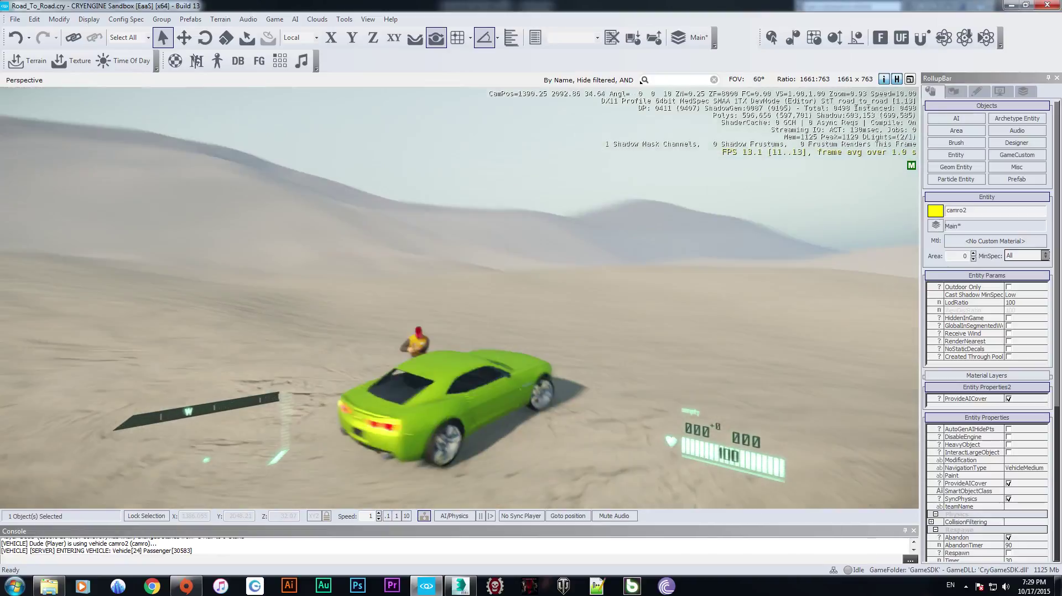
Step: Test-drive the camro across the desert, turning left repeatedly, and bring it back among the parked cars
key("w")
key("a")
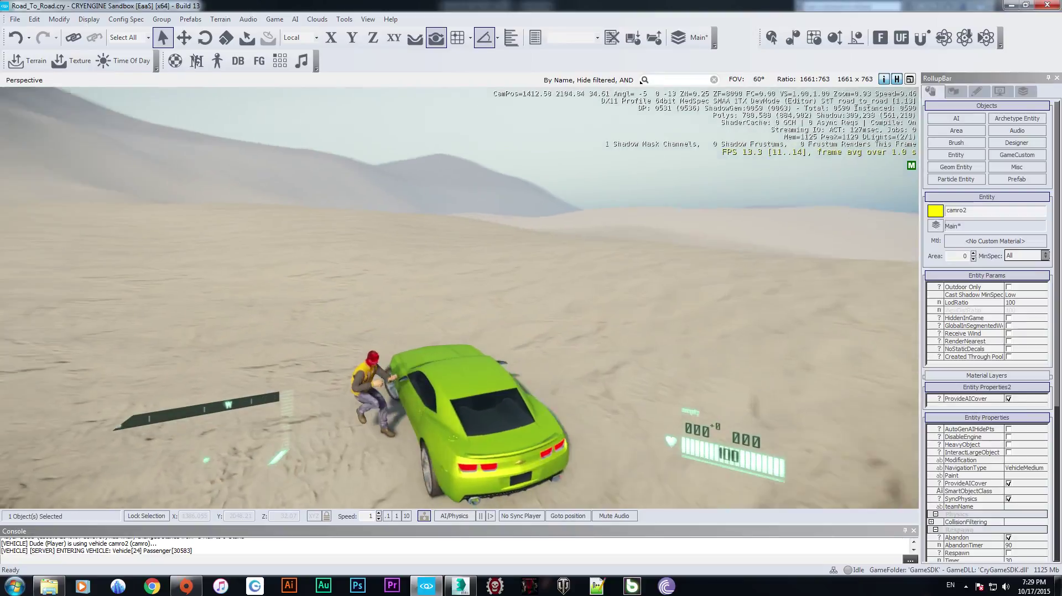
key("w")
key("a")
key("w")
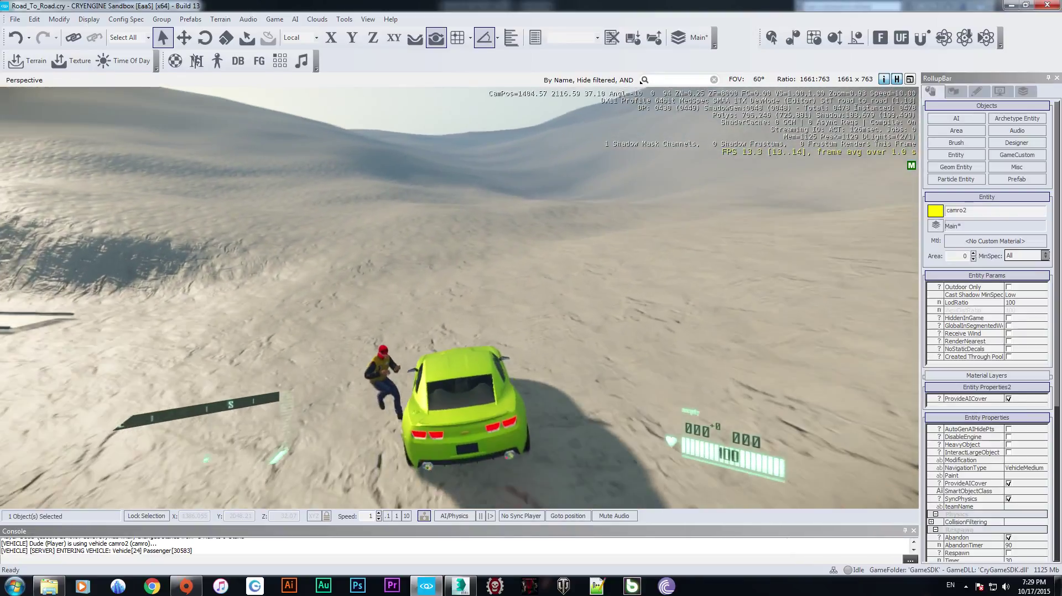
key("w")
key("a")
key("w")
key("a")
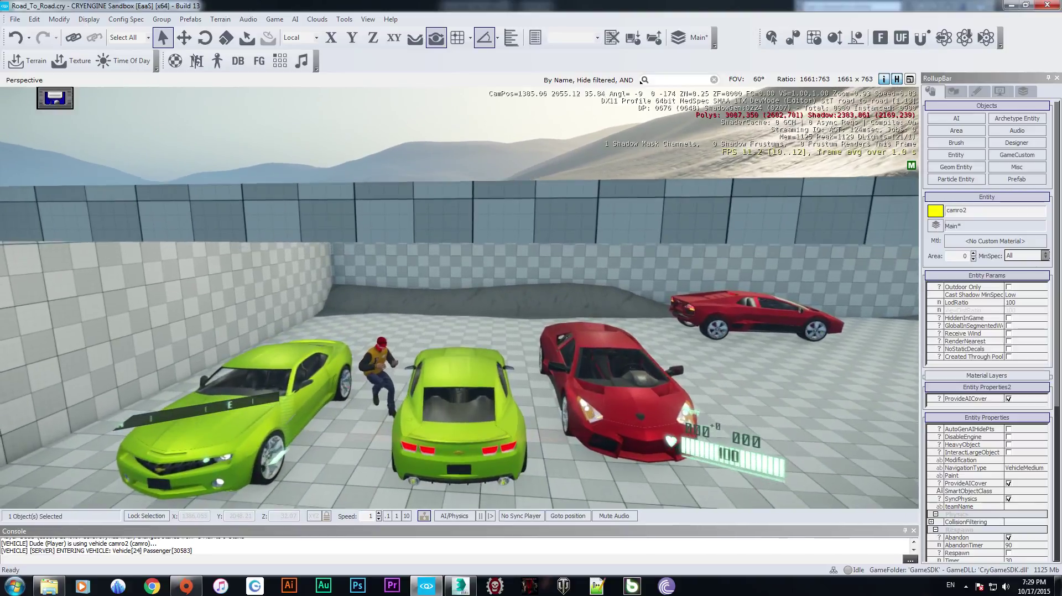
Step: Get out of the camro, look at its front, and leave game mode to view the car from the side
key("f")
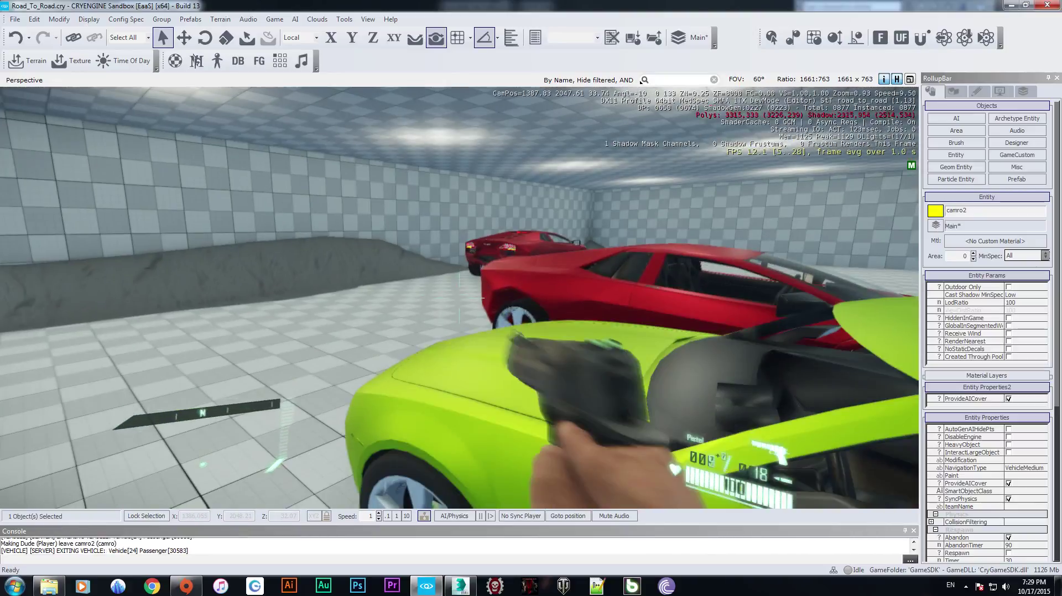
key("w")
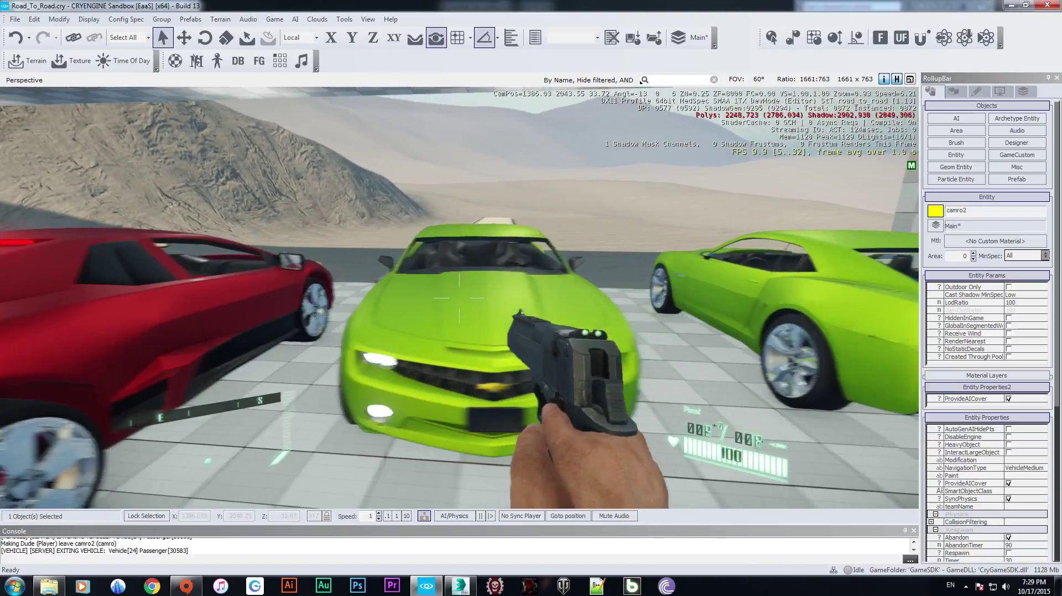
key("Escape")
right_click_drag(482, 396, 376, 349)
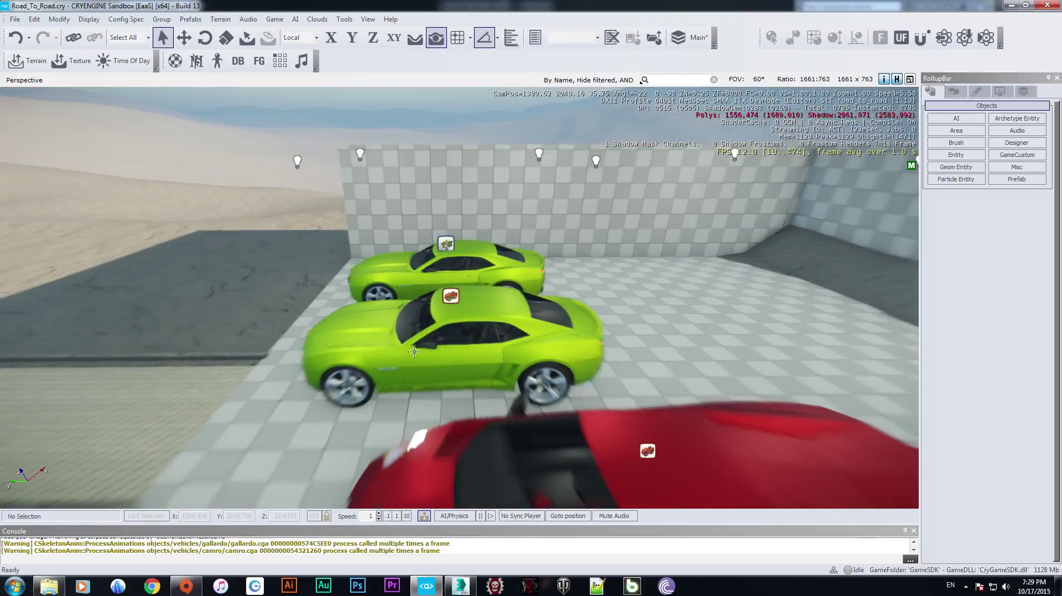
Step: Switch to Windows Explorer, open the gamesdk\animations\mannequin\ADB folder and look through its vehicle animation files
left_click(57, 591)
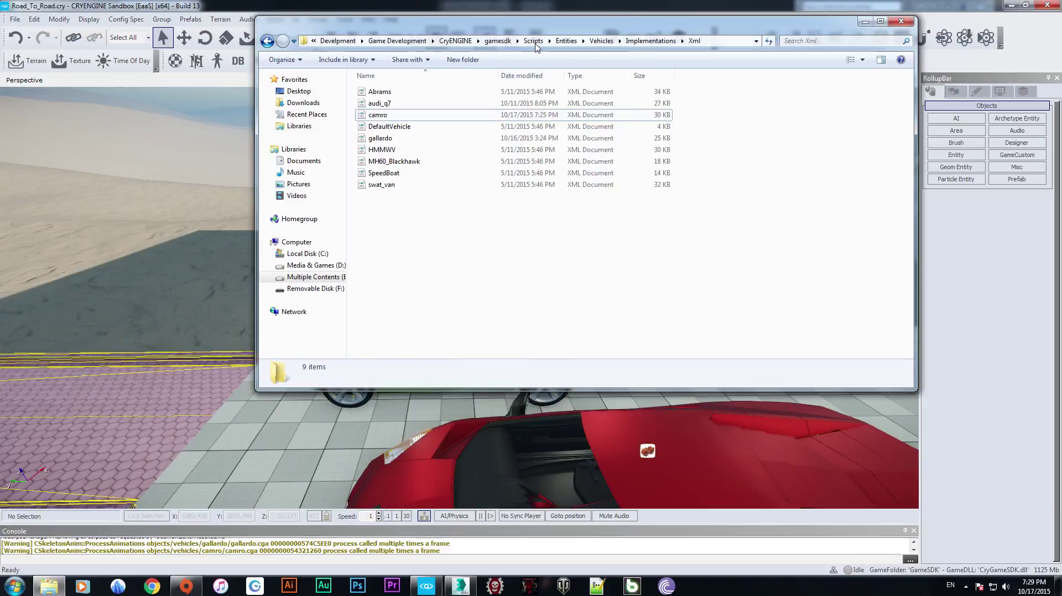
left_click(497, 40)
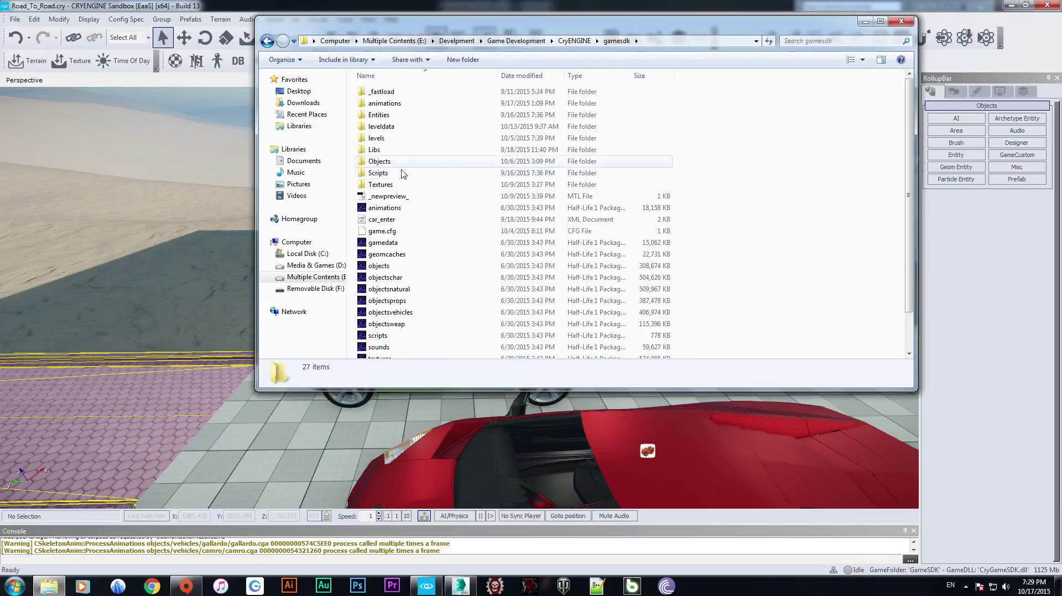
left_click(400, 104)
double_click(399, 104)
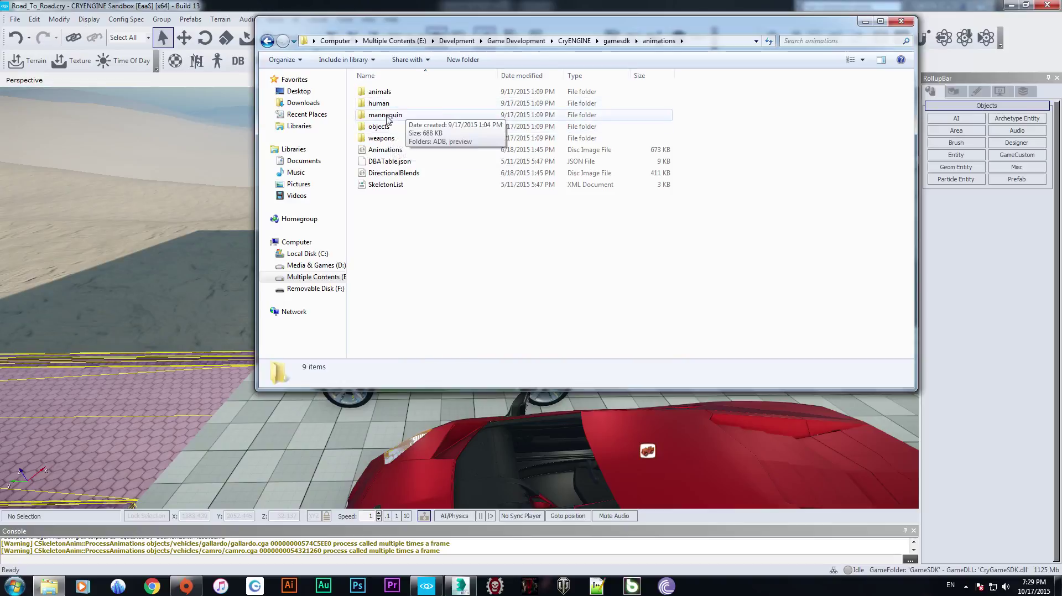
double_click(382, 117)
double_click(384, 92)
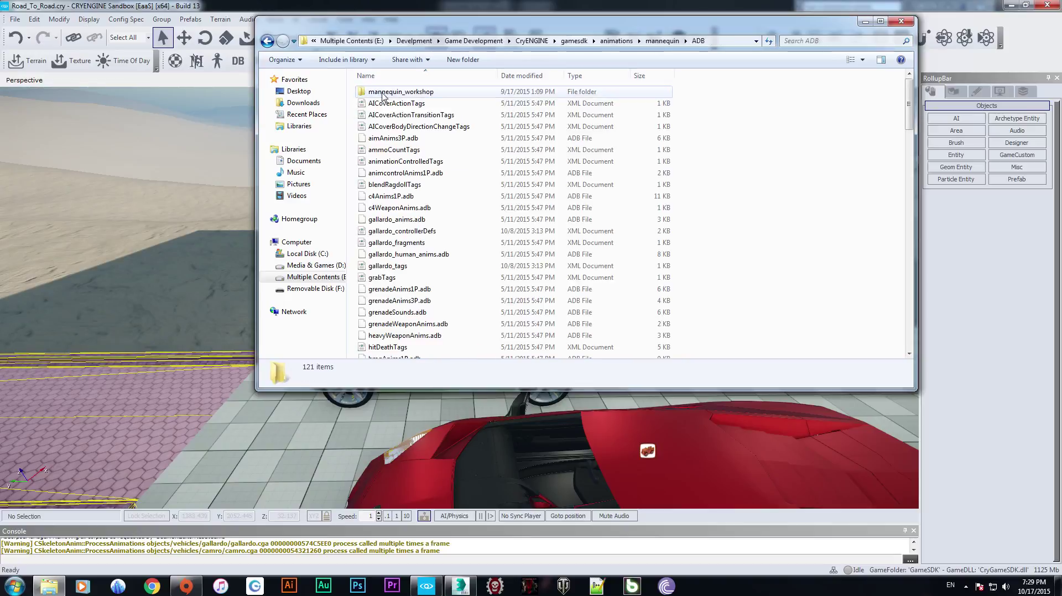
scroll(450, 249, "down", 5)
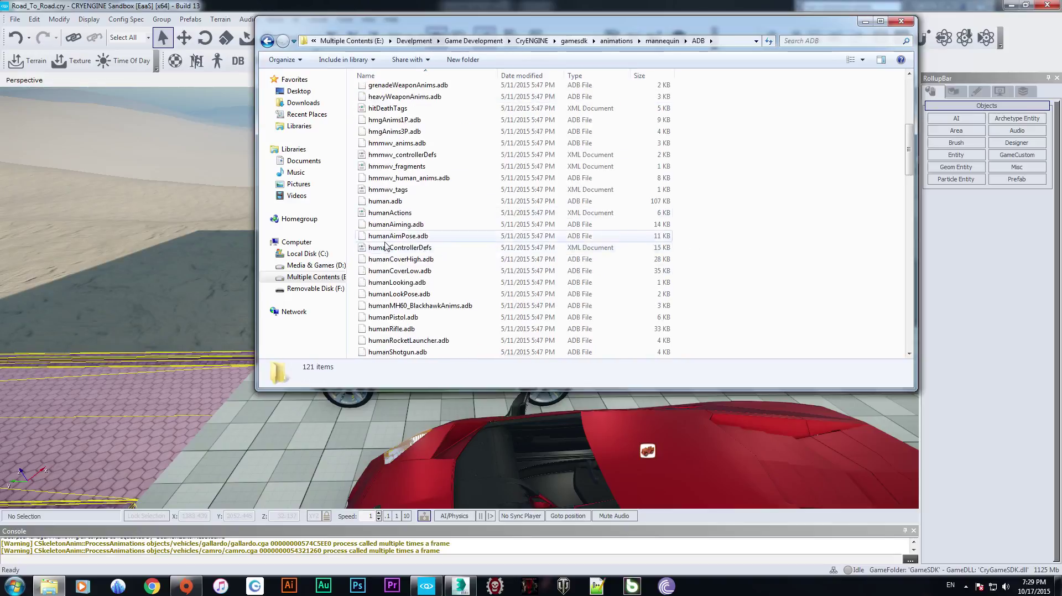
Step: Duplicate the hmmwv anims, controllerDefs, fragments, human_anims and tags files within the ADB folder
left_click(396, 216)
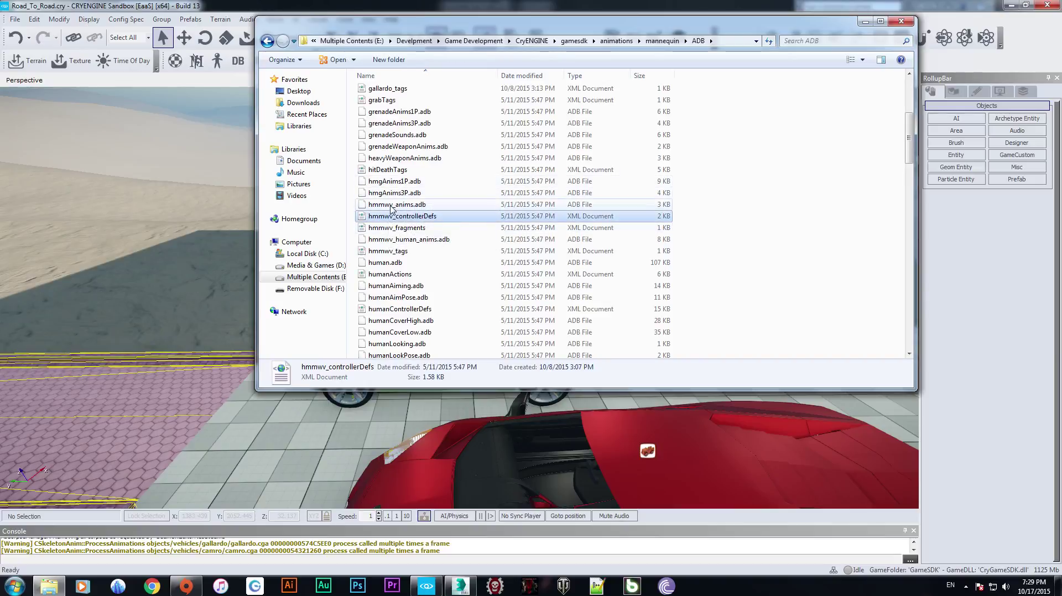
left_click(391, 205, "ctrl")
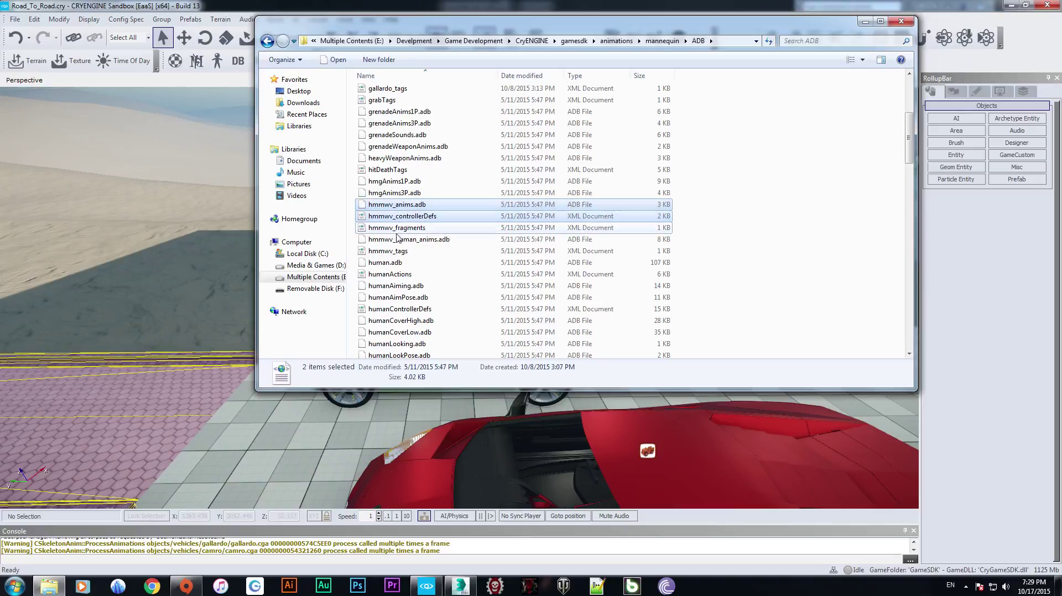
left_click(396, 232, "ctrl")
left_click(398, 241, "ctrl")
left_click(383, 252, "ctrl")
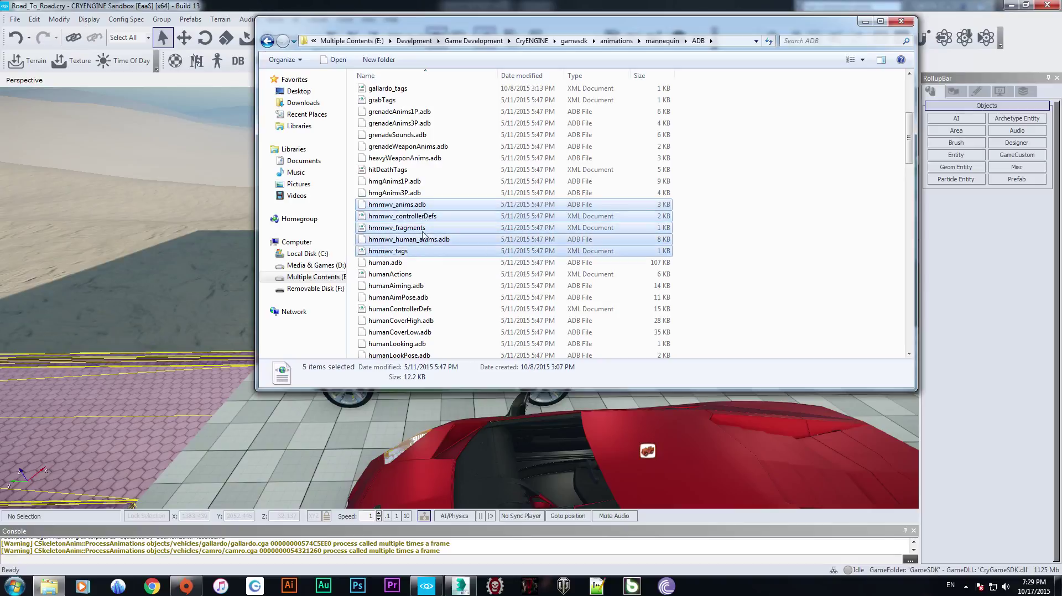
right_click(395, 217)
left_click(442, 327)
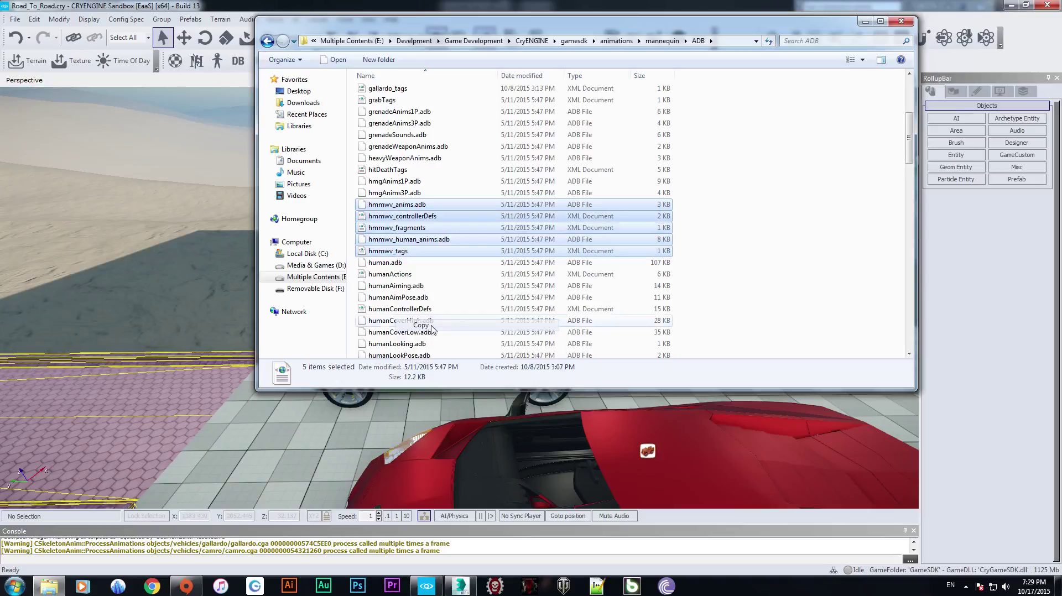
right_click(729, 225)
left_click(759, 300)
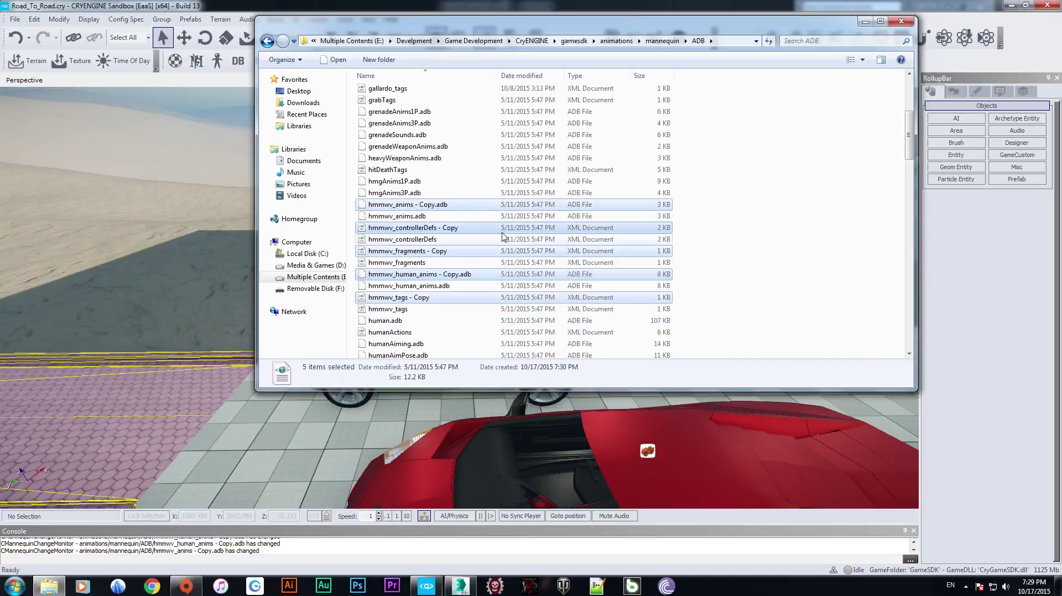
Step: Rename the copy of hmmwv_anims.adb as camro_anims.adb
left_click(364, 205)
key("F2")
left_click_drag(394, 204, 368, 204)
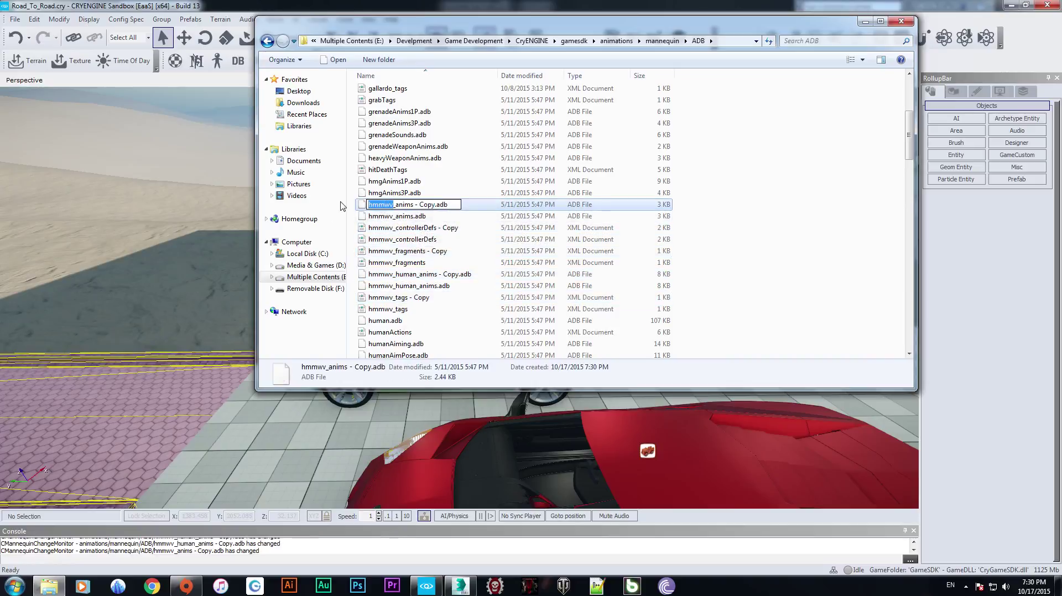
type("camro")
key("Delete")
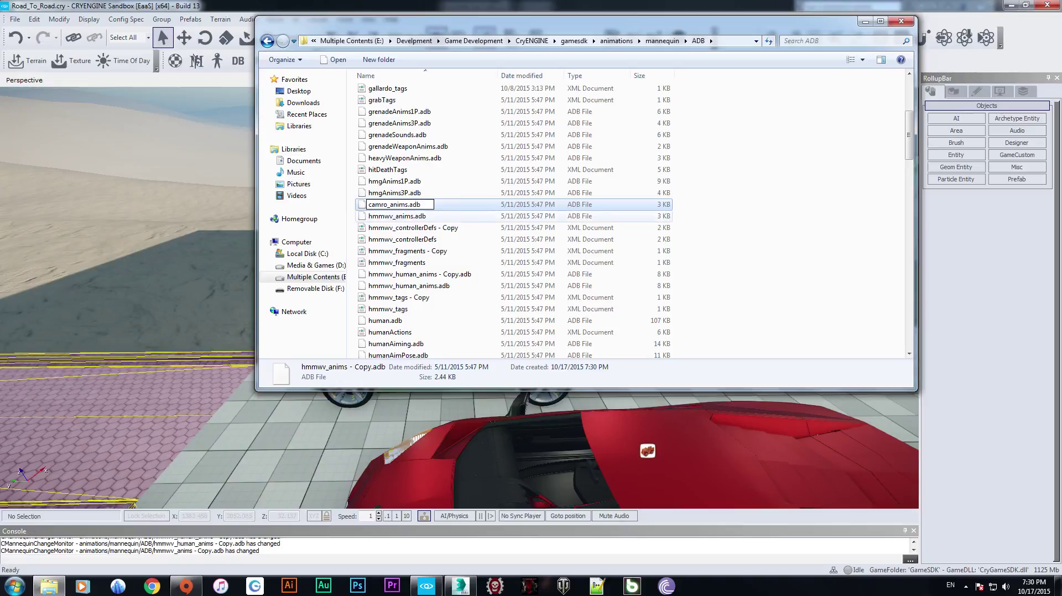
Step: Rename the copy of the hmmwv_controllerDefs XML file as camro_controllerDefs
left_click(405, 228)
left_click(379, 227)
mouse_move(378, 227)
left_mouse_down()
mouse_move(393, 228)
mouse_move(361, 227)
left_mouse_up()
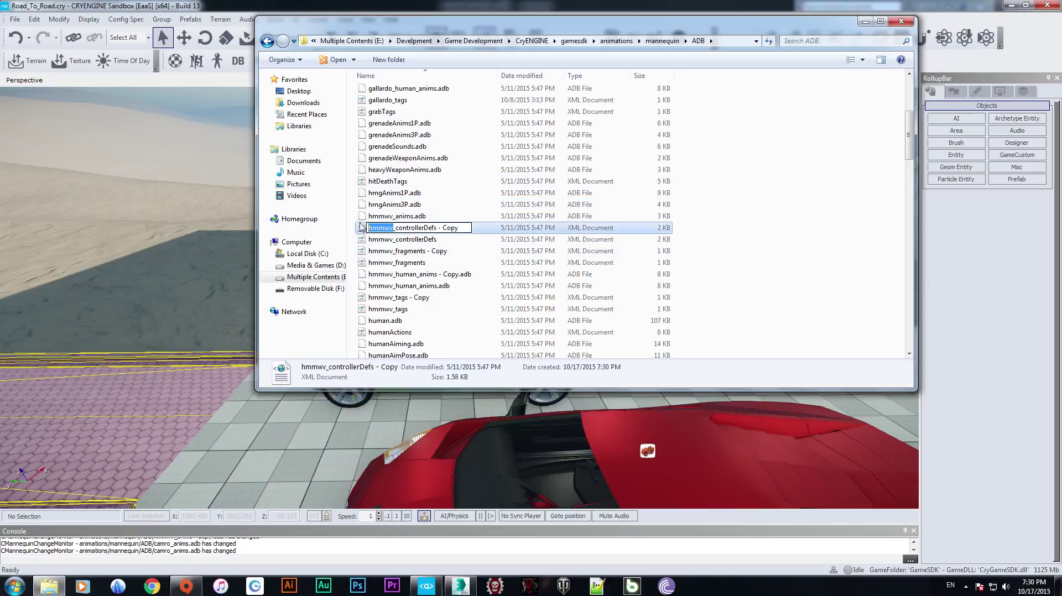
type("camro")
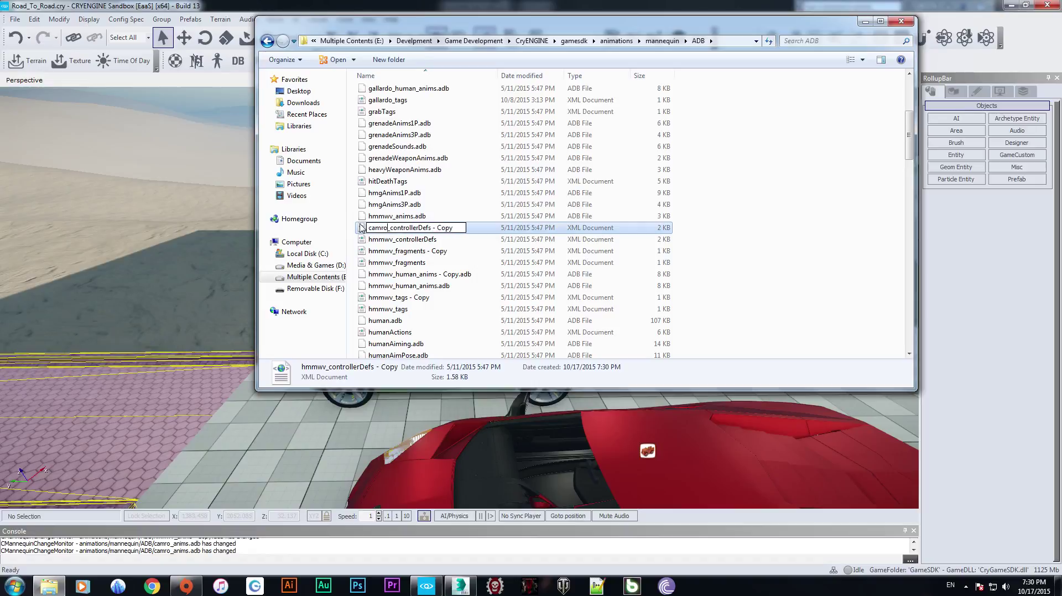
key("shift+Left")
key("shift+Left")
key("shift+Left")
key("shift+Left")
key("shift+Left")
key("shift+Left")
key("shift+Left")
key("BackSpace")
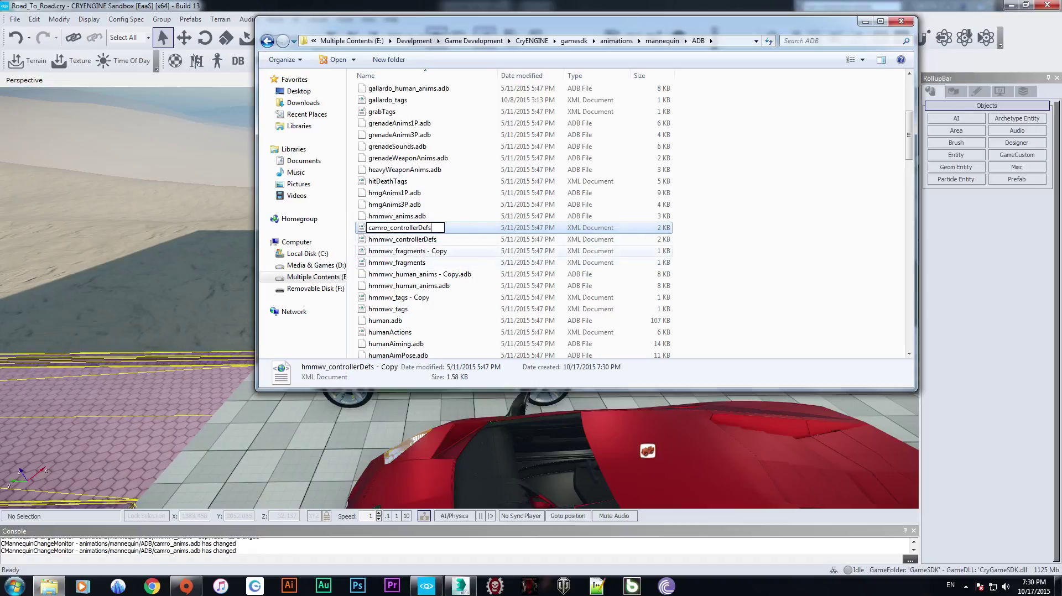
Step: Rename the copy of the hmmwv_fragments XML file as camro_fragments
left_click(381, 252)
key("F2")
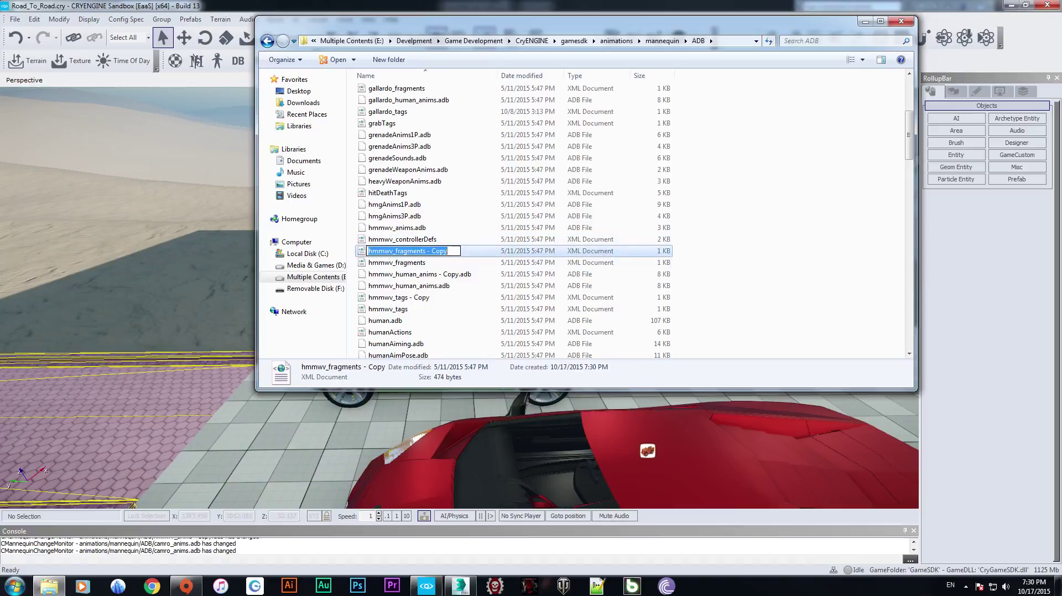
left_click_drag(393, 251, 355, 249)
type("camro")
left_click_drag(452, 251, 426, 251)
key("BackSpace")
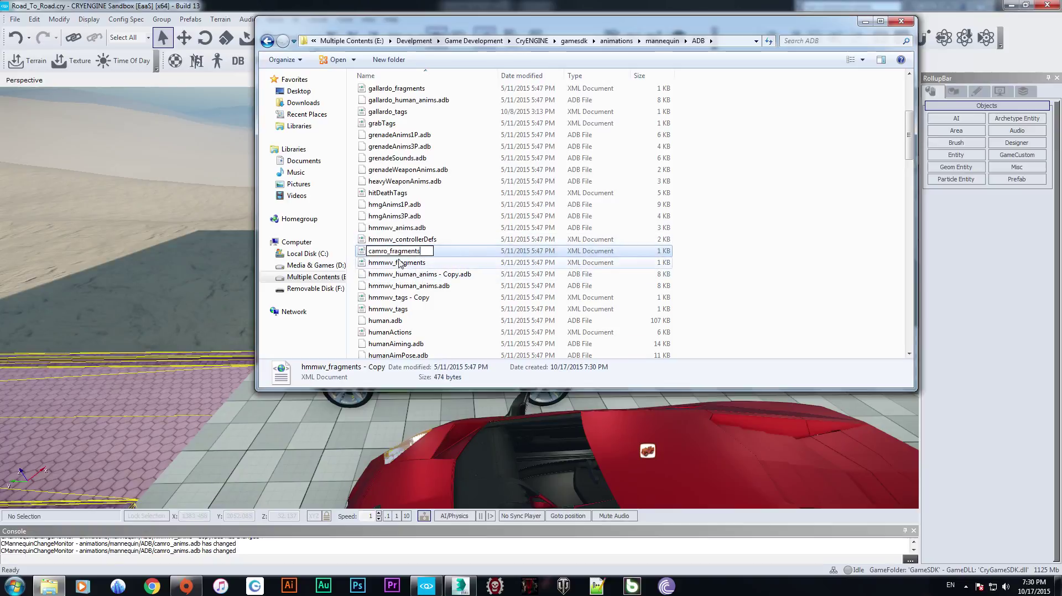
Step: Rename the copy of hmmwv_human_anims.adb as camro_human_anims.adb
left_click(401, 277)
left_click(392, 277)
left_click_drag(393, 275, 369, 274)
type("camro_human_anims - Copy.adb")
left_click(388, 275)
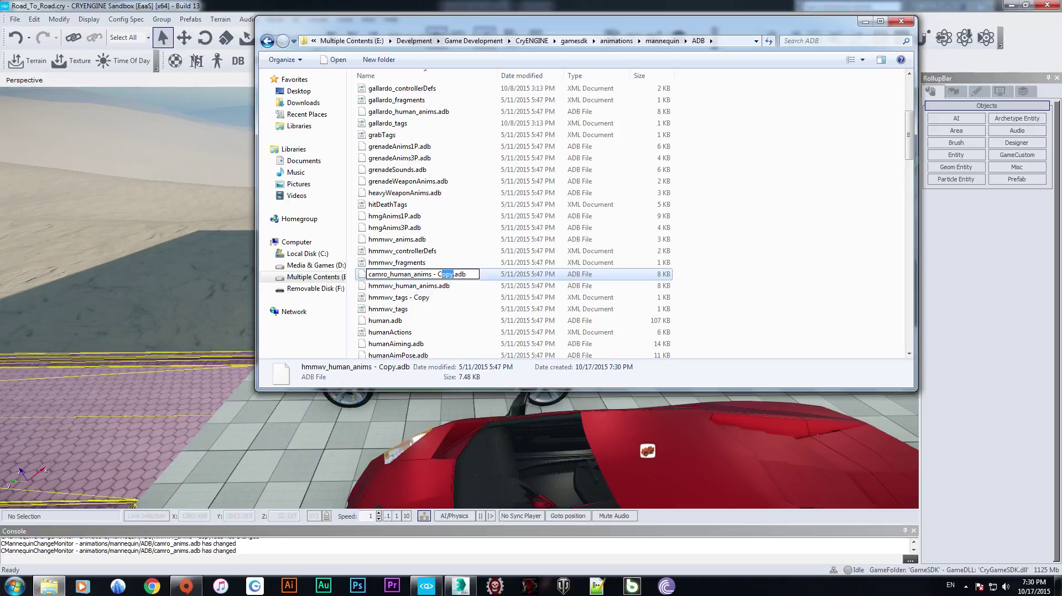
key("BackSpace")
Step: Rename the copy of the hmmwv_tags XML file as camro_tags
left_click(384, 298)
key("F2")
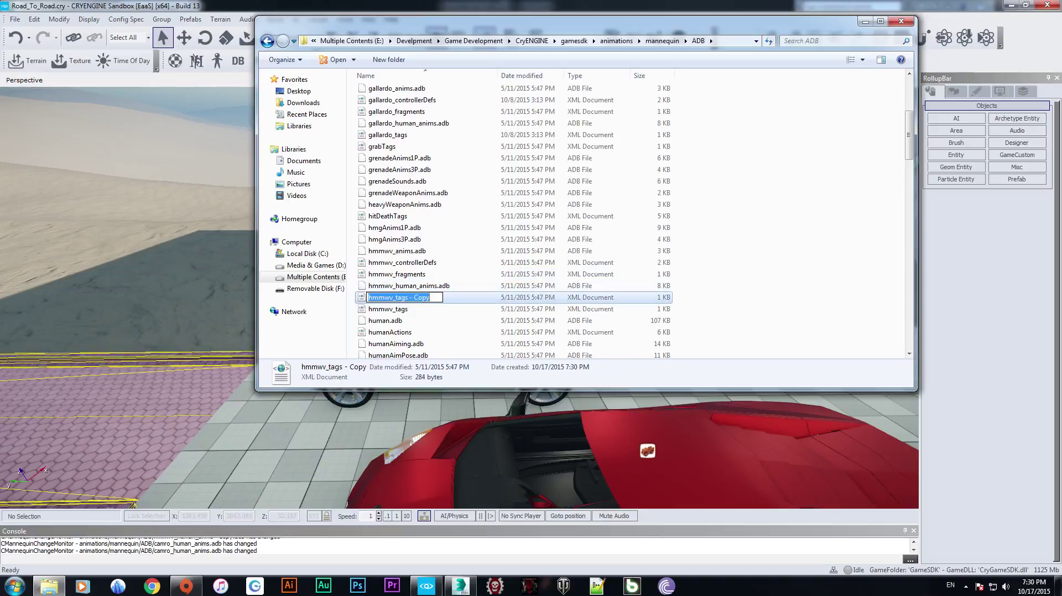
key("Home")
key("ctrl+shift+Right")
type("camro")
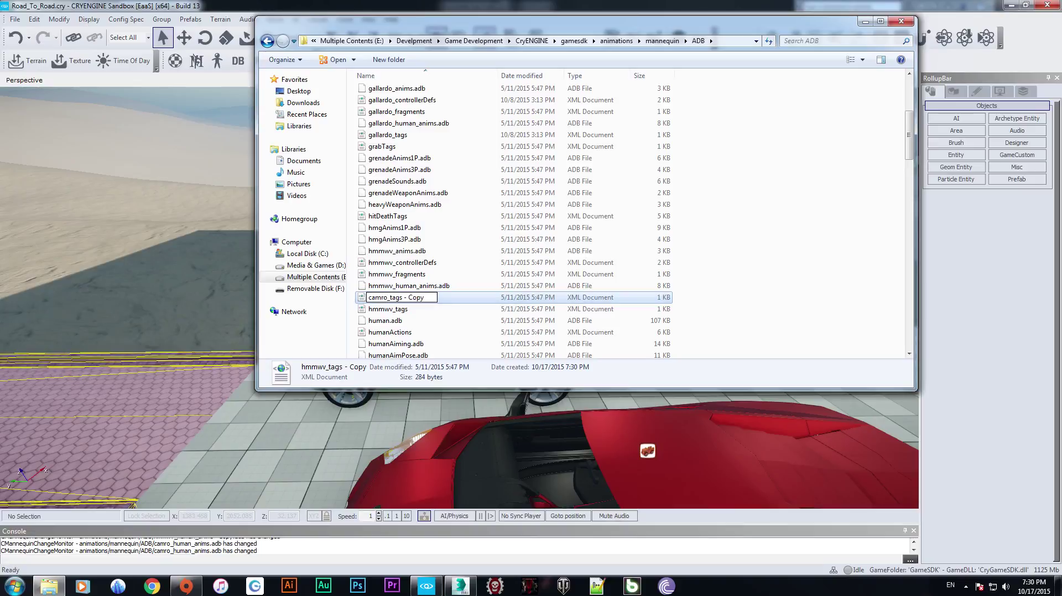
key("Delete")
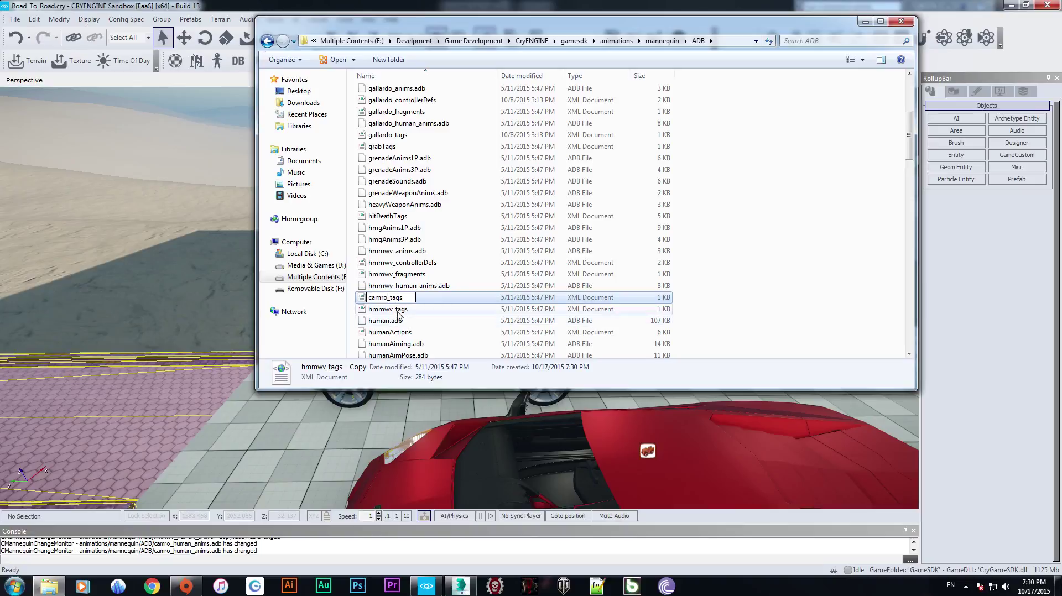
left_click(409, 311)
Step: Find the renamed camro files in the ADB folder and look through them
scroll(426, 254, "up", 5)
scroll(420, 247, "down", 4)
scroll(415, 232, "up", 4)
left_click(400, 195)
left_click(409, 207)
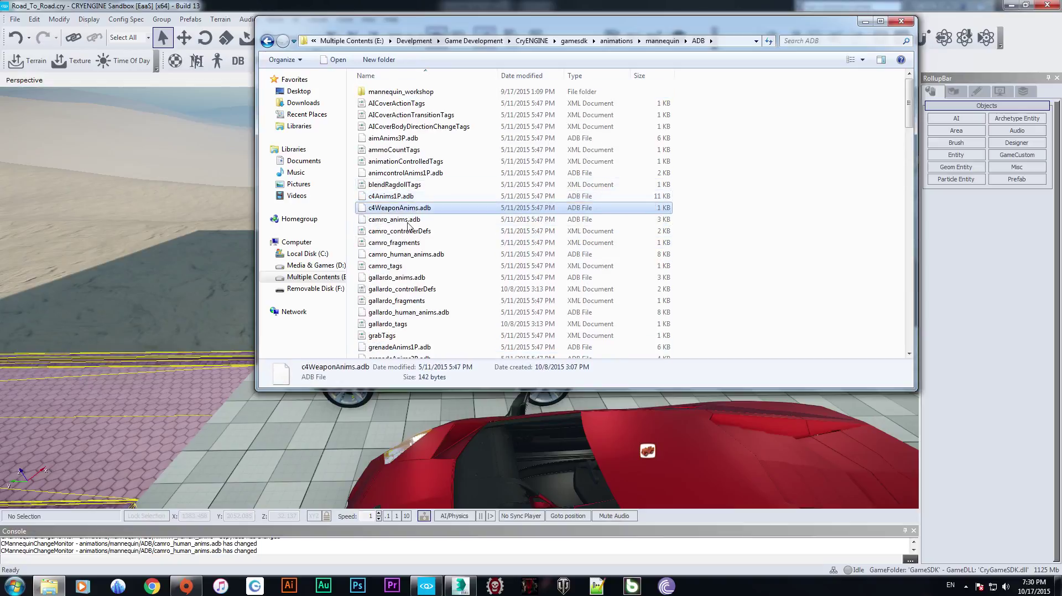
left_click(412, 231)
left_click(401, 224)
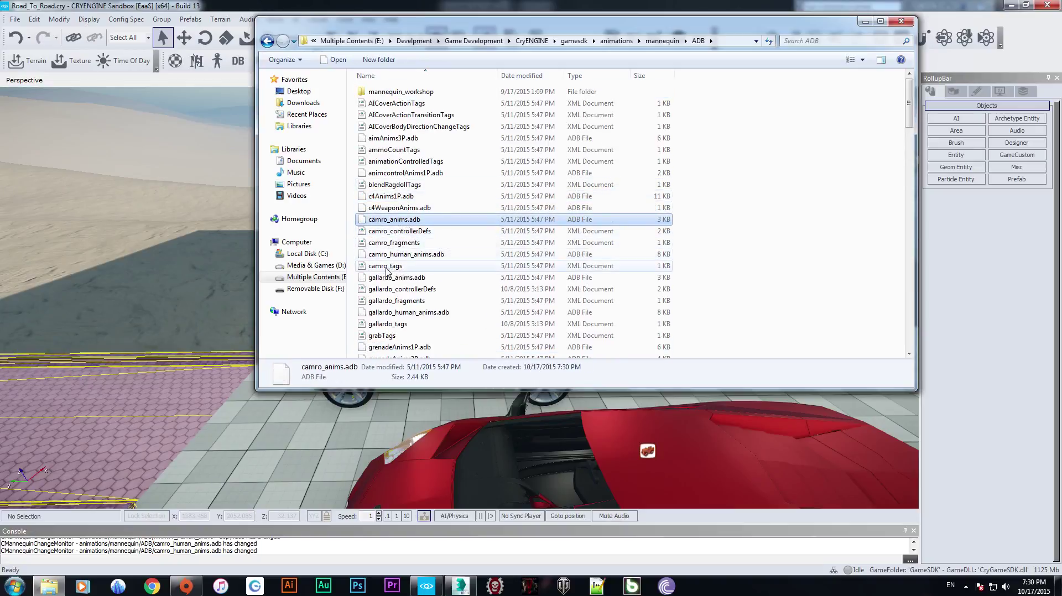
left_click(398, 232)
left_click(389, 266)
Step: Open the camro_controllerDefs XML file for editing in Notepad++
left_click(390, 234)
right_click(383, 235)
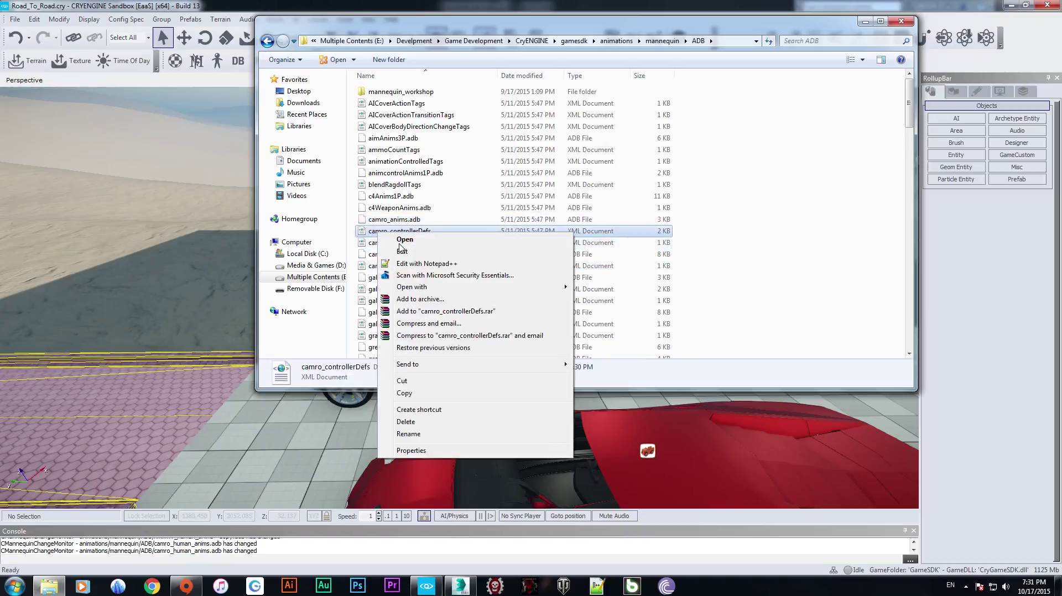
left_click(398, 256)
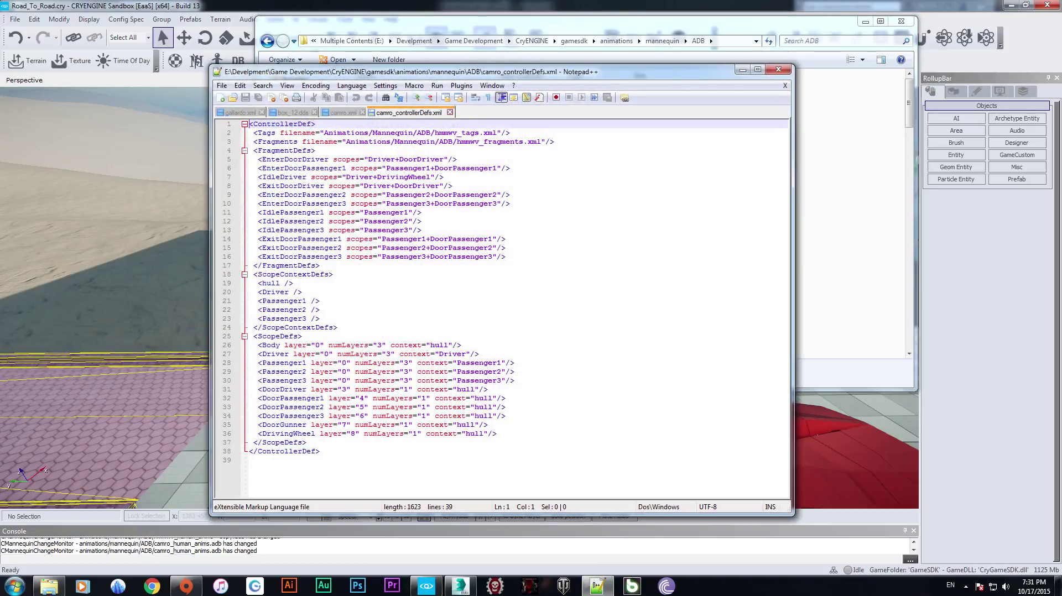
Step: Replace every occurrence of hmmwv with camro in camro_controllerDefs.xml, covering the tags and fragments file paths
left_click(314, 133)
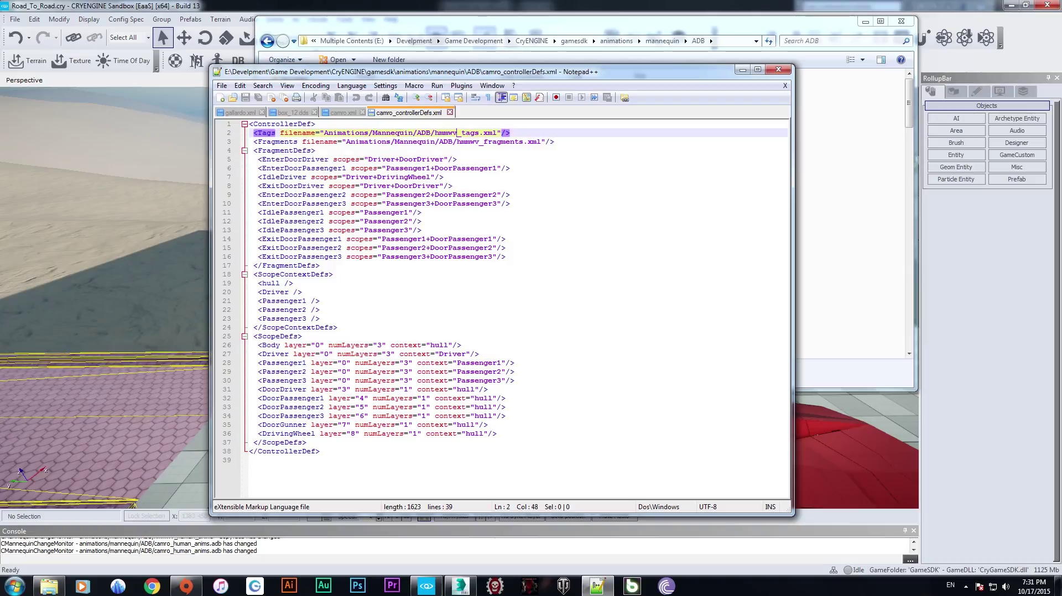
double_click(457, 133)
key("ctrl+f")
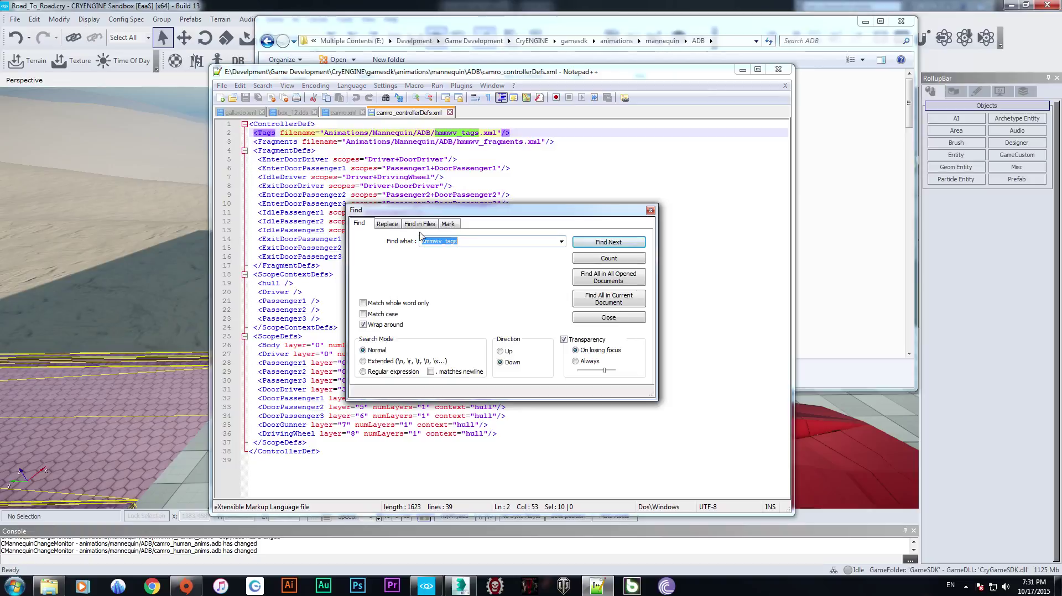
left_click(458, 241)
key("BackSpace")
left_click(394, 224)
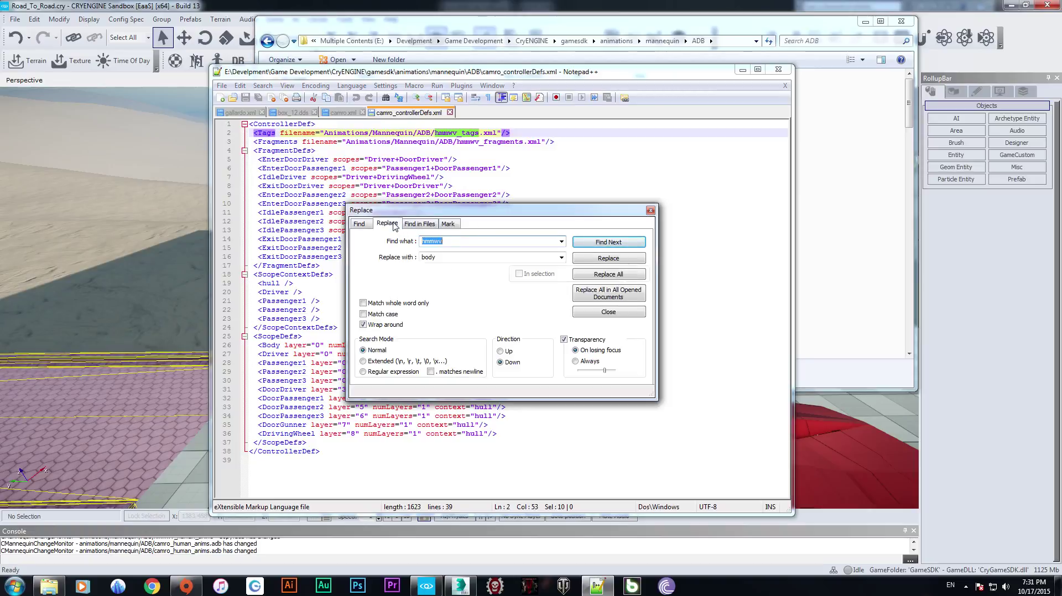
key("Tab")
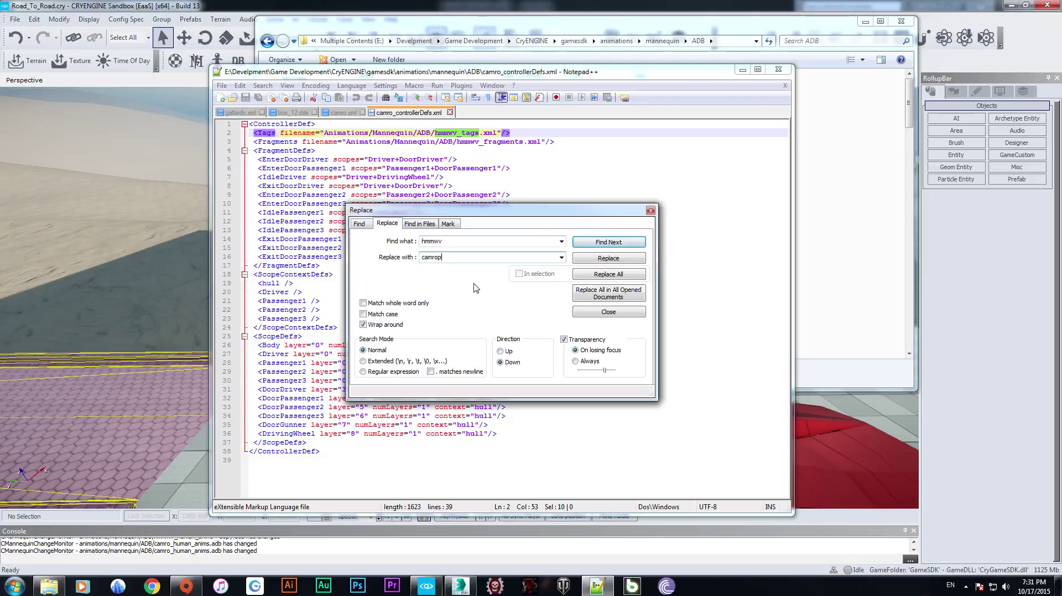
left_click(608, 274)
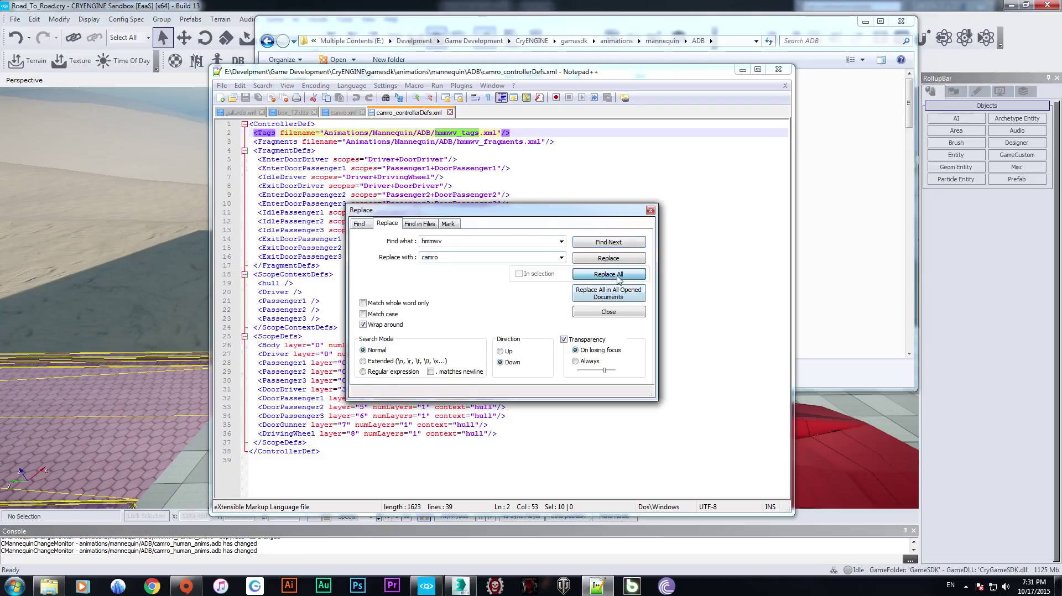
left_click(650, 210)
left_click(443, 177)
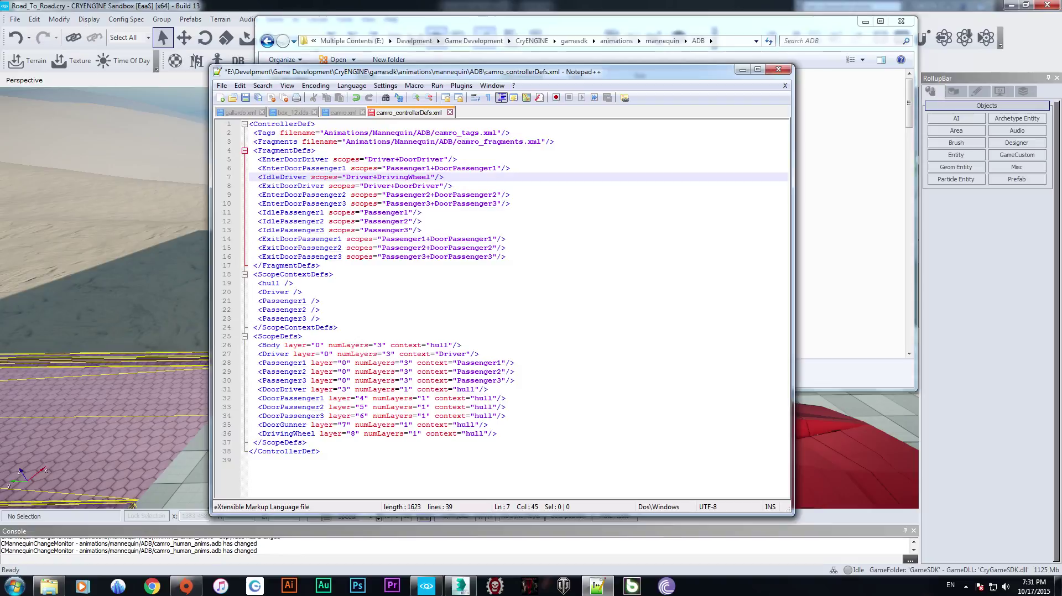
Step: Save camro_controllerDefs.xml, close all the open documents and return to the ADB folder
left_click(259, 98)
left_click(449, 113)
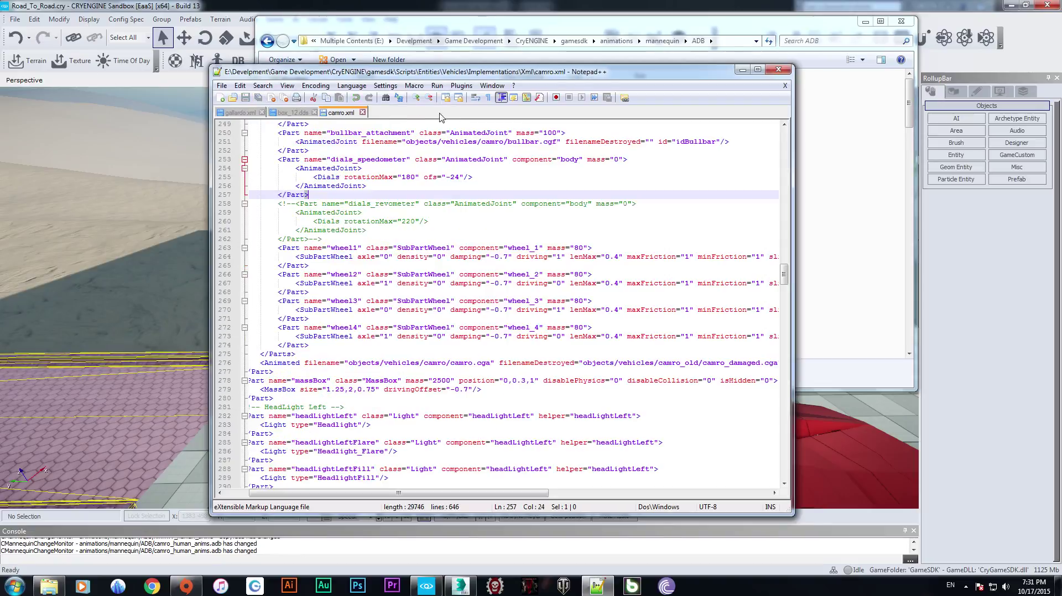
left_click(362, 113)
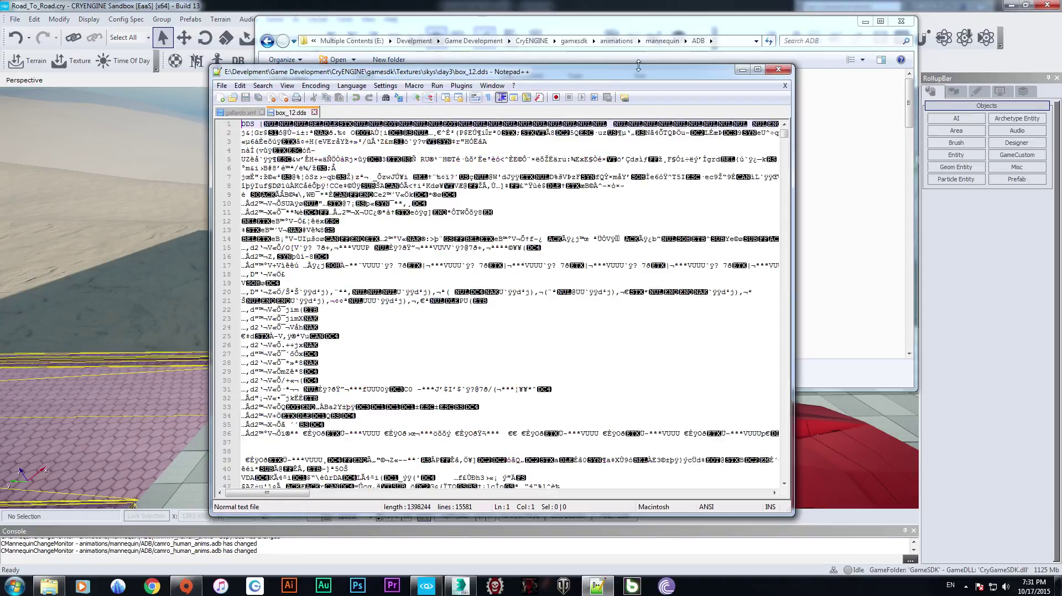
left_click(315, 113)
left_click(261, 113)
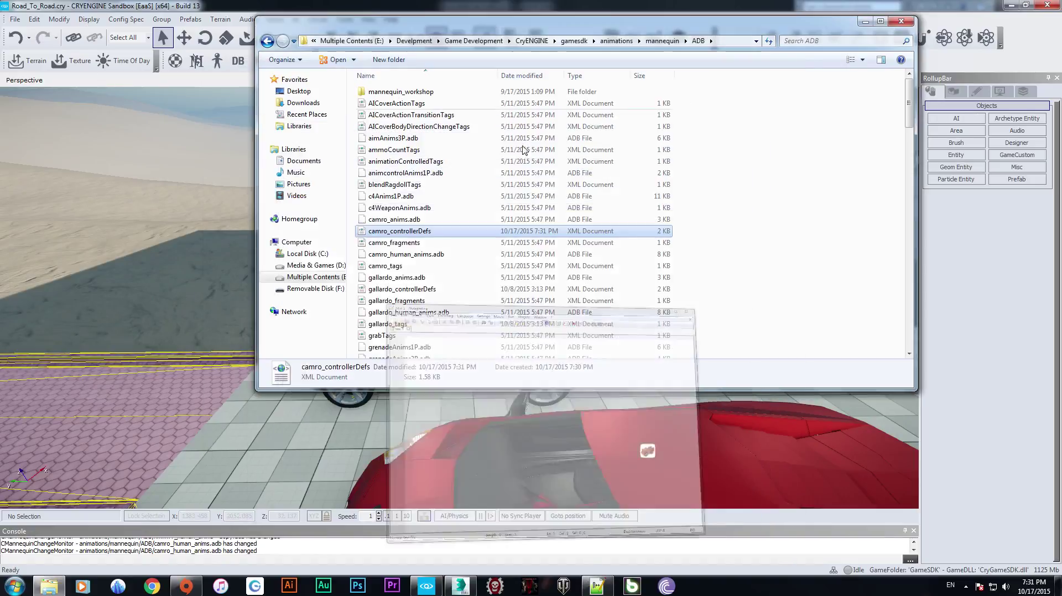
left_click(742, 70)
left_click(782, 223)
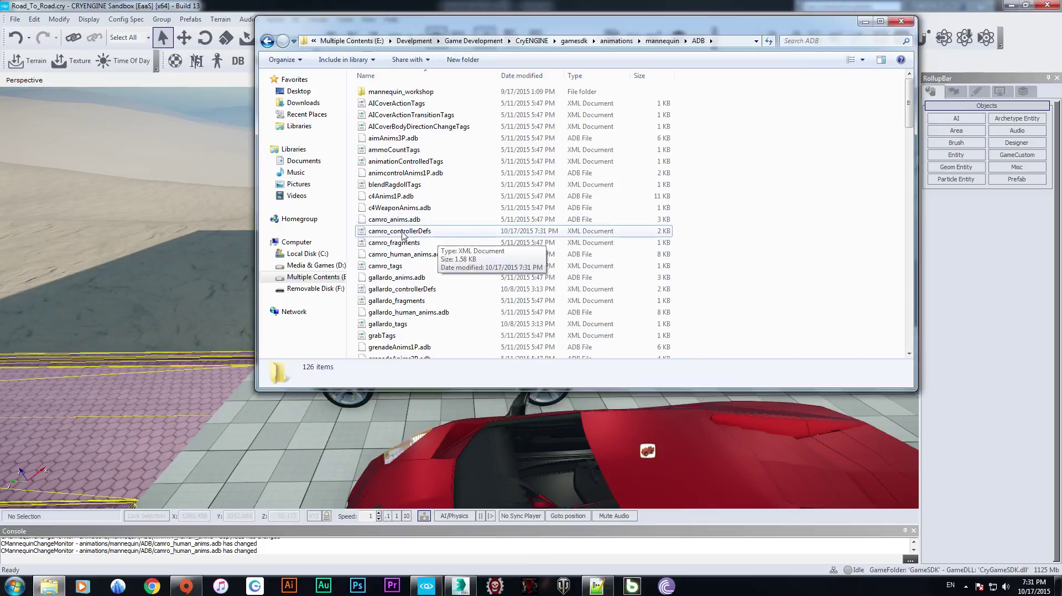
Step: Open the camro_fragments XML file to check its tags for hmmwv references, and close it again
scroll(407, 237, "down", 1)
right_click(371, 214)
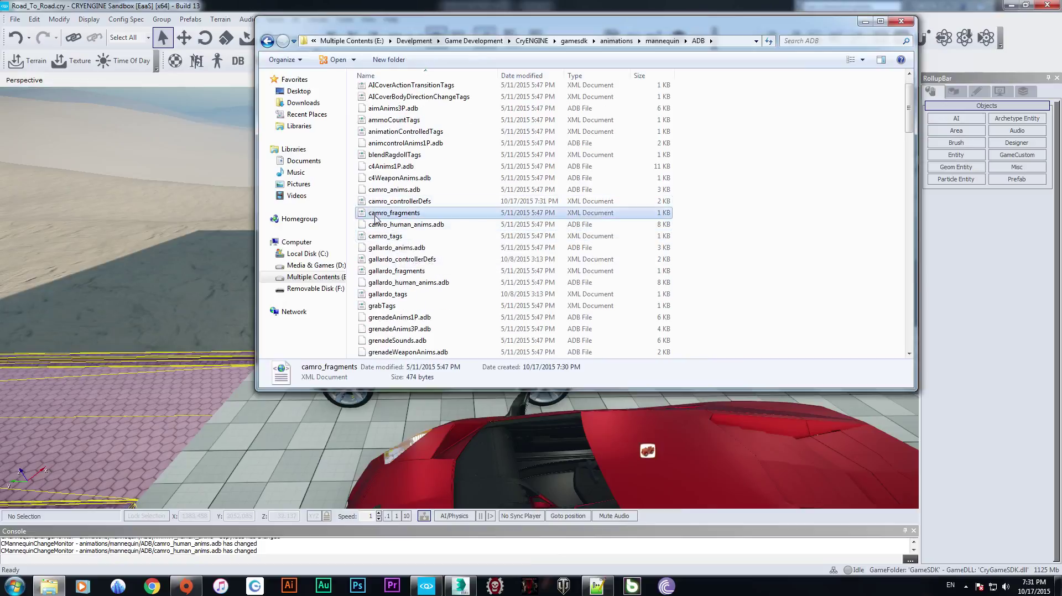
left_click(406, 245)
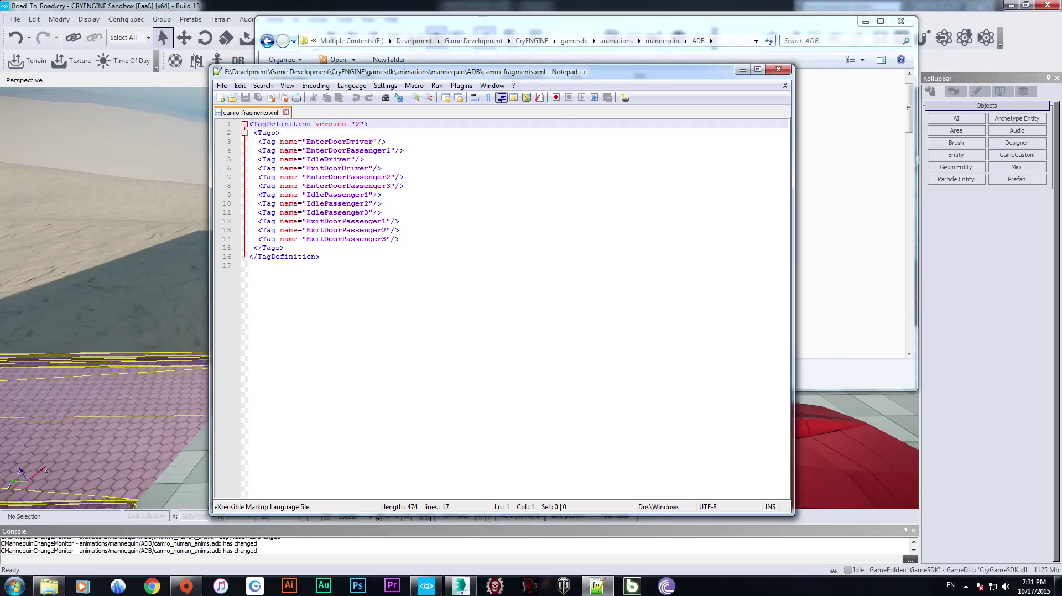
left_click(778, 70)
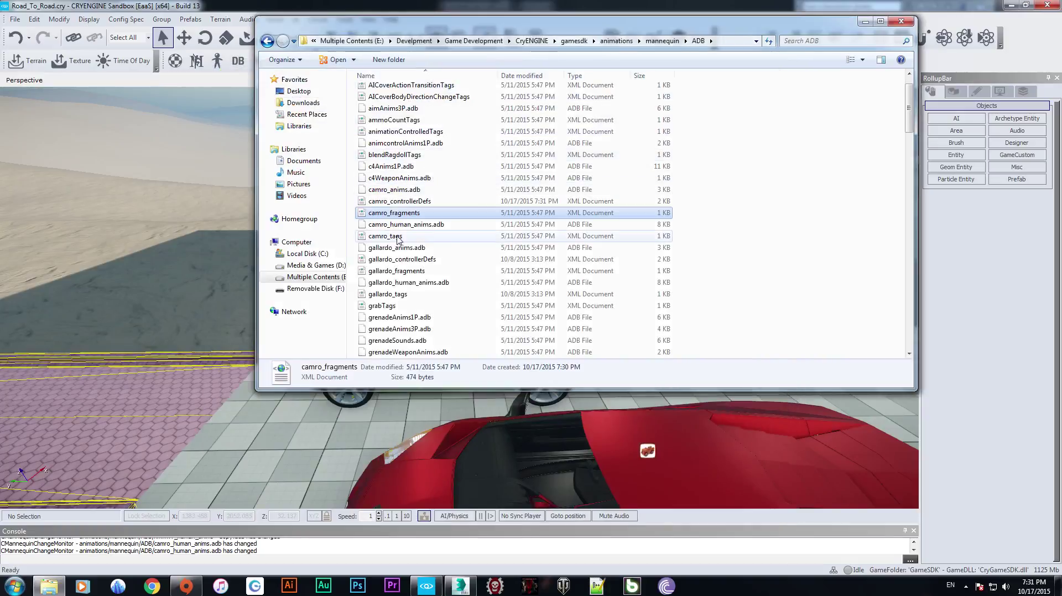
Step: Open camro_tags.xml in Notepad++ and replace every occurrence of hmmwv with camro in the vehicle tag
left_click(371, 237)
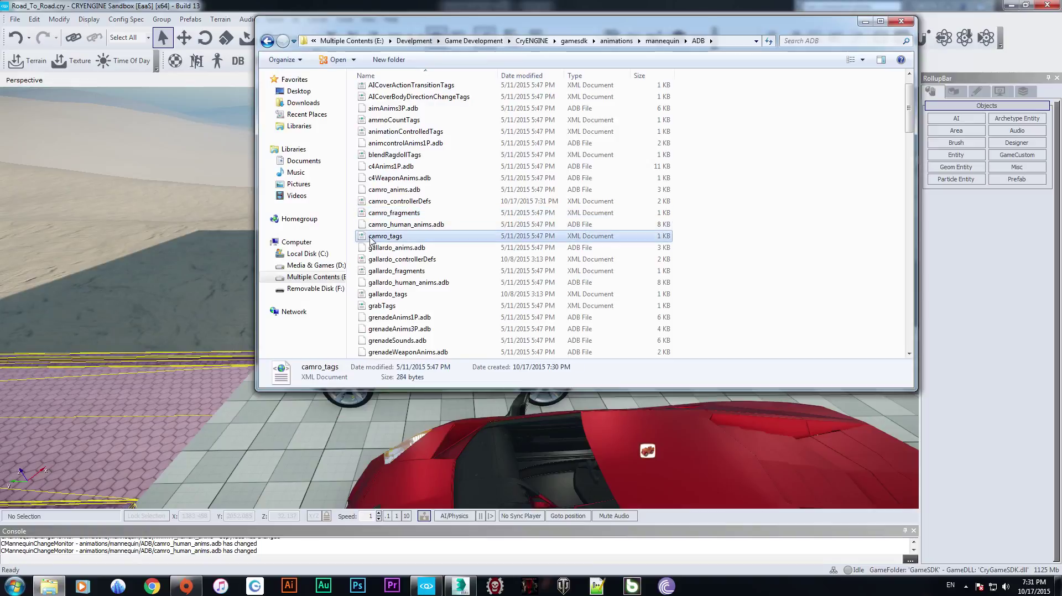
right_click(369, 239)
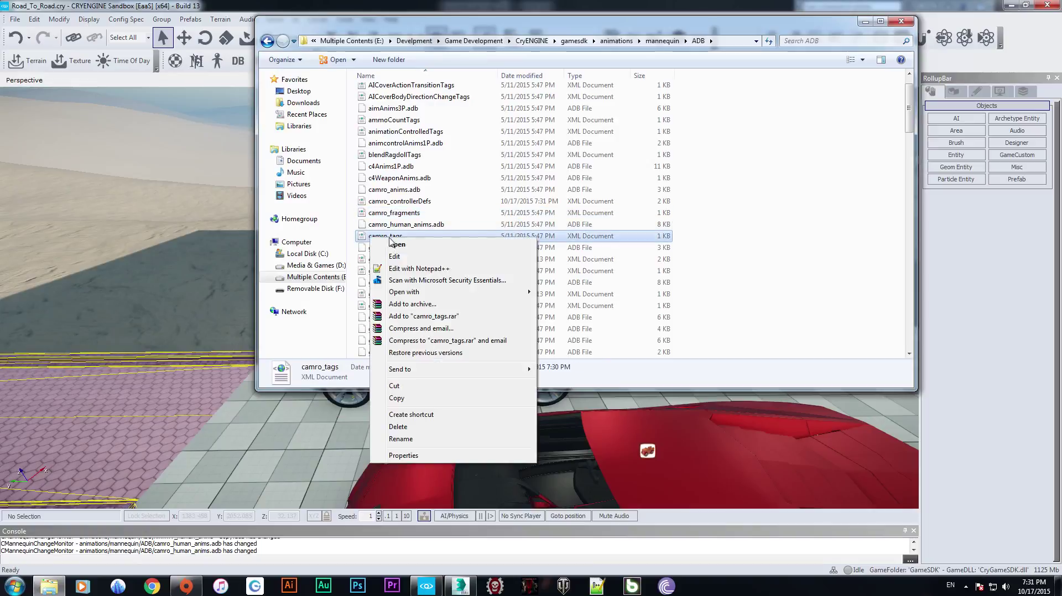
left_click(405, 268)
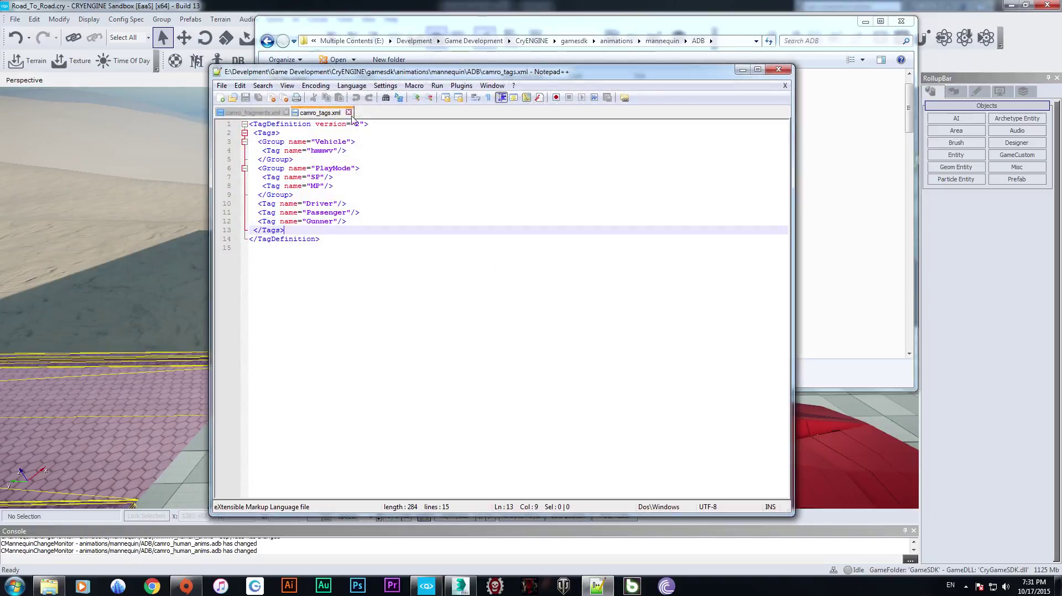
left_click(320, 151)
key("ctrl+f")
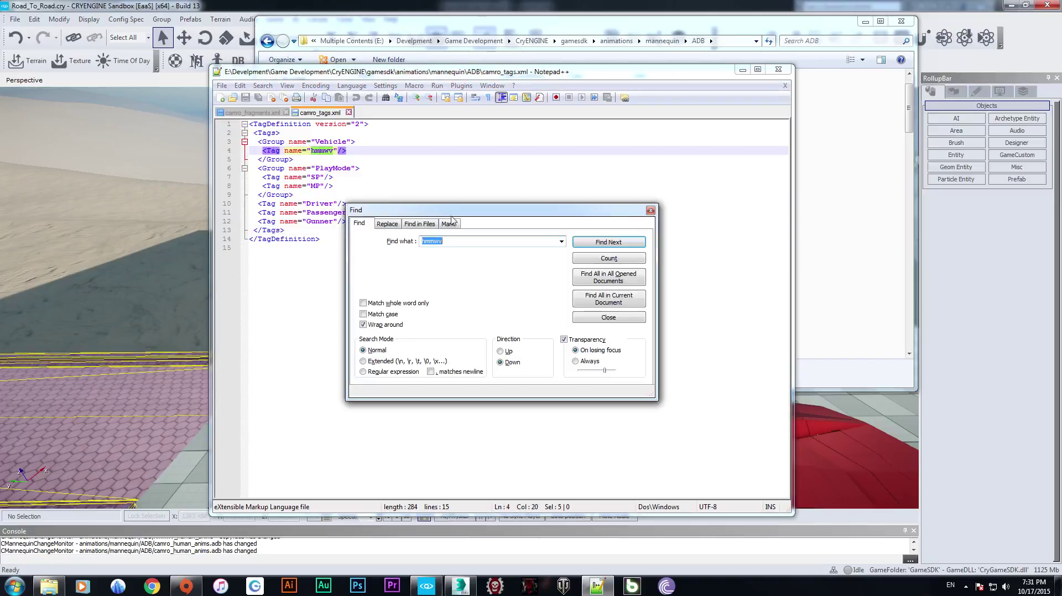
left_click(387, 223)
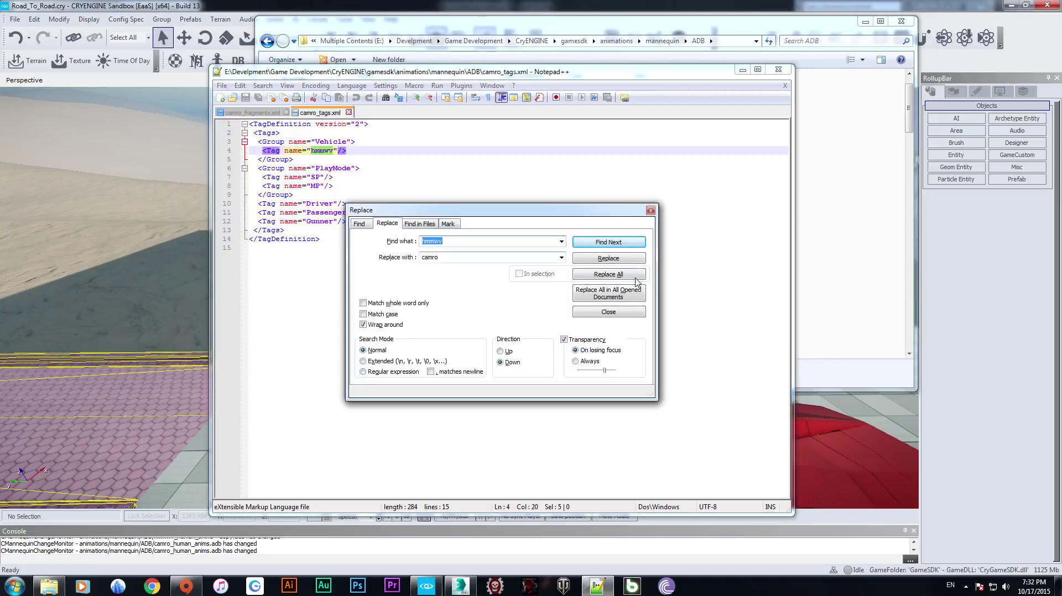
left_click(608, 275)
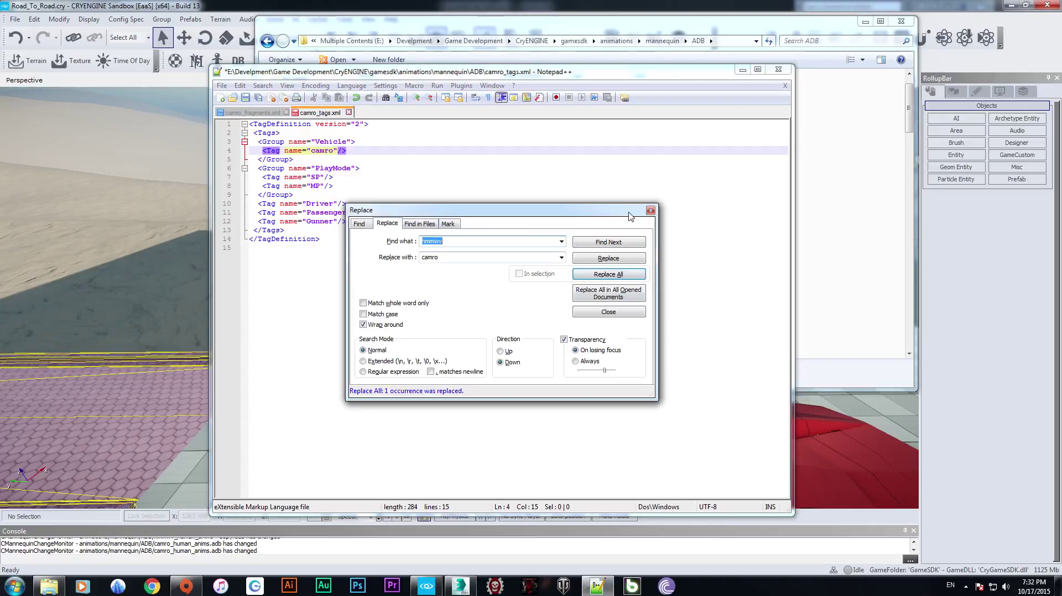
Step: Save camro_tags.xml and close the text editor
left_click(650, 210)
left_click(259, 98)
left_click(421, 212)
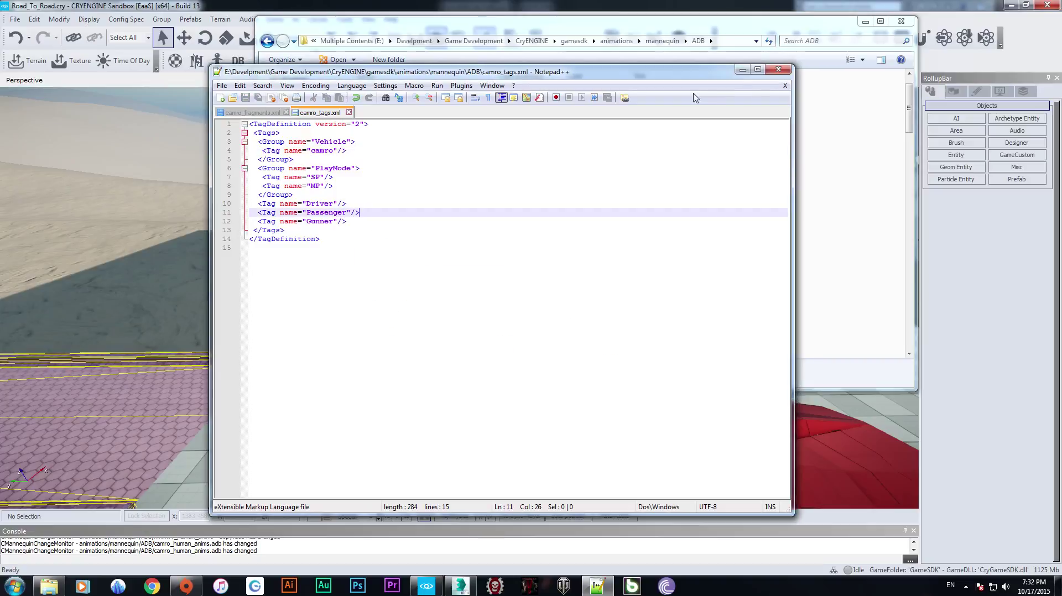
left_click(778, 70)
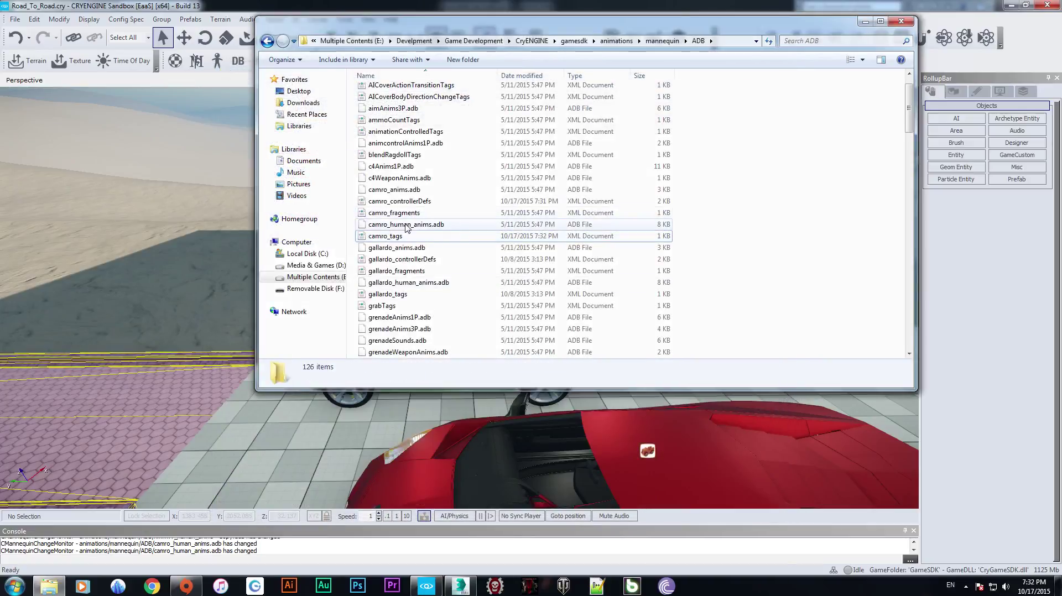
Step: Go to the mannequin preview folder and duplicate the hmmwv_preview XML file there
key("BackSpace")
double_click(387, 104)
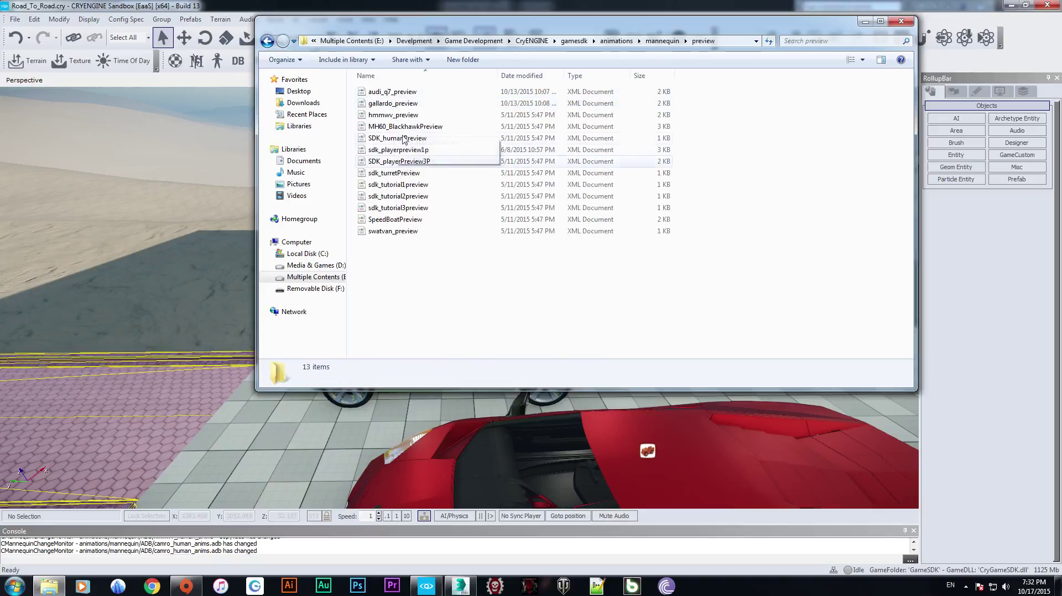
left_click(376, 116)
right_click(376, 117)
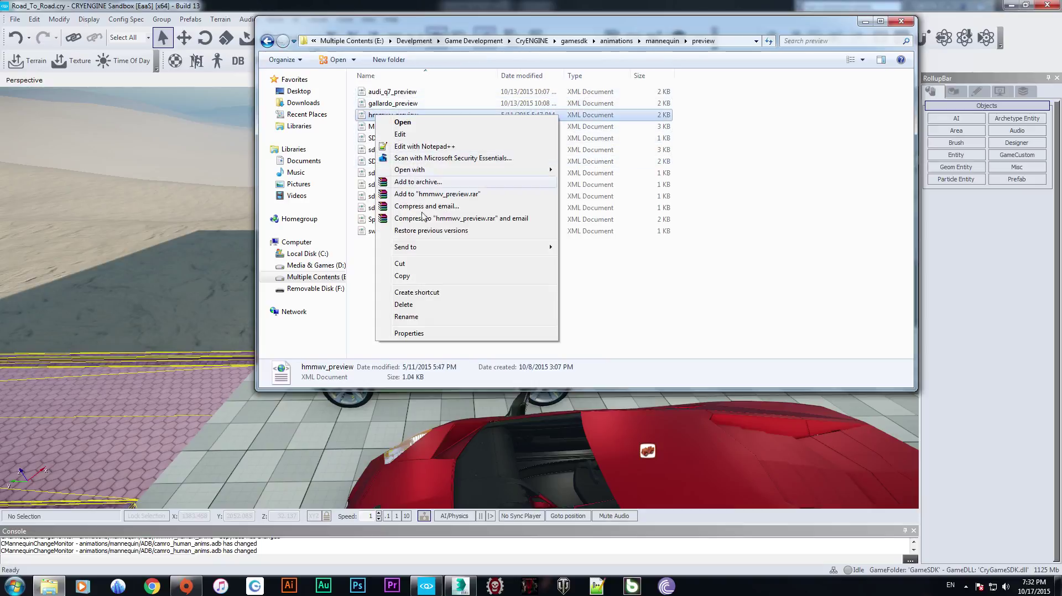
left_click(416, 274)
right_click(382, 255)
left_click(431, 334)
Step: Rename the copy of hmmwv_preview as camro_preview
left_click(406, 258)
left_click(401, 118)
left_click(403, 117)
key("End")
key("shift+Left")
key("shift+Left")
key("shift+Left")
key("shift+Left")
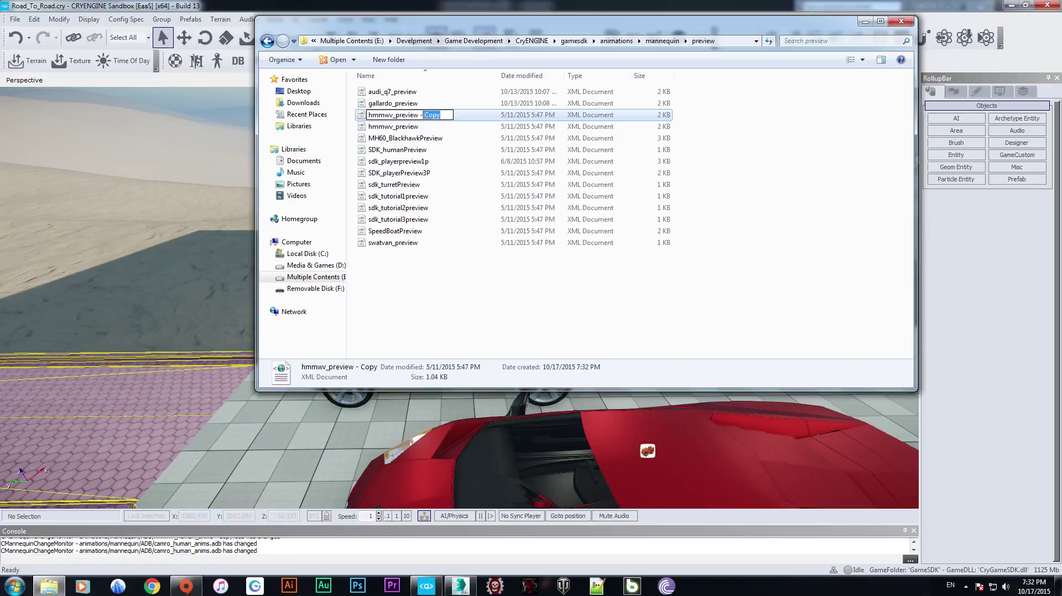
key("BackSpace")
key("Home")
key("shift+Right")
key("shift+Right")
key("shift+Right")
key("shift+Right")
key("shift+Right")
key("BackSpace")
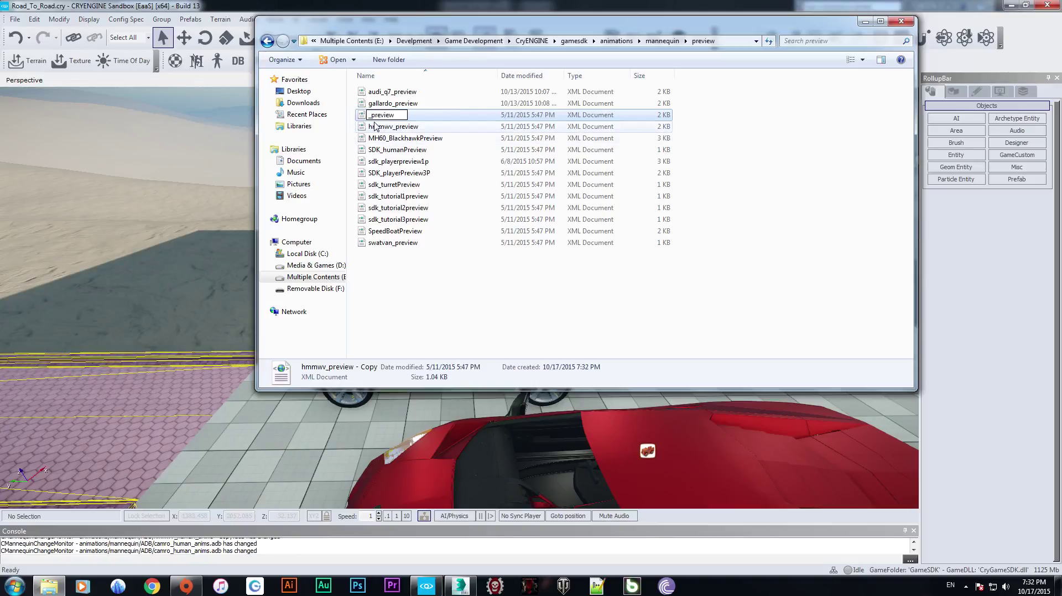
type("camro")
key("Return")
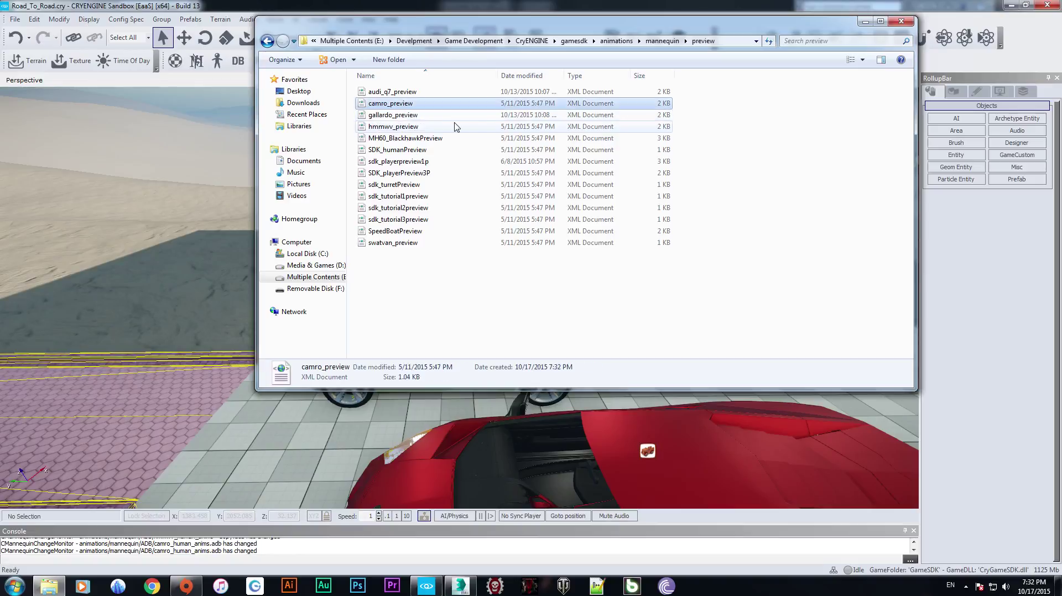
Step: Open camro_preview.xml in Notepad++ and replace every occurrence of hmmwv with camro, covering the controller definition and animation database paths
right_click(401, 105)
left_click(437, 135)
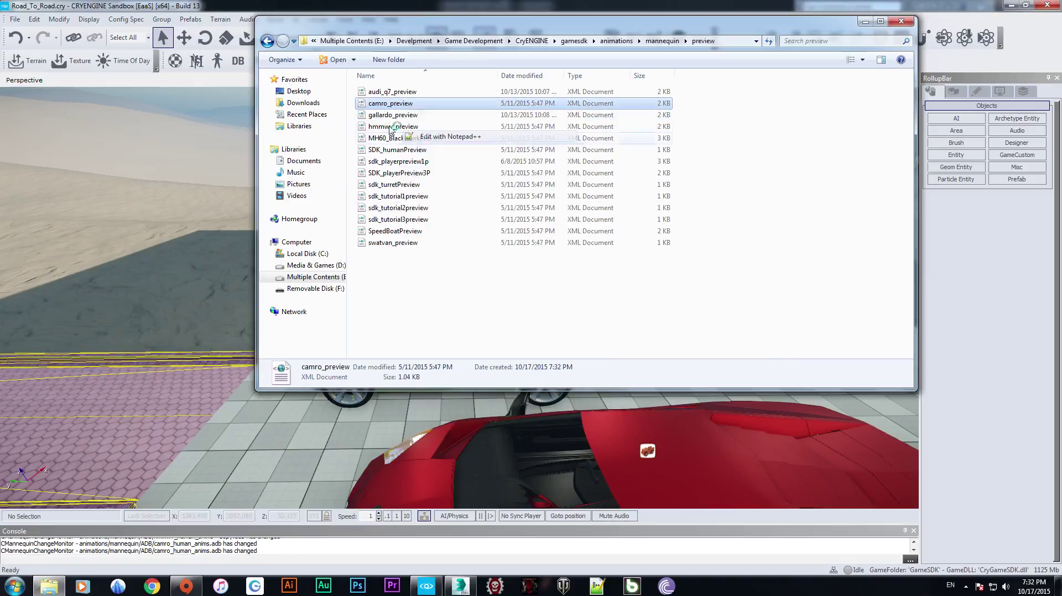
left_click(249, 221)
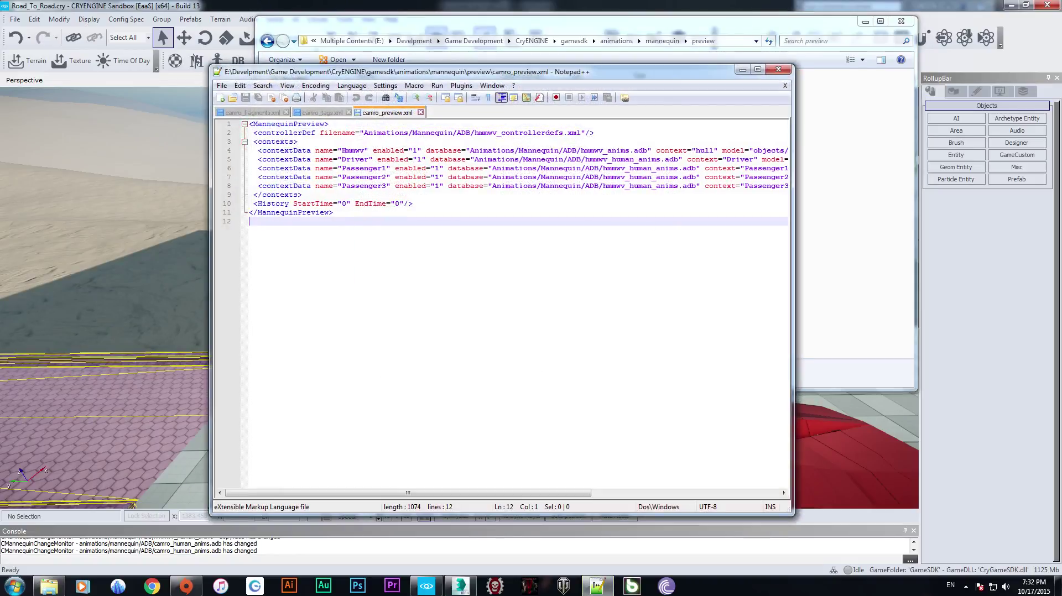
key("ctrl+f")
left_click(386, 224)
key("Tab")
left_click(609, 275)
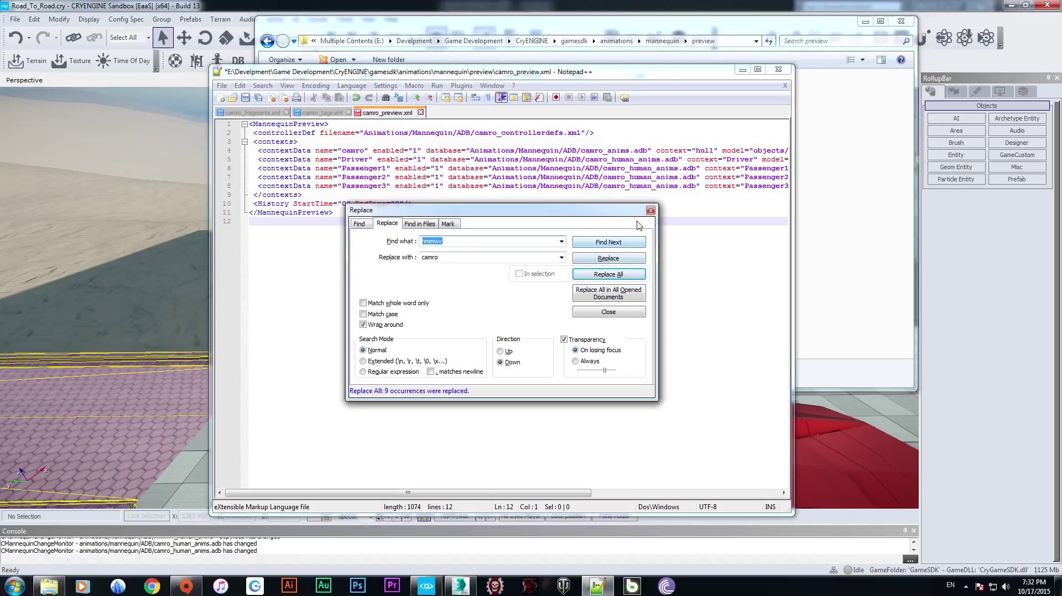
Step: Save camro_preview.xml, then close the text editor and the preview folder window
left_click(258, 97)
left_click(258, 98)
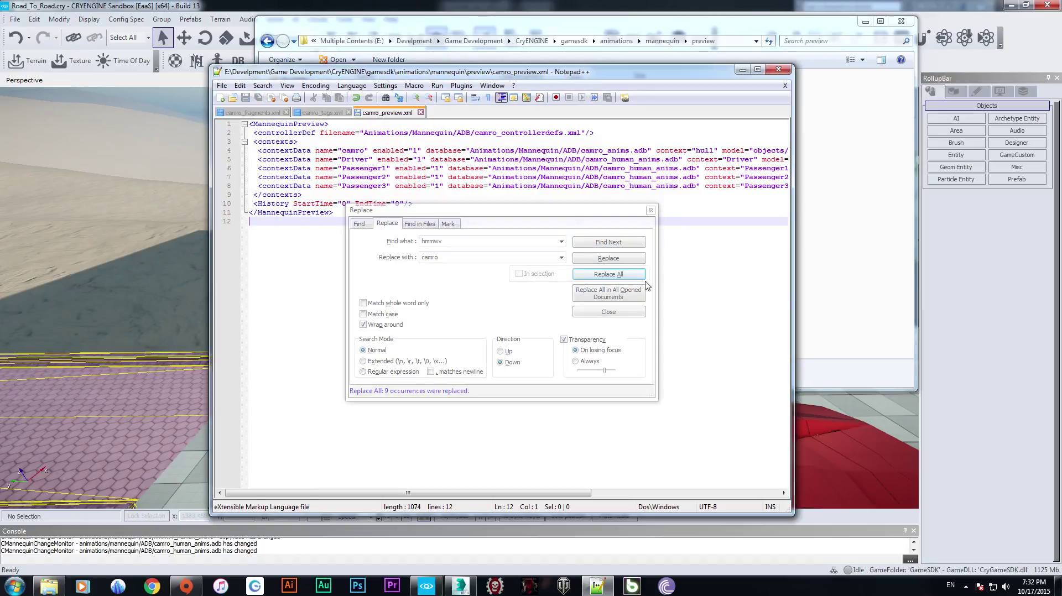
left_click(650, 210)
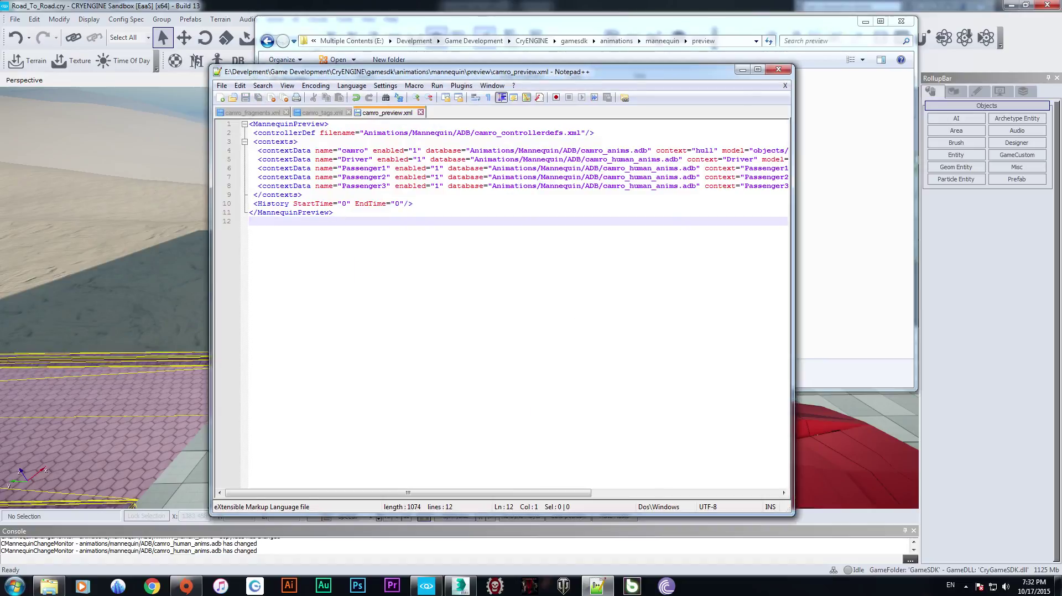
left_click(784, 70)
right_click(414, 294)
left_click(452, 337)
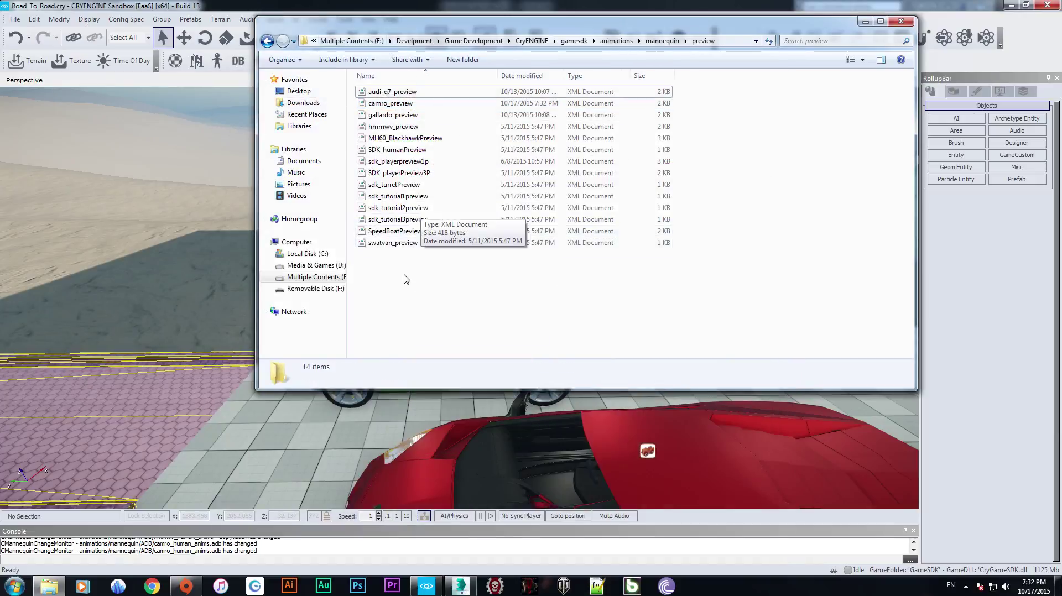
left_click(901, 21)
Step: Reload the Road_To_Road.cry level in CRYENGINE Sandbox and dismiss the error report
right_click_drag(319, 218, 347, 227)
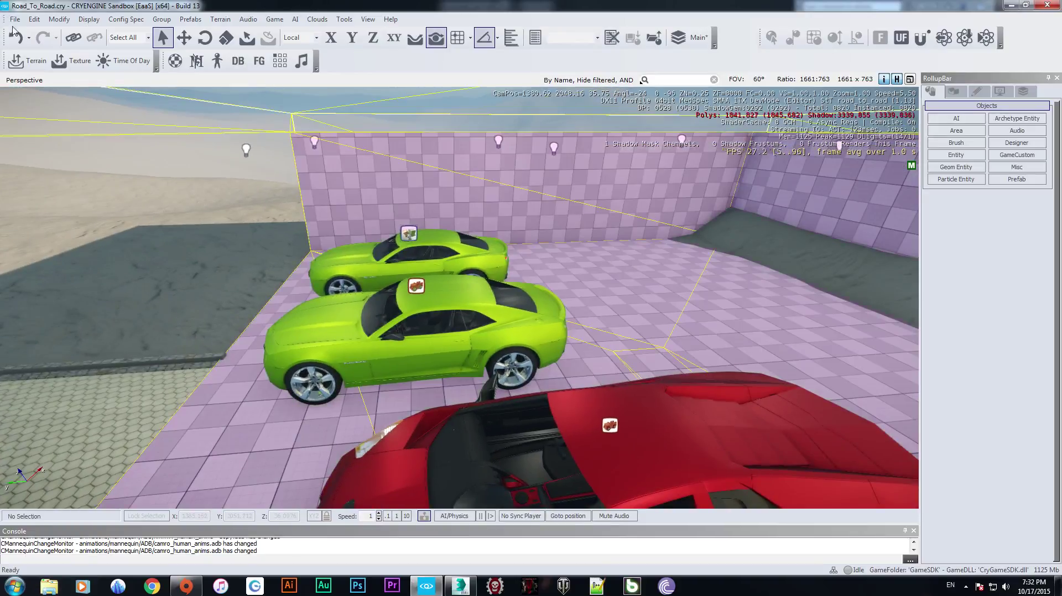
left_click(18, 22)
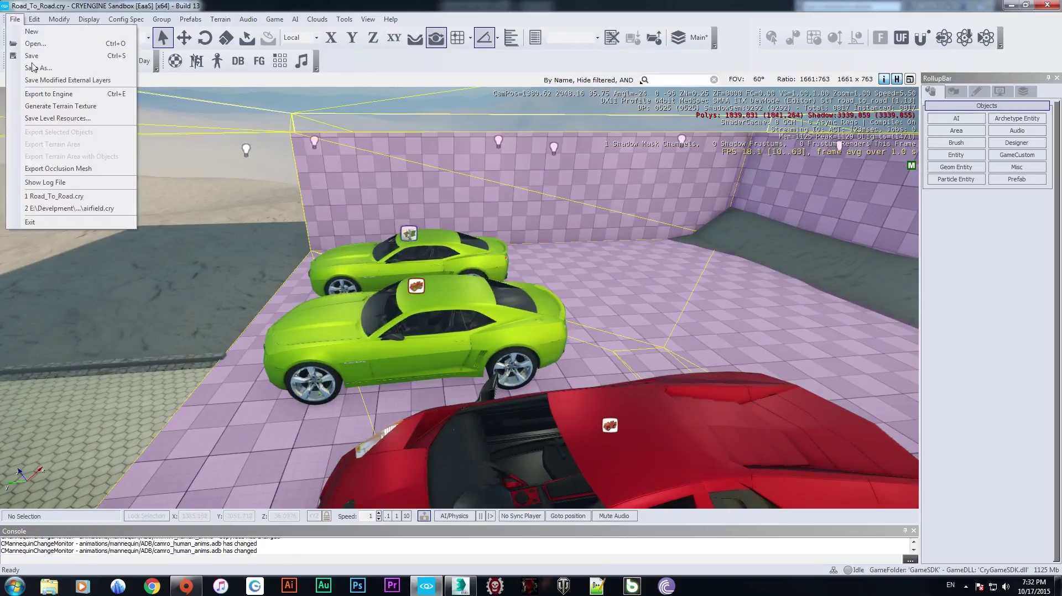
left_click(52, 199)
left_click(540, 315)
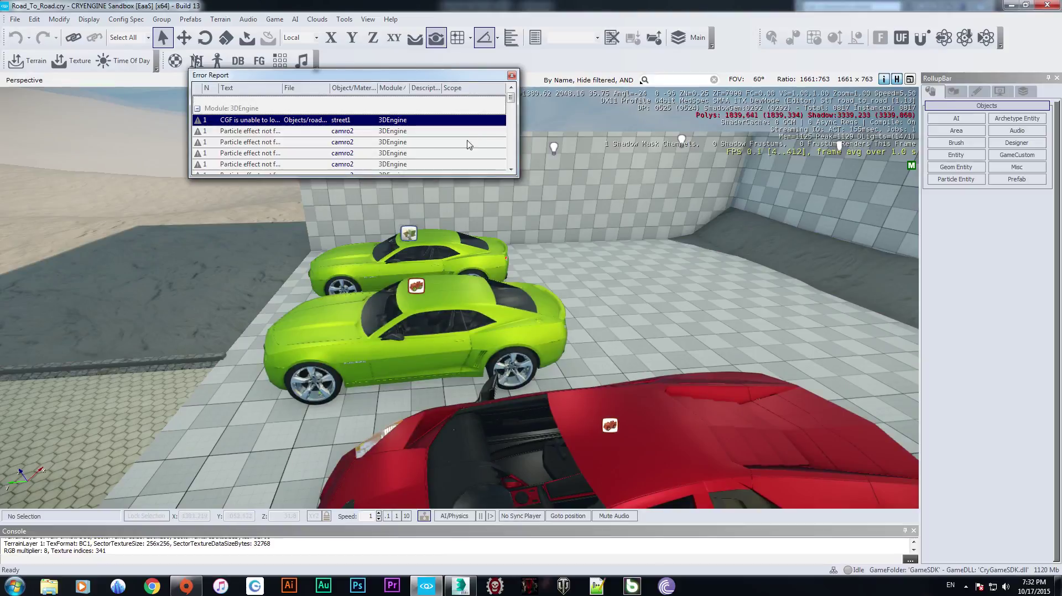
left_click(511, 75)
Step: Start game mode, walk up to the front green camro and get into it to test entering the vehicle
right_click_drag(299, 297, 177, 297)
key("w")
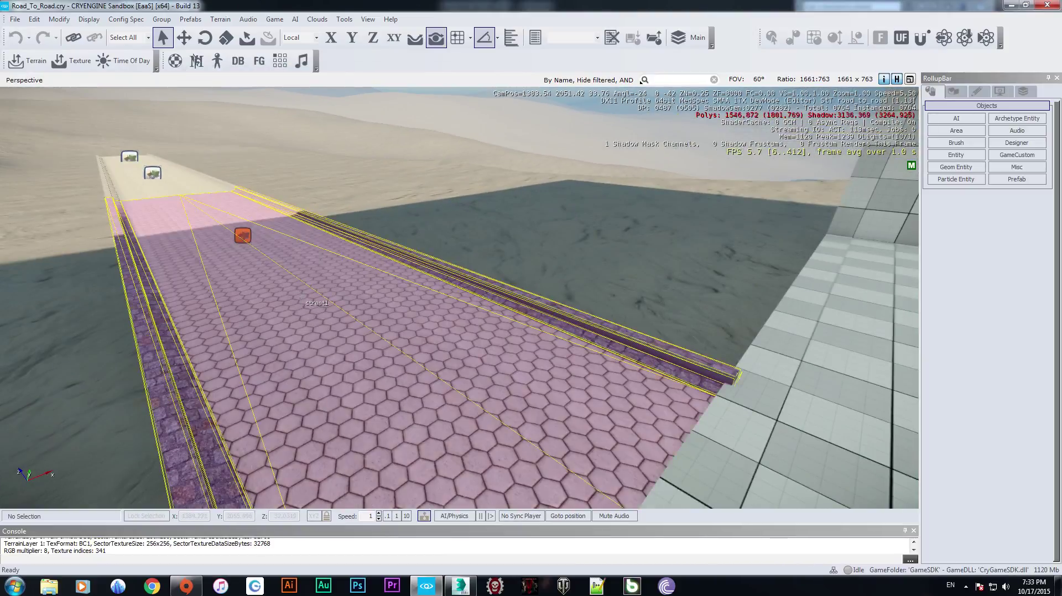
key("ctrl+g")
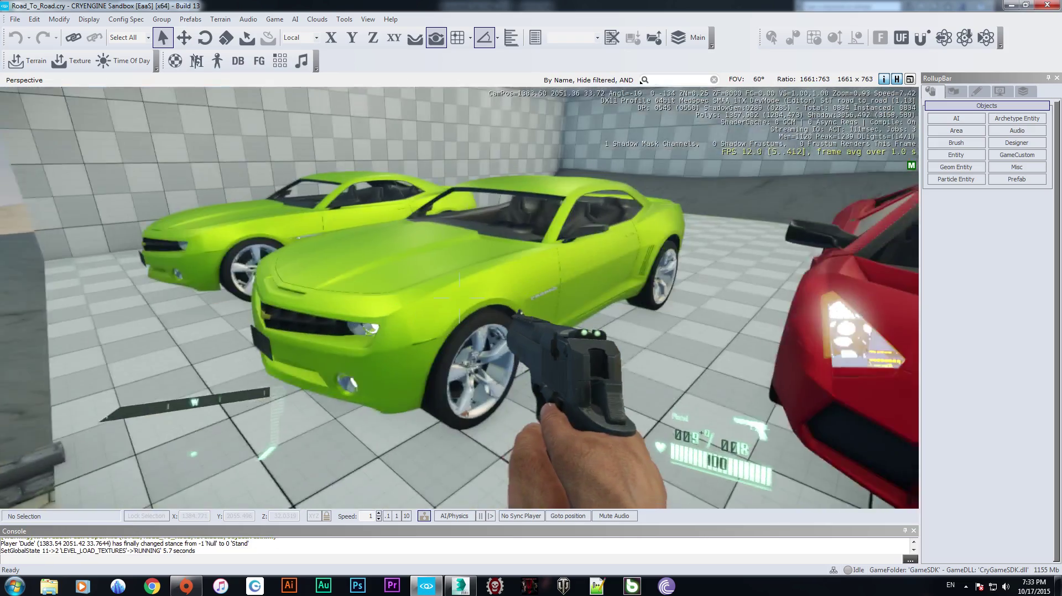
key("w")
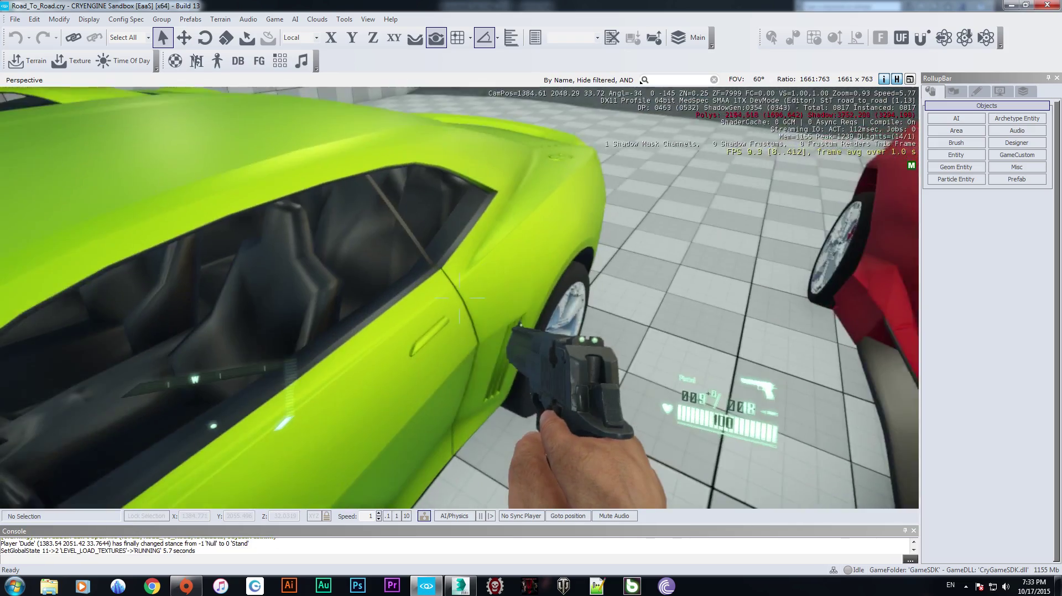
key("f")
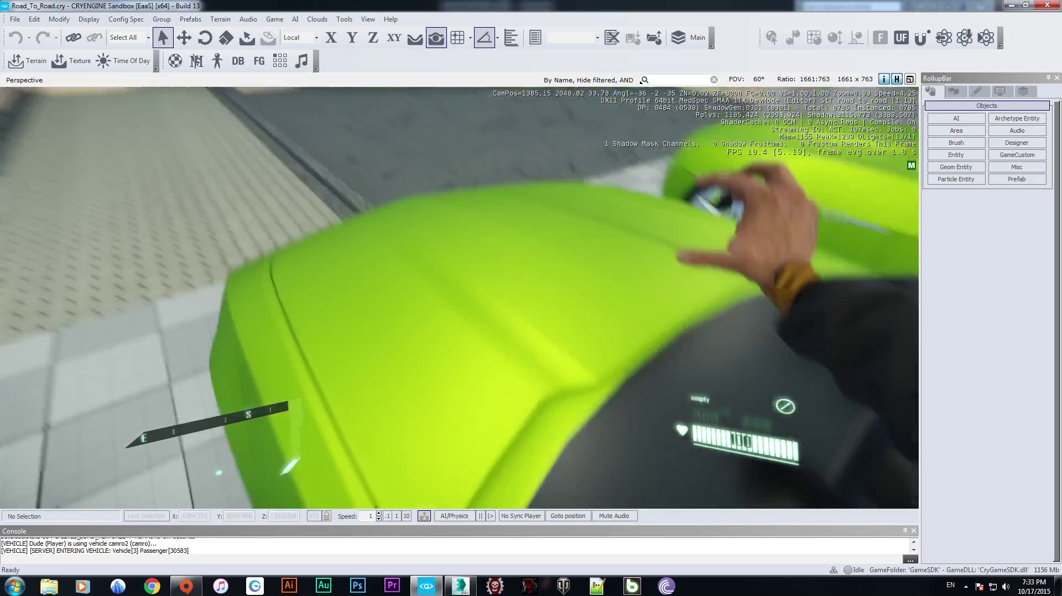